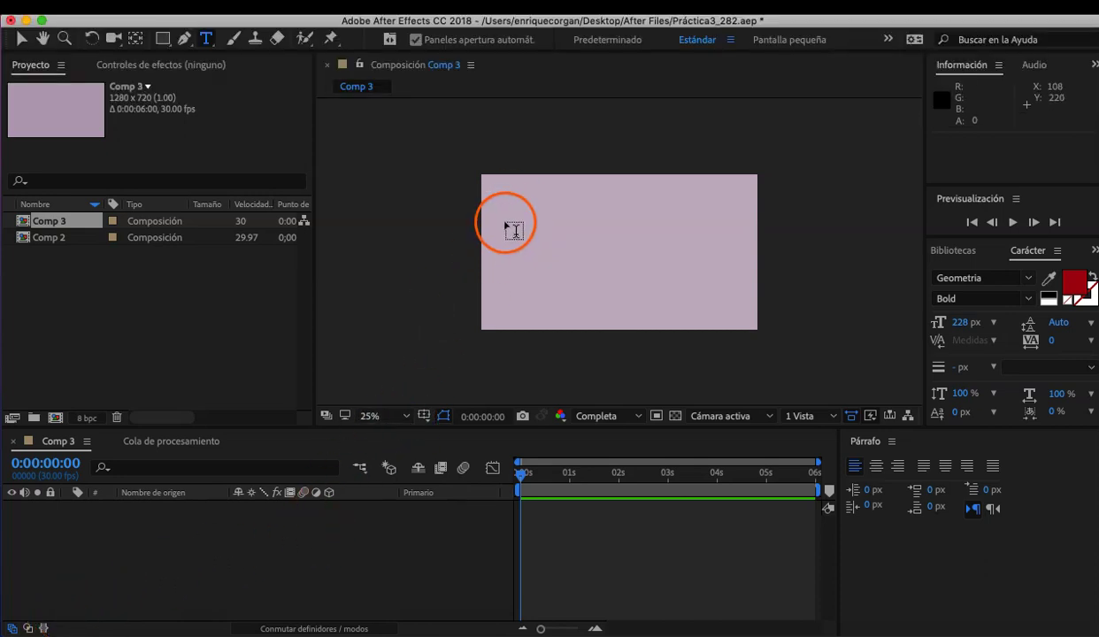
- Create a text layer in the composition reading "Práctica 3", "After" and "Effects" on three lines
click(506, 232)
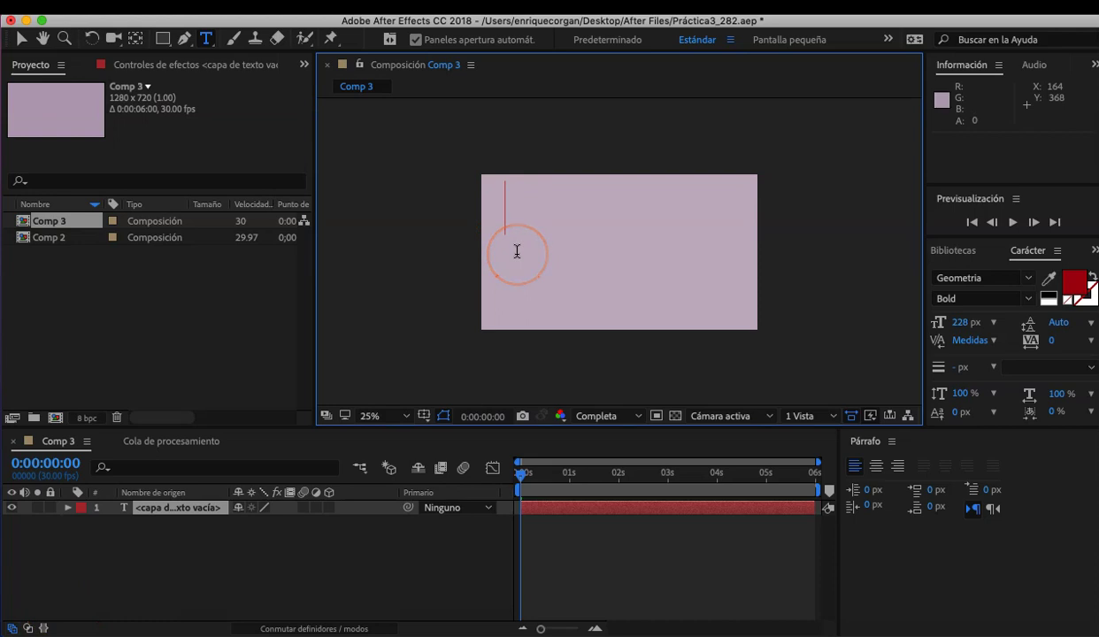
text(Práctica)
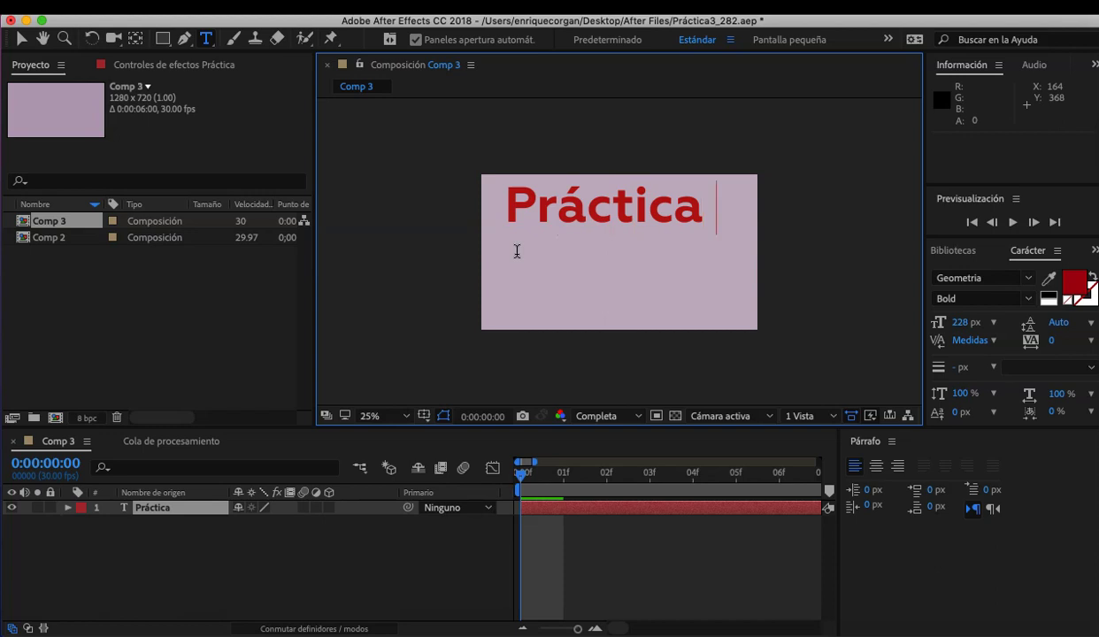
text( 3)
key(Return)
text(Af)
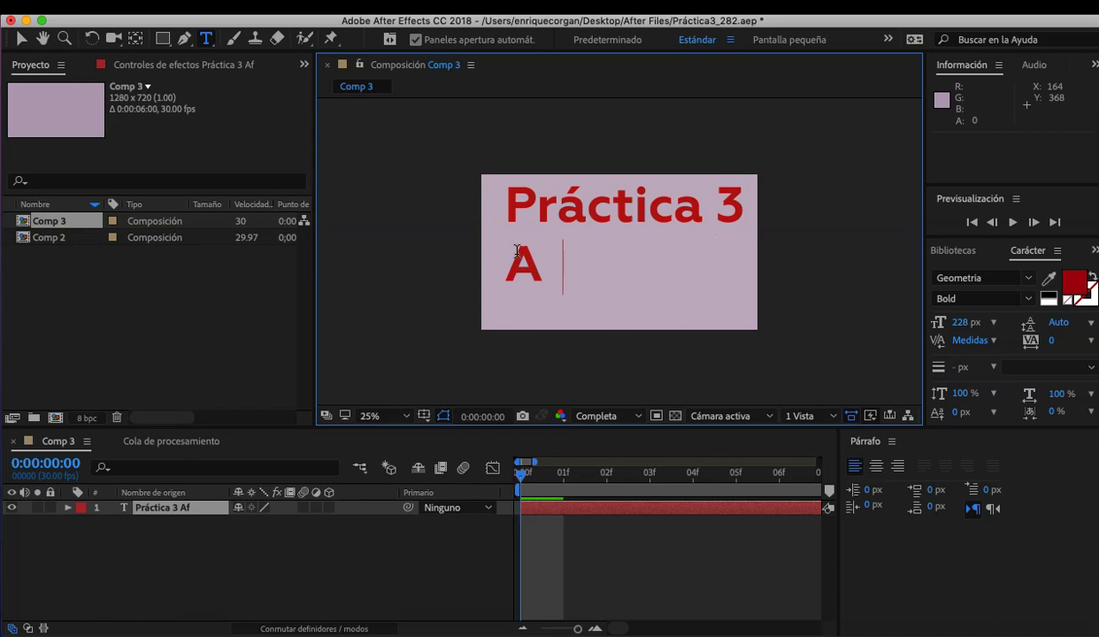
text(ter )
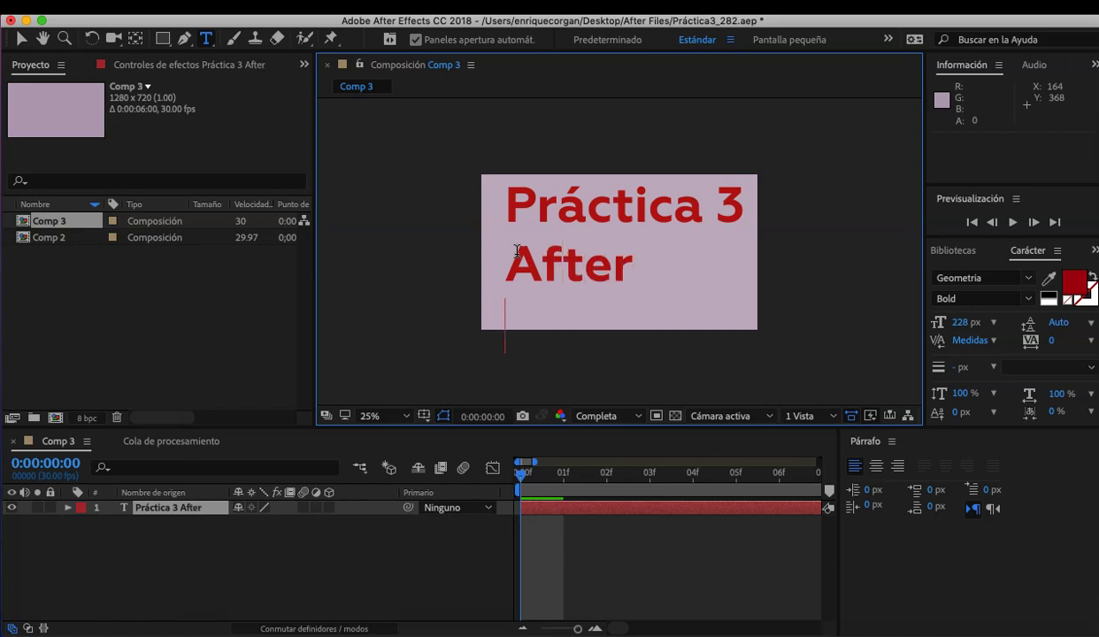
text(Effects)
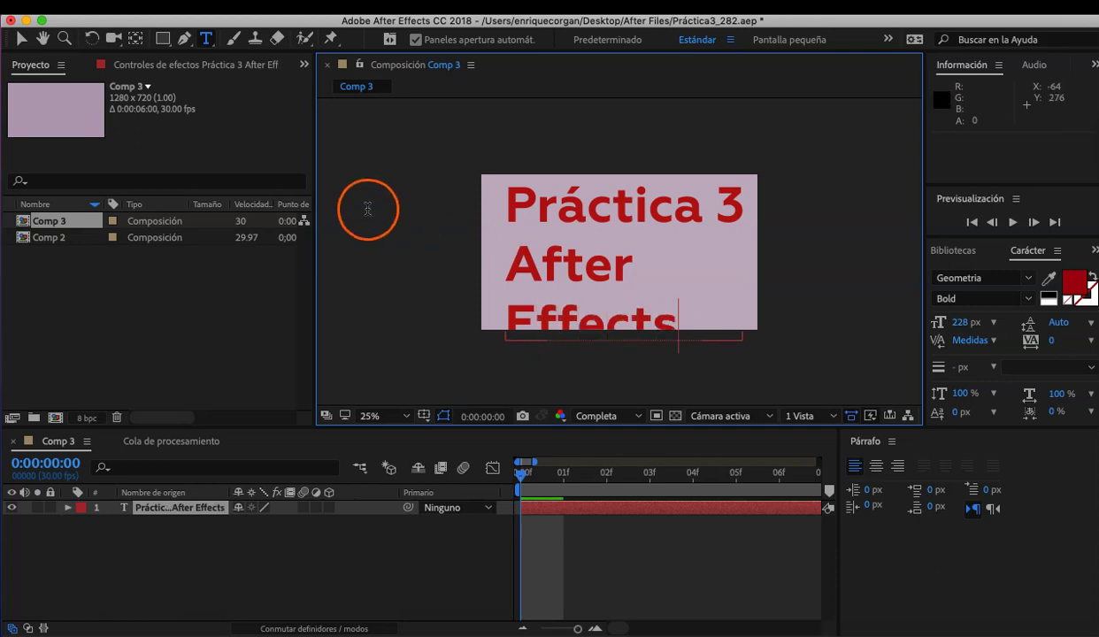
- Scale the text layer down to about 77% so all three lines fit inside the composition frame
click(22, 40)
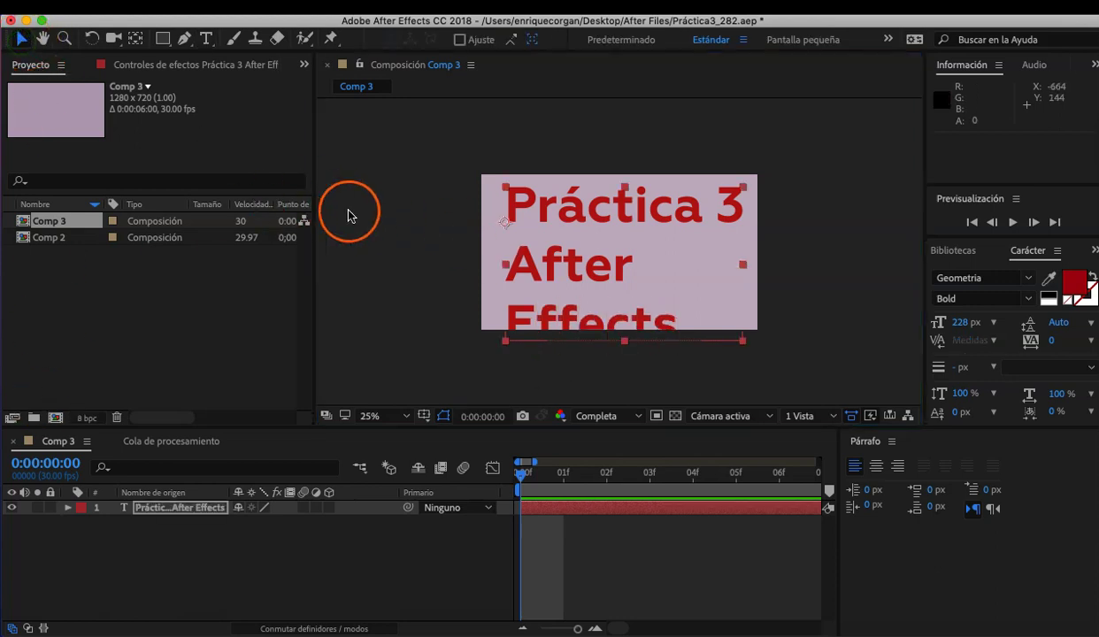
drag(744, 345, 719, 318)
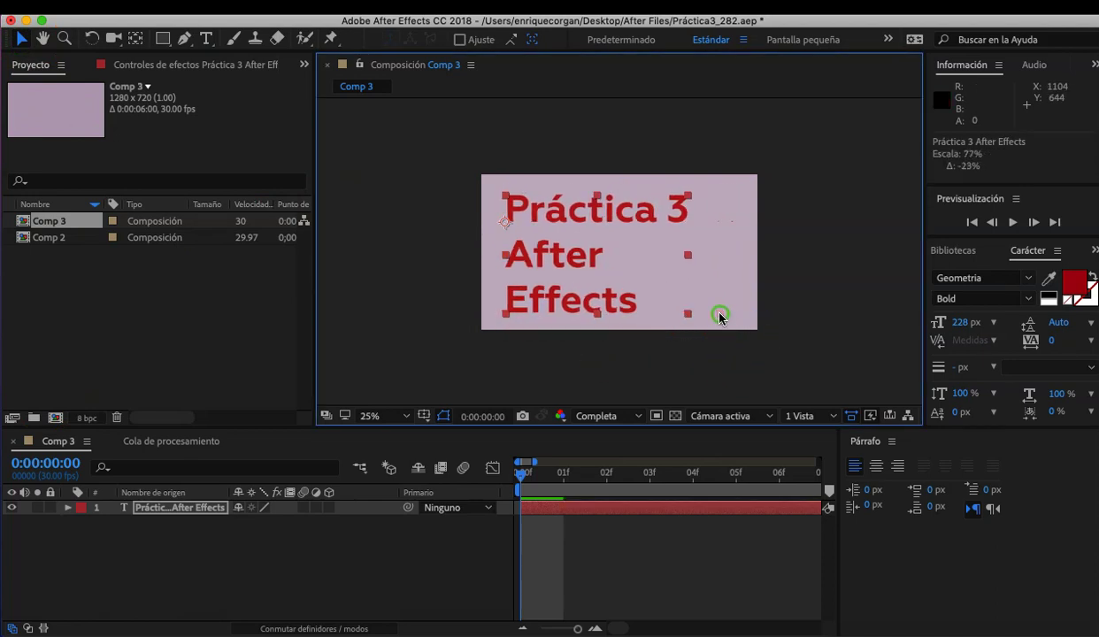
click(448, 299)
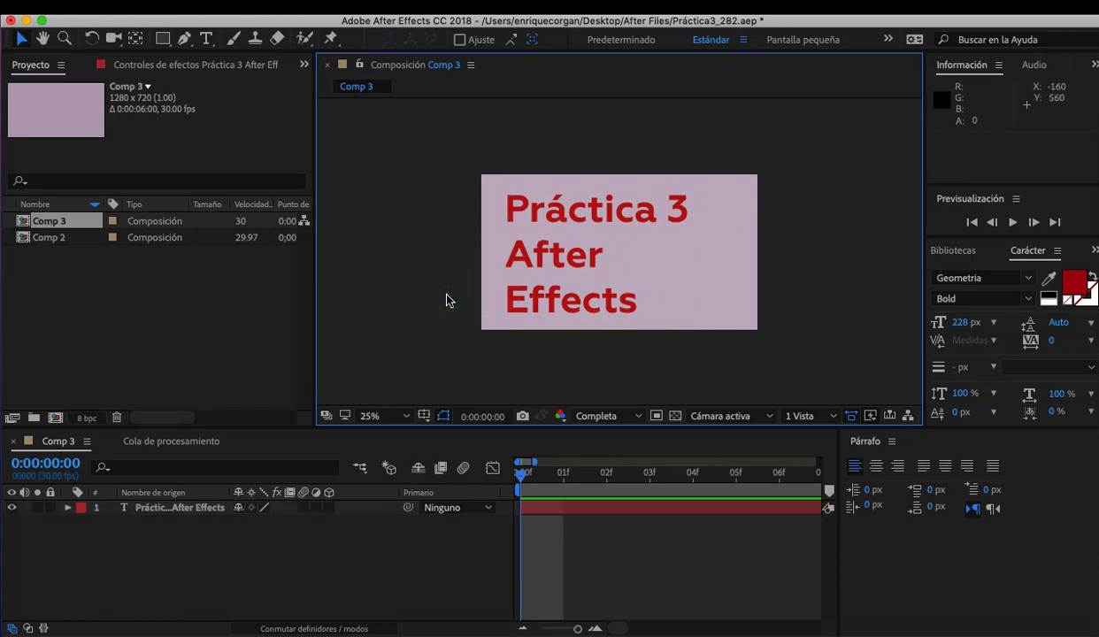
click(435, 371)
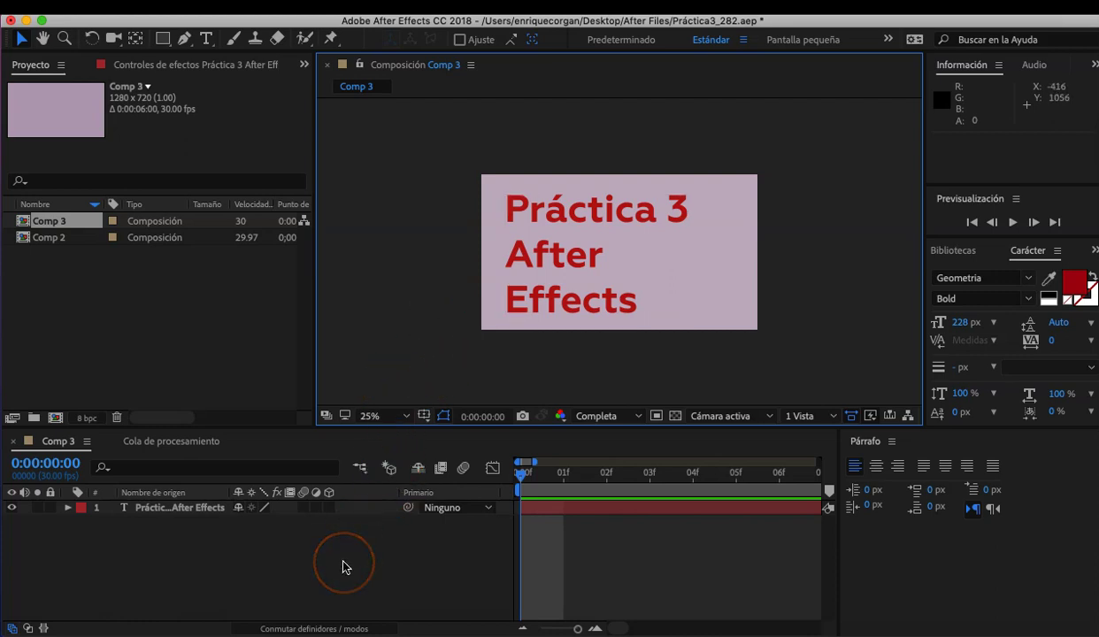
click(104, 508)
click(127, 511)
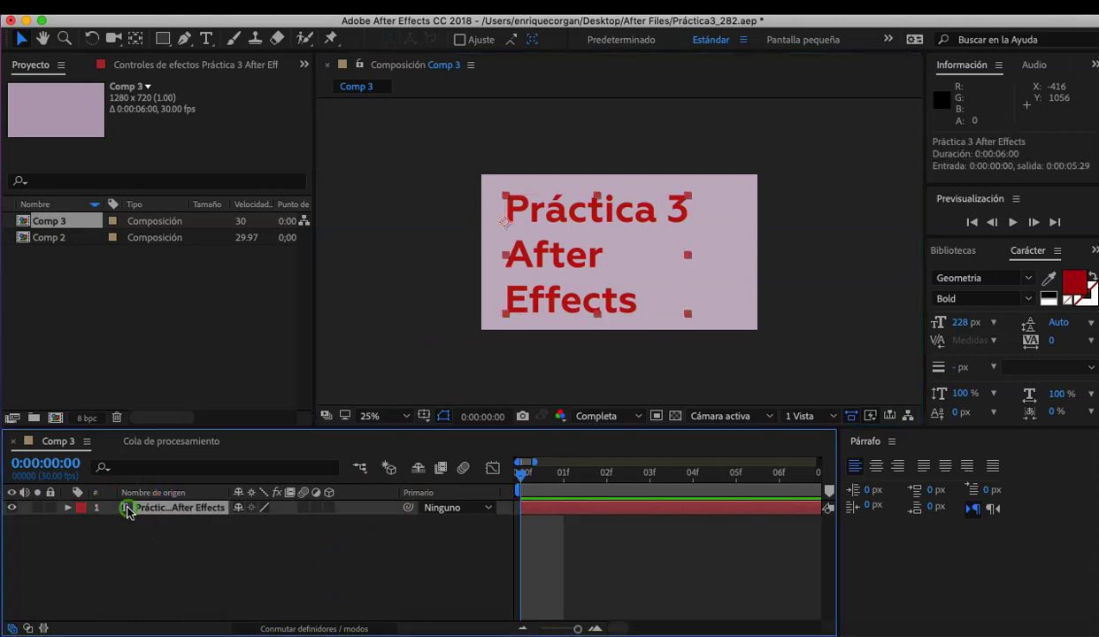
click(283, 569)
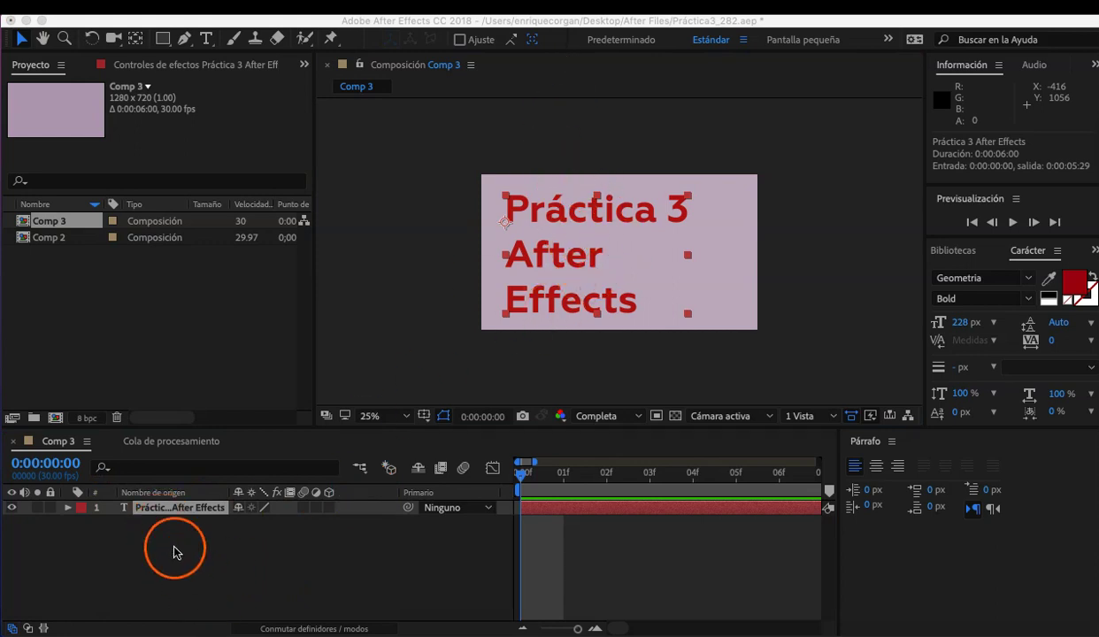
click(426, 255)
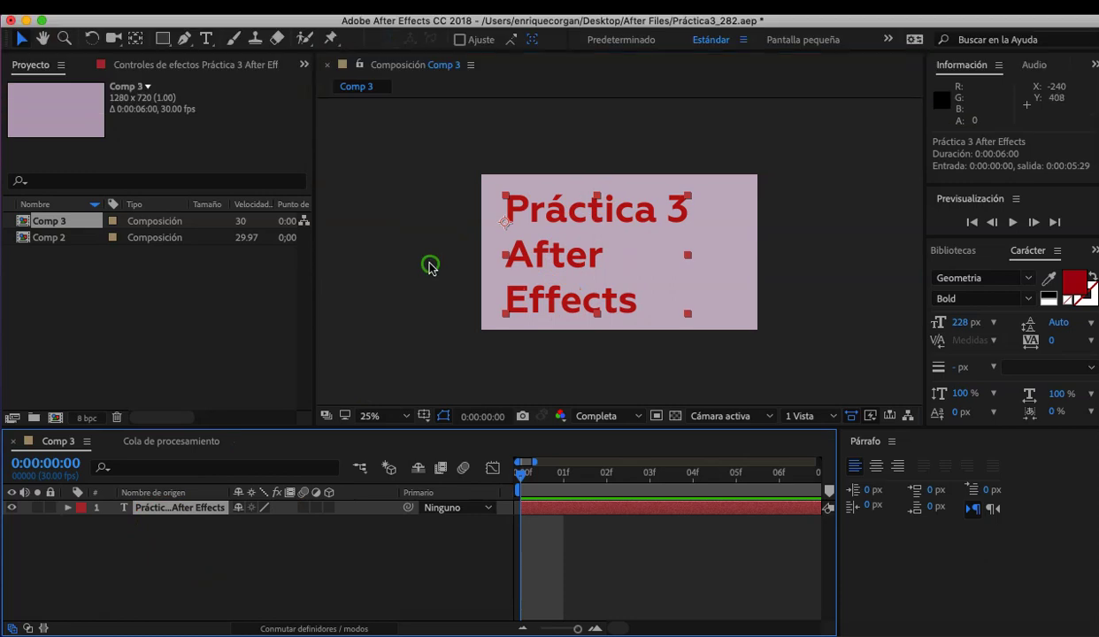
click(429, 263)
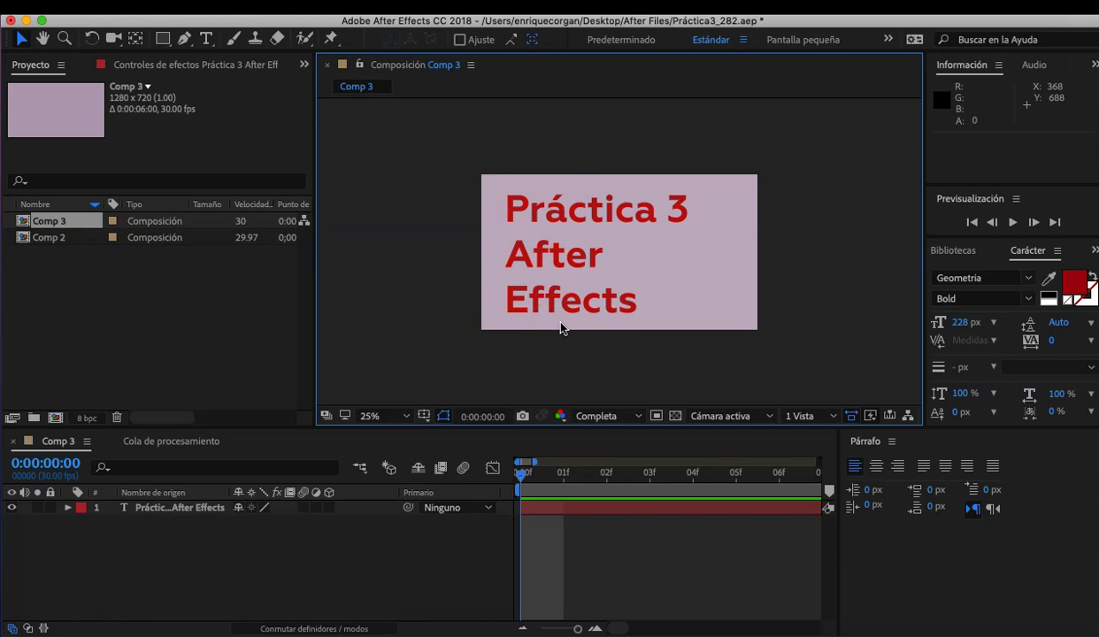
click(516, 434)
click(262, 556)
- Examine the text layer's Texto properties, including Más opciones and the choices for anchor point grouping
click(68, 509)
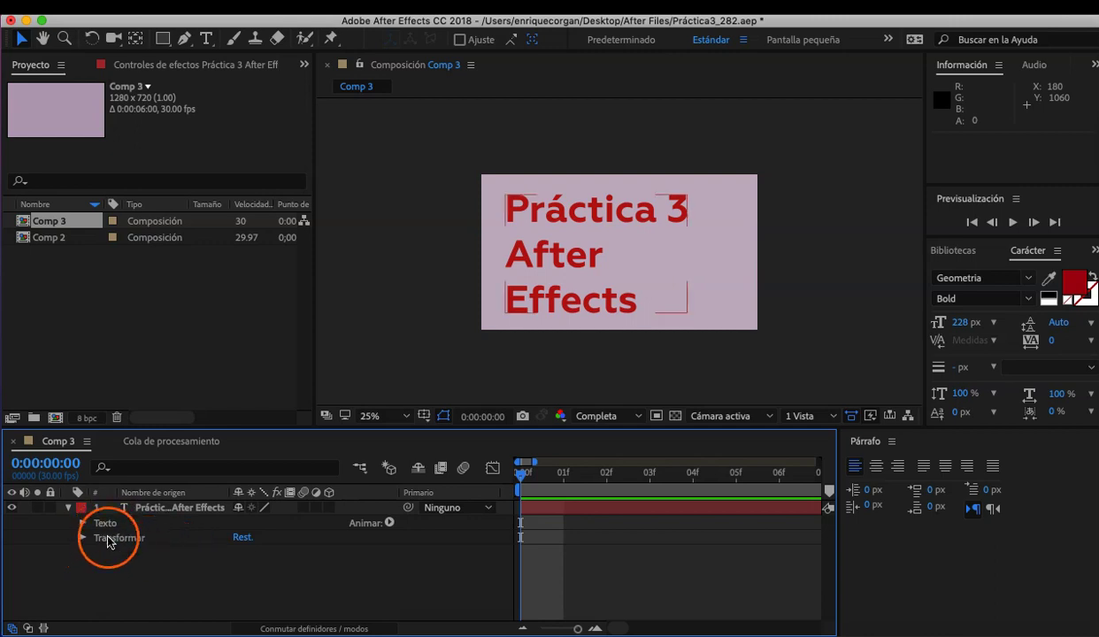
click(83, 524)
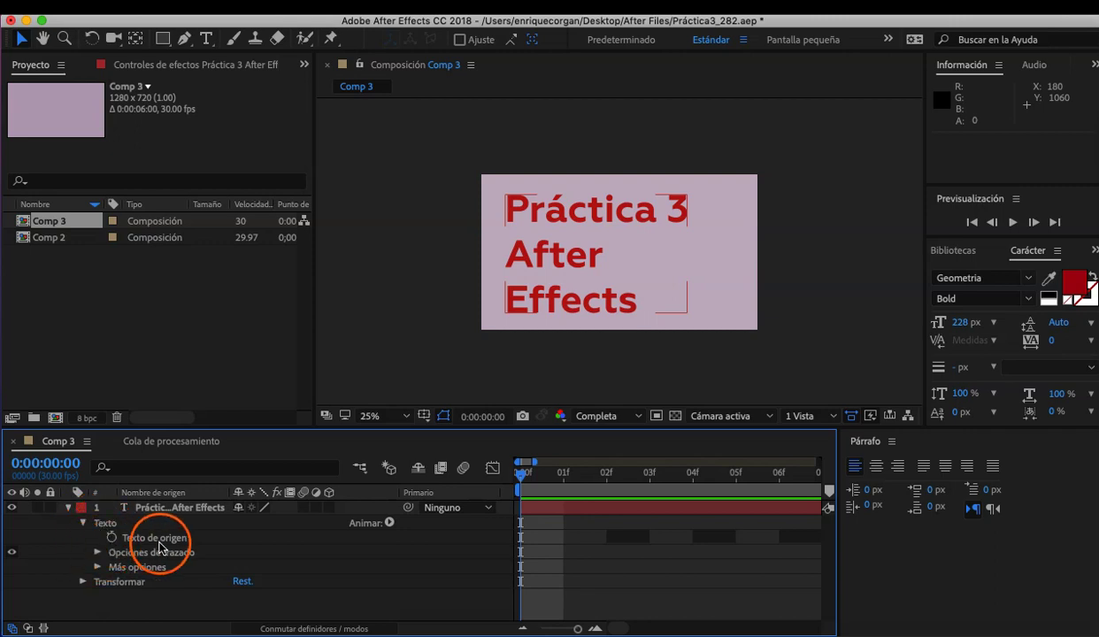
click(98, 568)
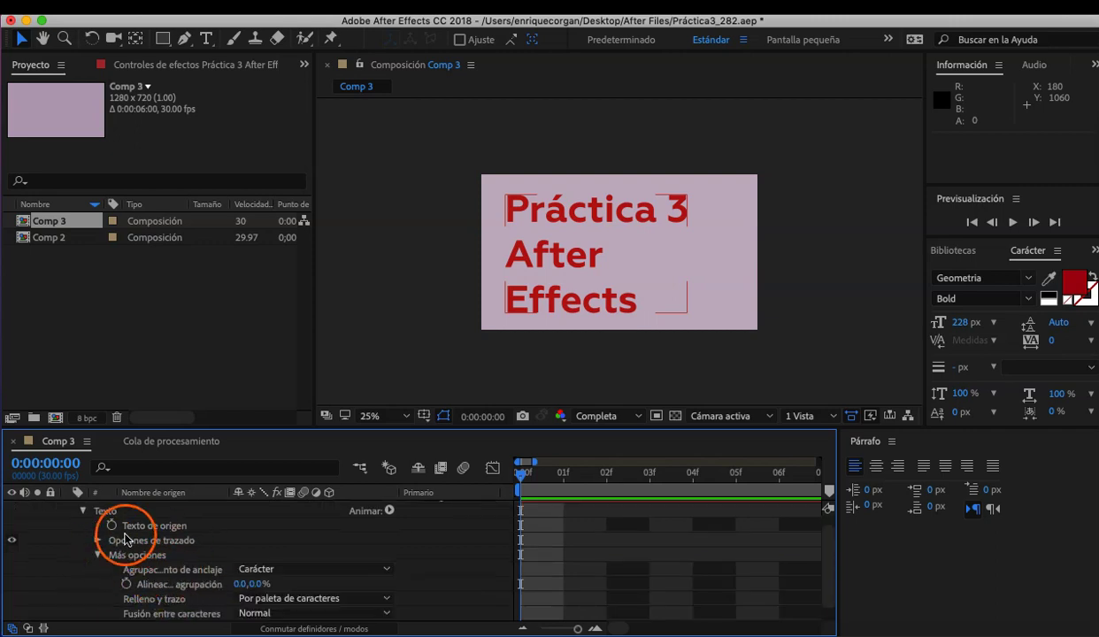
scroll(163, 569, down, 1)
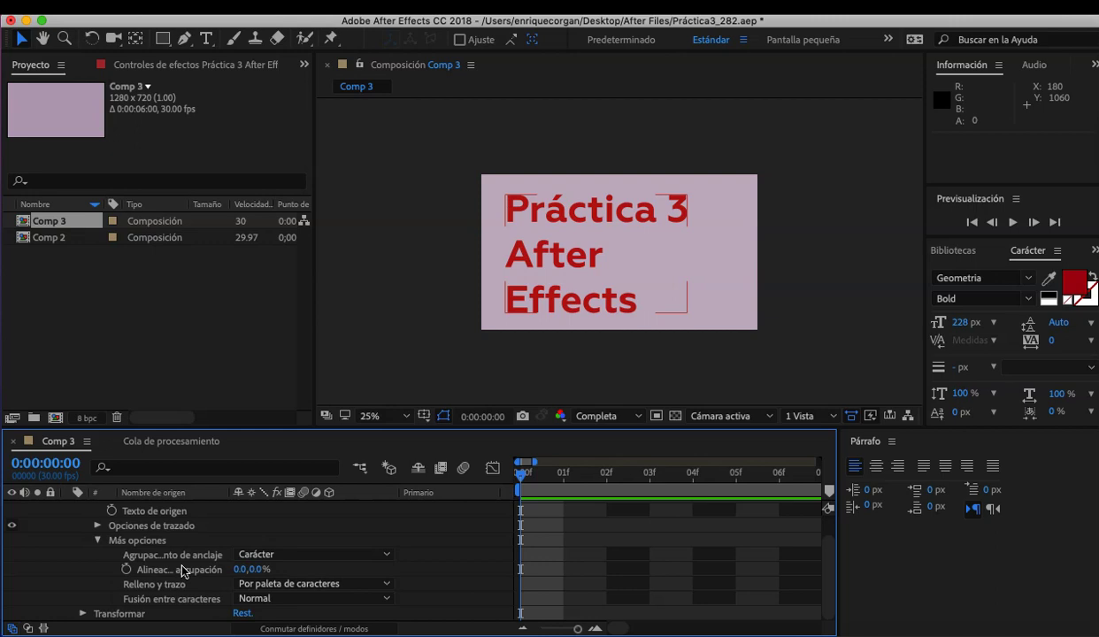
click(98, 540)
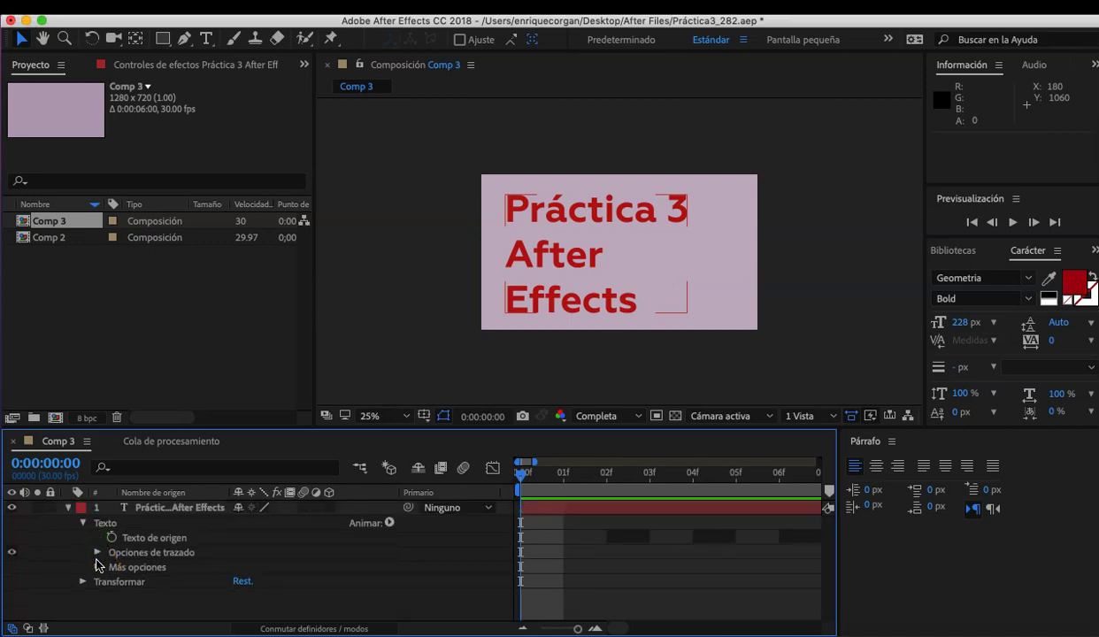
click(98, 569)
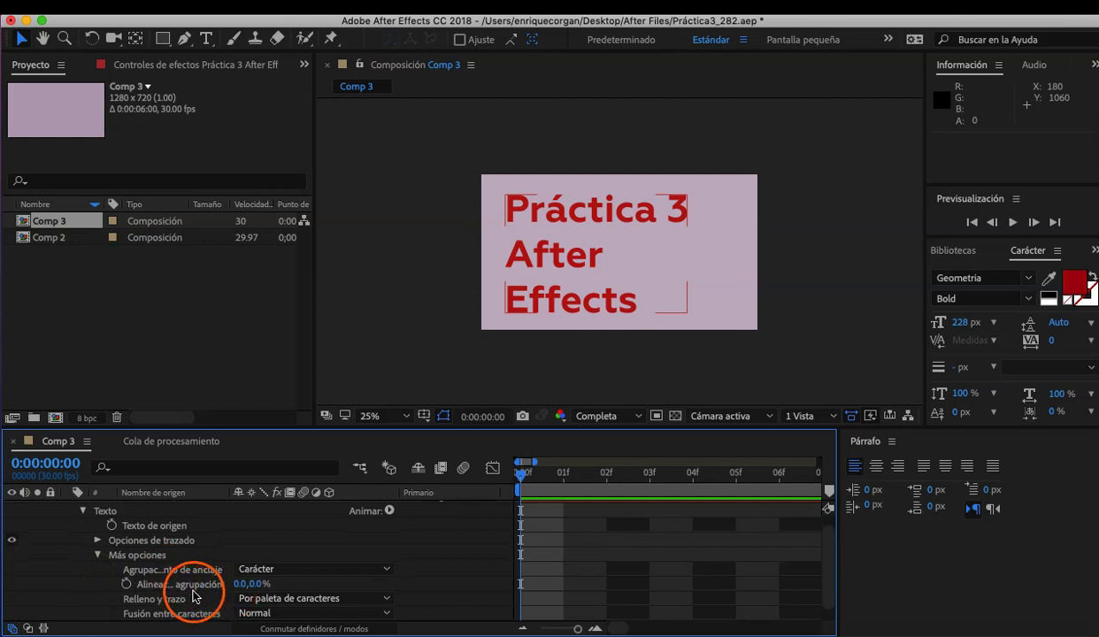
click(187, 569)
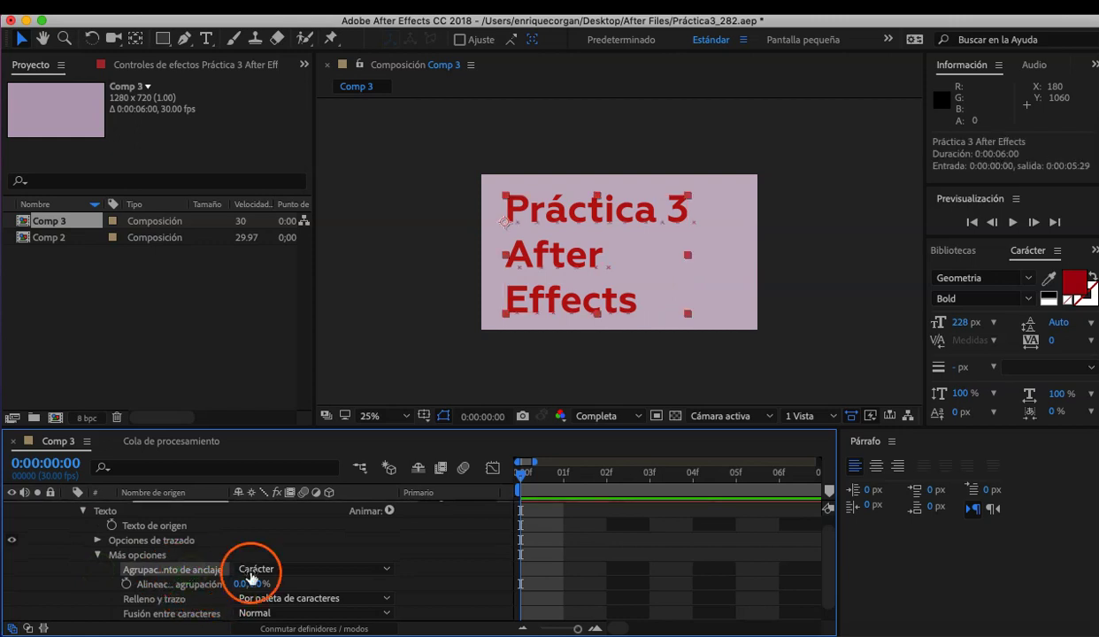
click(387, 571)
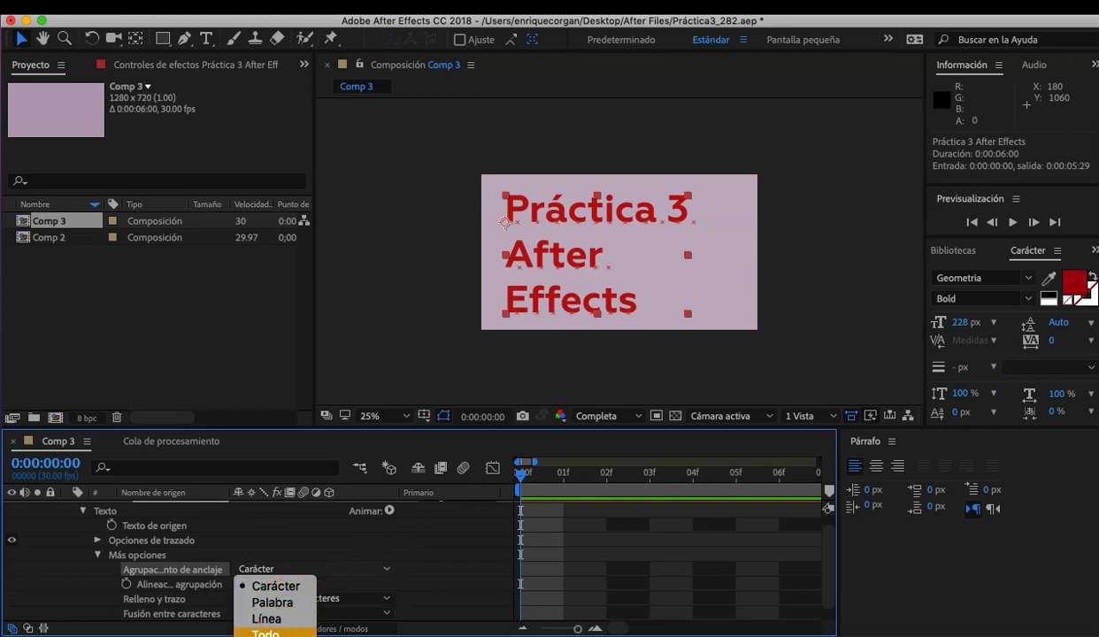
click(442, 550)
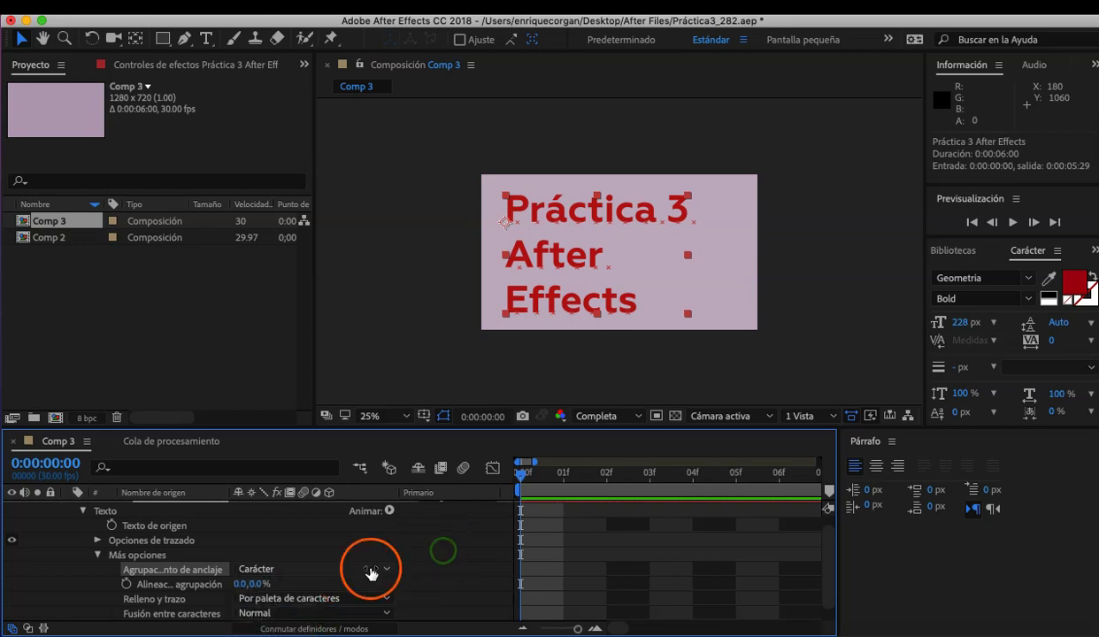
click(98, 555)
click(82, 522)
click(213, 575)
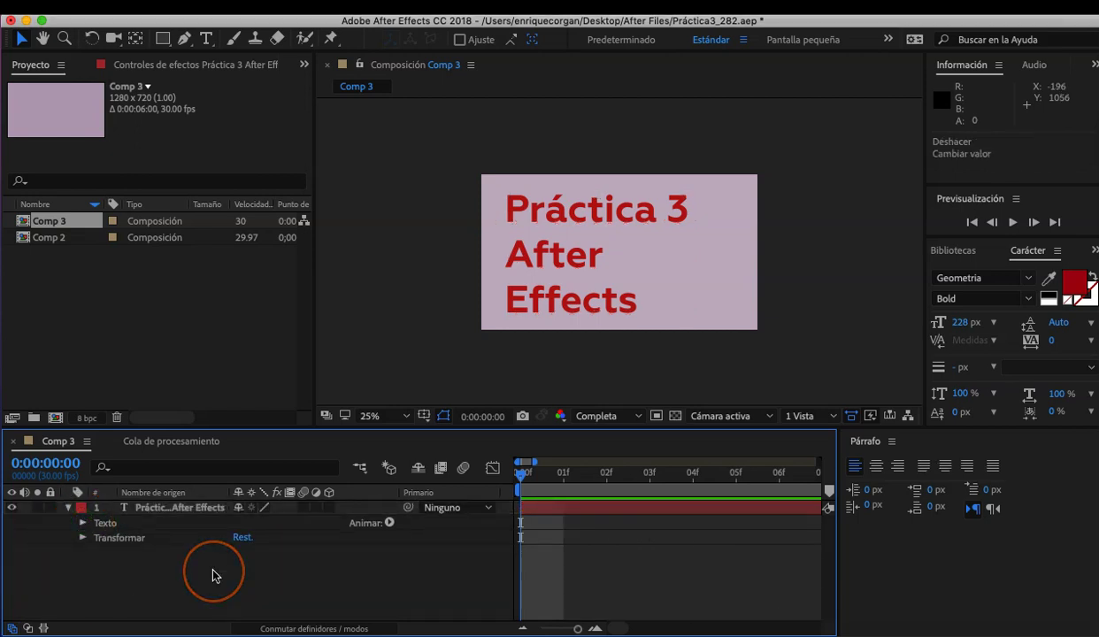
- Set the text layer's Escala to 81.7% in its transform properties
click(83, 537)
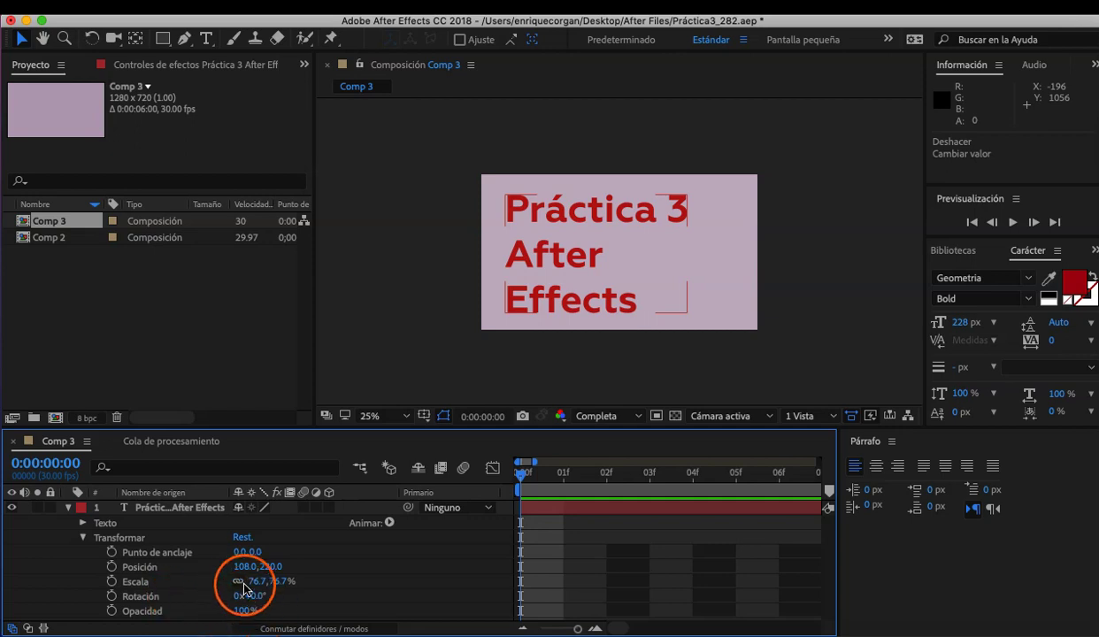
click(278, 584)
mouse_move(278, 585)
mouse_down()
mouse_move(256, 582)
mouse_move(281, 585)
mouse_up()
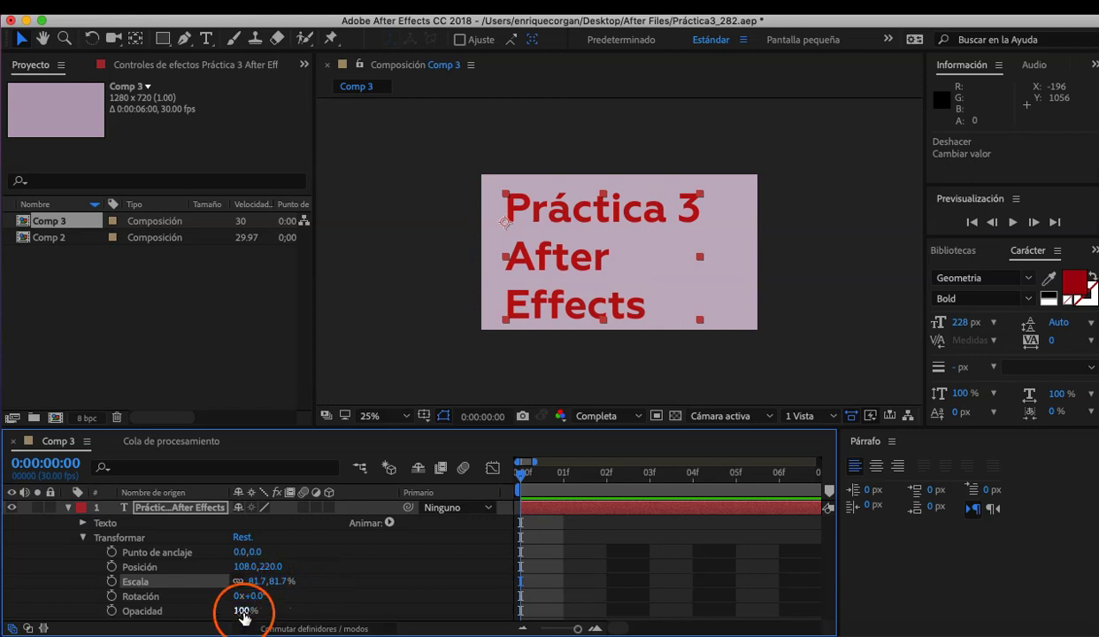
- Try out changes to the text layer's Opacidad and Rotación, and undo the rotation
drag(239, 613, 280, 622)
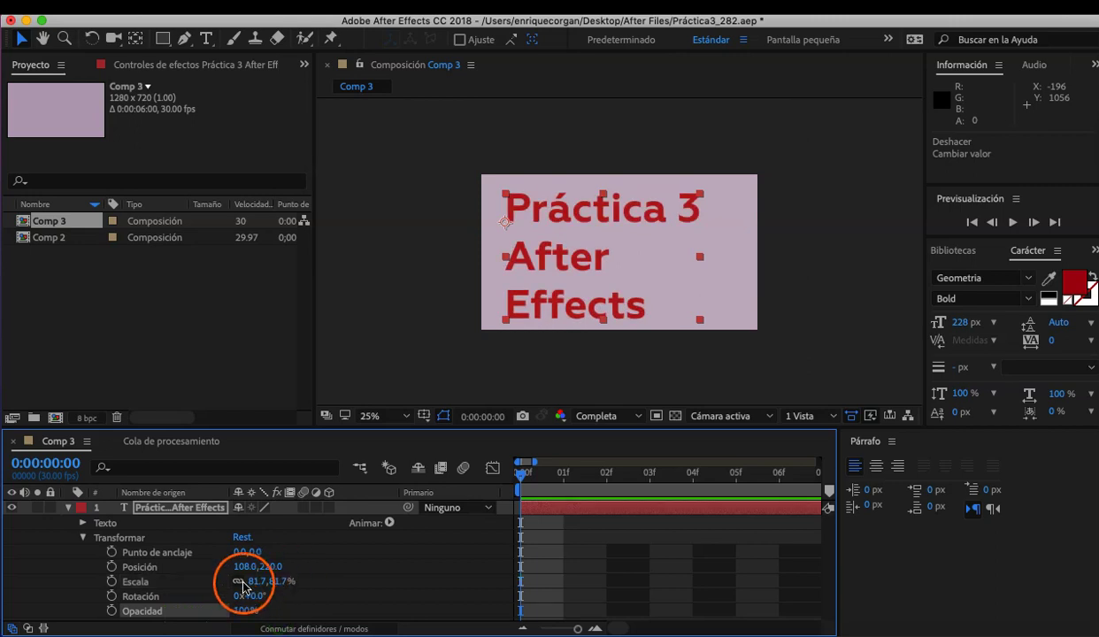
click(252, 598)
mouse_move(252, 600)
mouse_down()
mouse_move(328, 598)
mouse_move(190, 600)
mouse_move(270, 598)
mouse_move(249, 597)
mouse_up()
key(super+z)
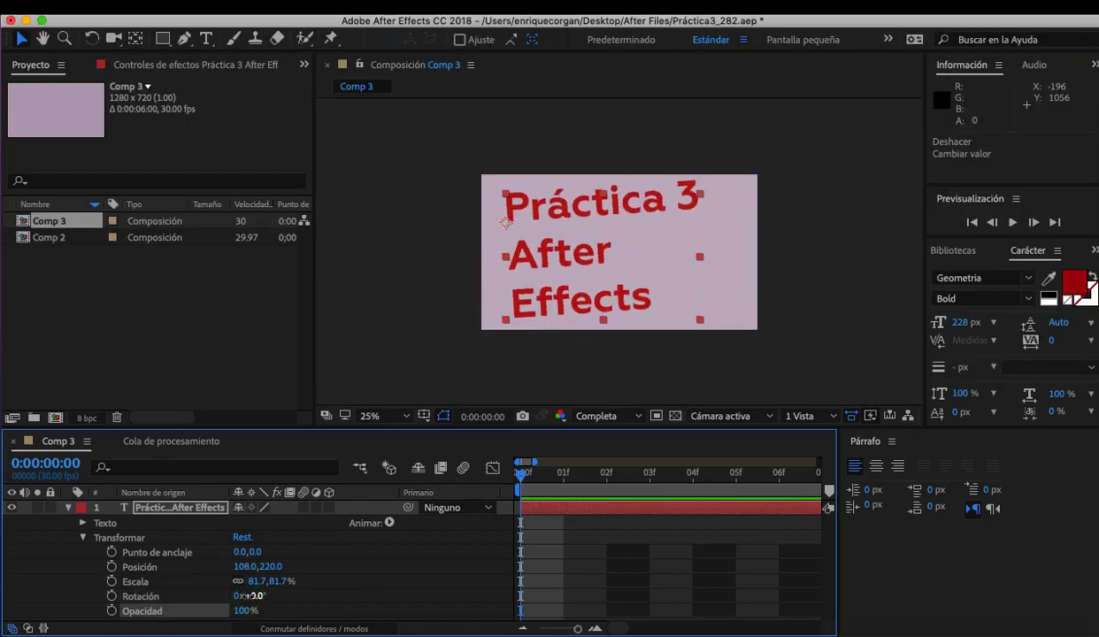
click(83, 538)
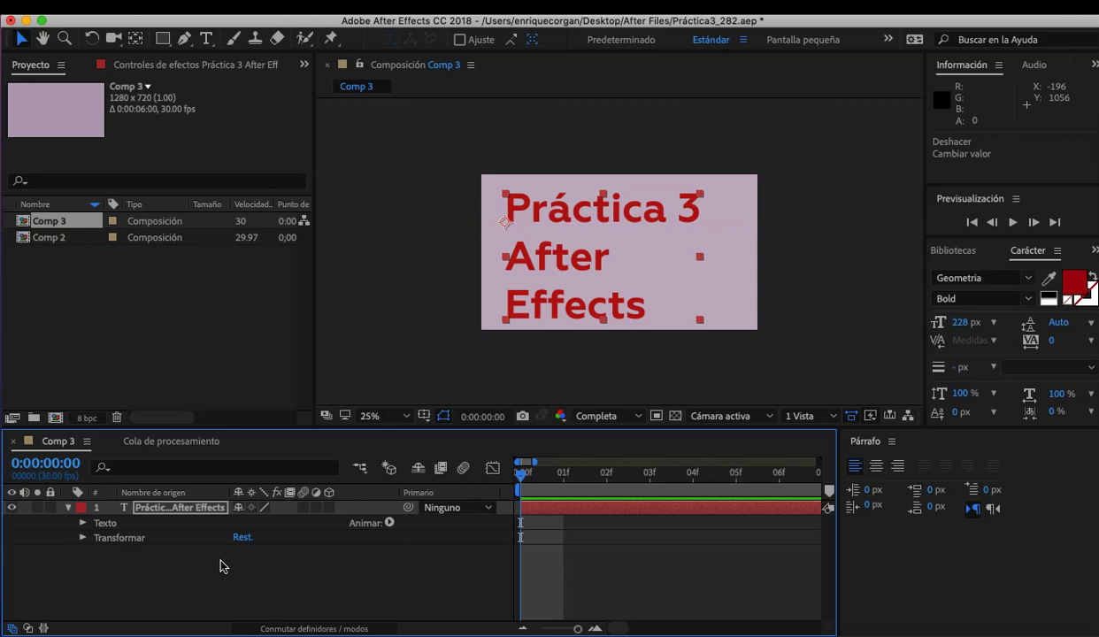
click(83, 537)
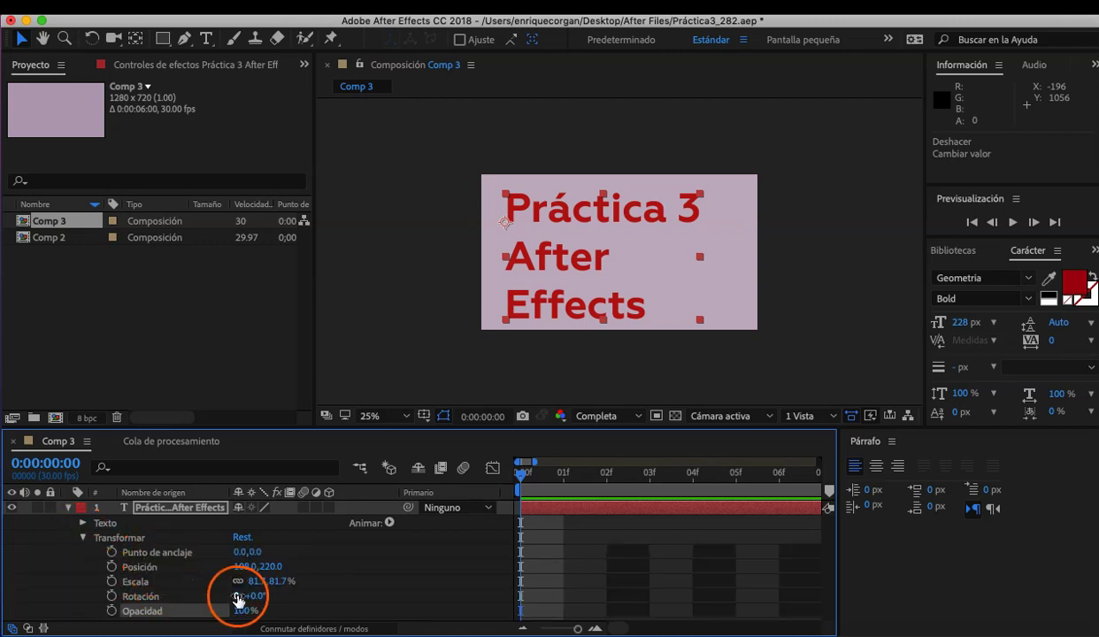
drag(237, 601, 275, 618)
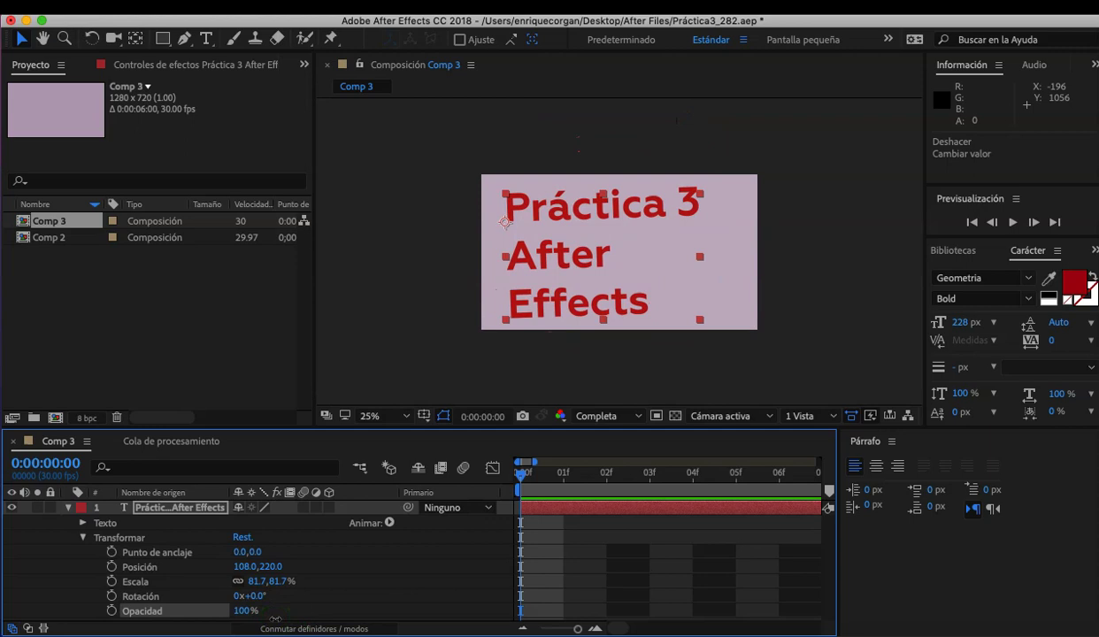
drag(454, 233, 501, 239)
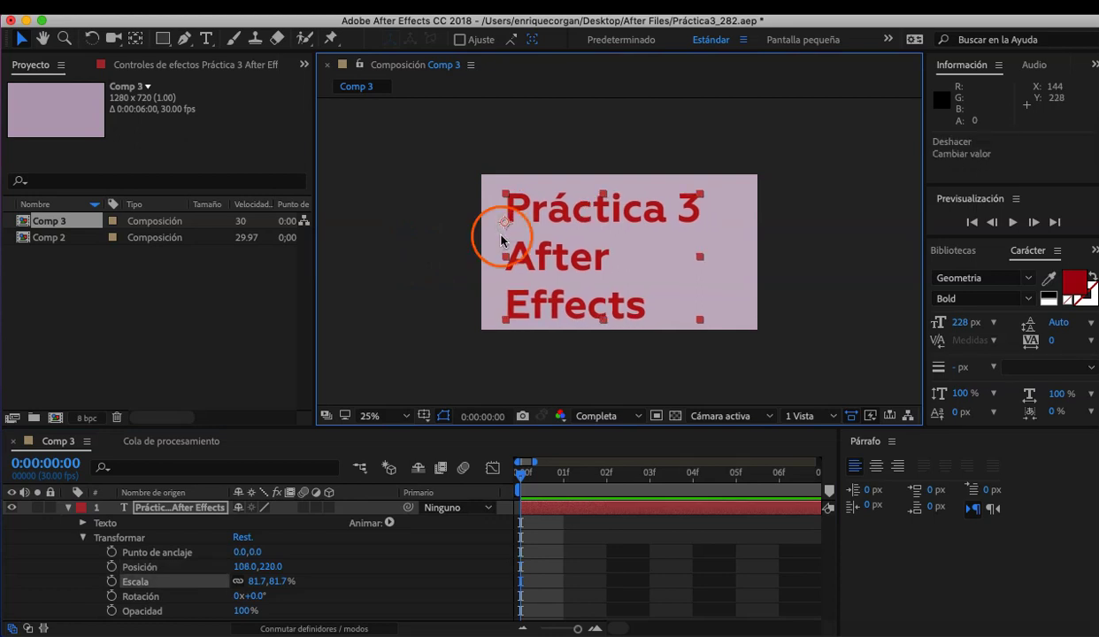
- Try moving the text layer's anchor point to 121.0, 28.0, test a rotation about it, and undo the rotation
click(256, 554)
drag(256, 554, 345, 558)
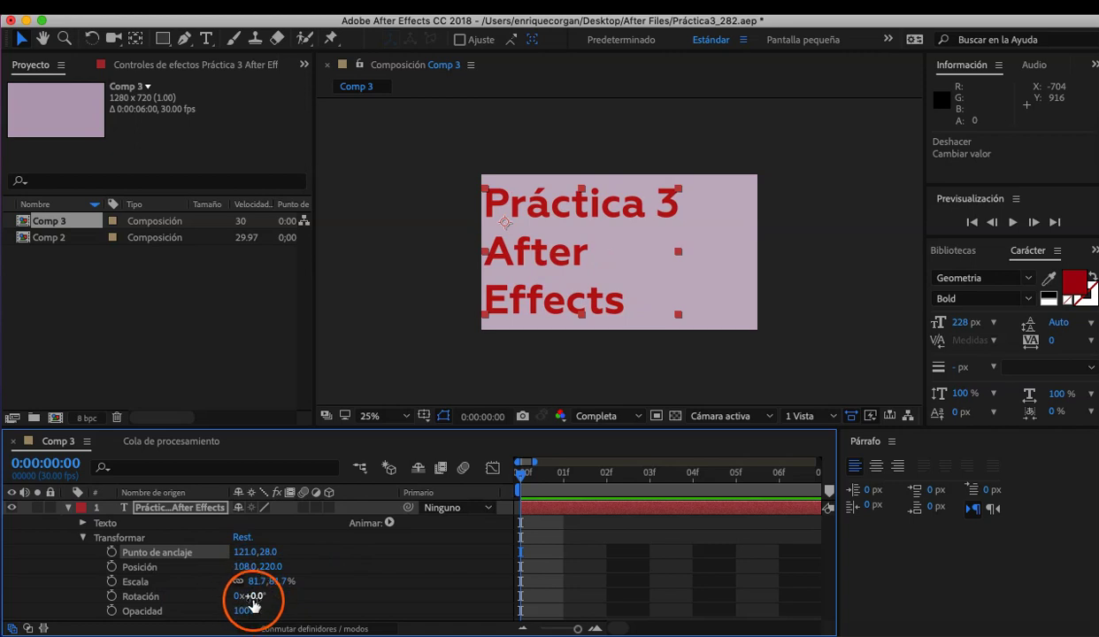
mouse_move(254, 599)
mouse_down()
mouse_move(339, 598)
mouse_move(210, 595)
mouse_move(311, 595)
mouse_move(241, 596)
mouse_move(266, 597)
mouse_up()
key(super+z)
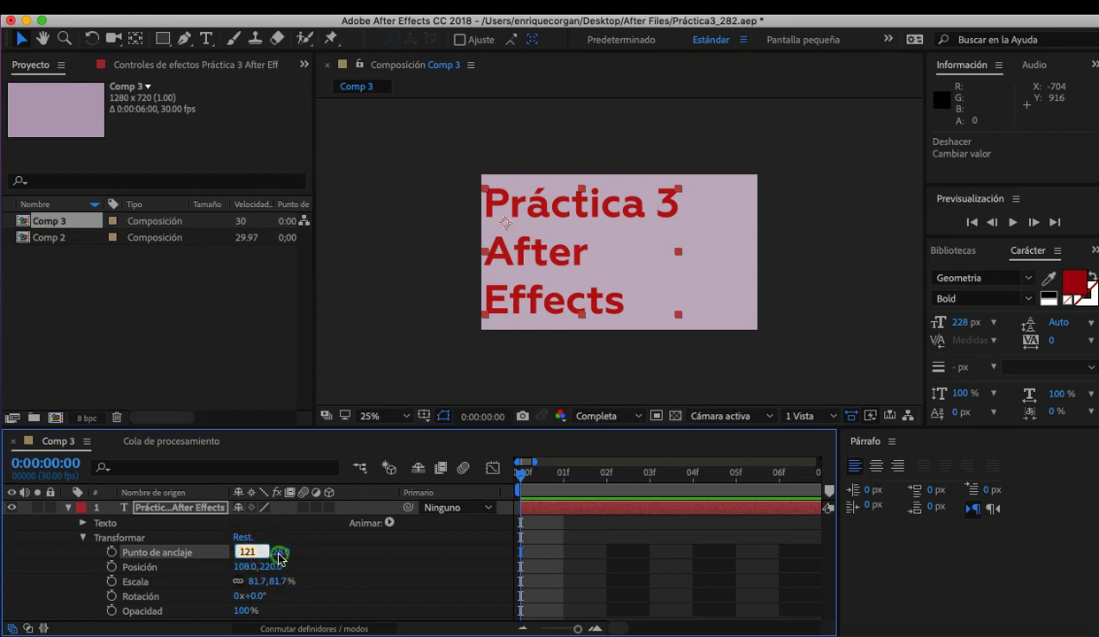
- Reset the text layer's anchor point to 0, 0 and collapse its transform properties
text(0)
click(279, 558)
click(256, 552)
text(0)
key(Return)
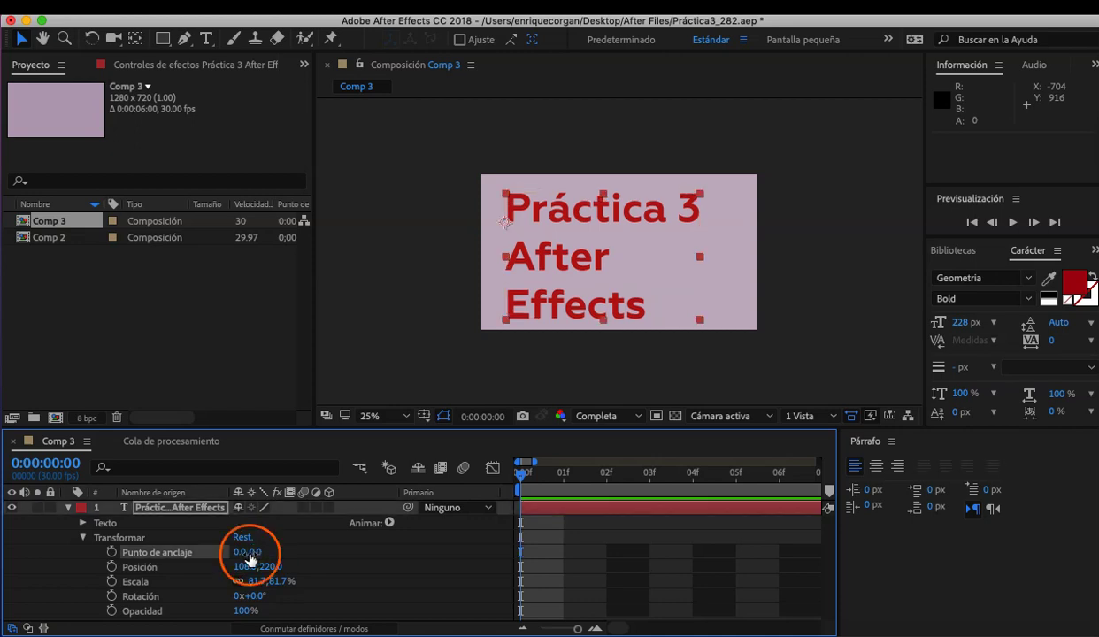
click(82, 540)
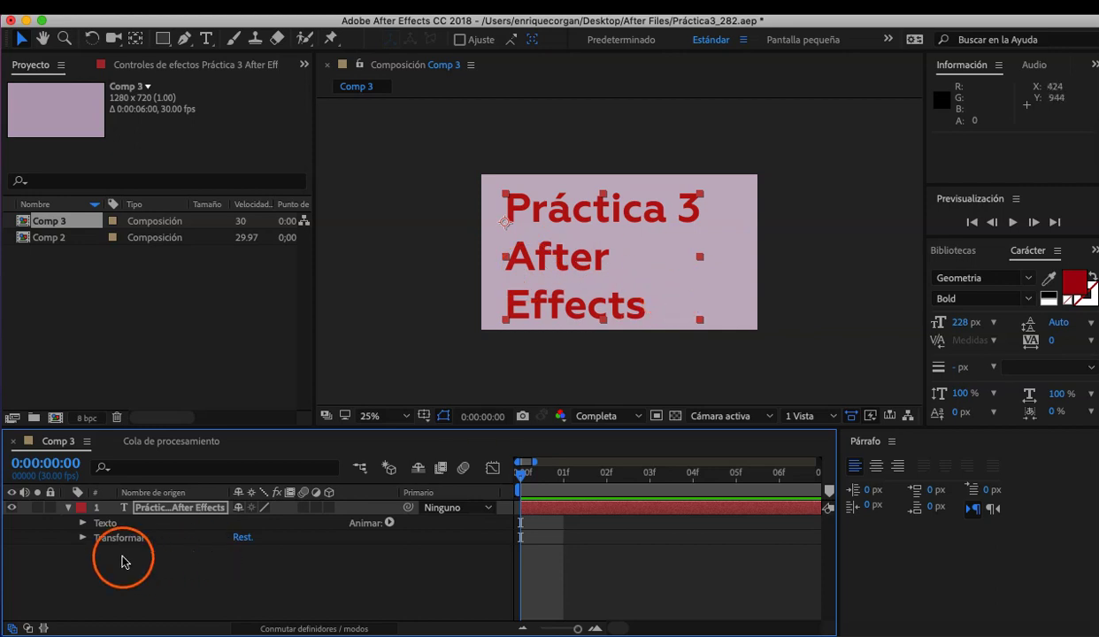
- Add a Rotación animator to the text layer and review its range selector and rotation property
click(83, 523)
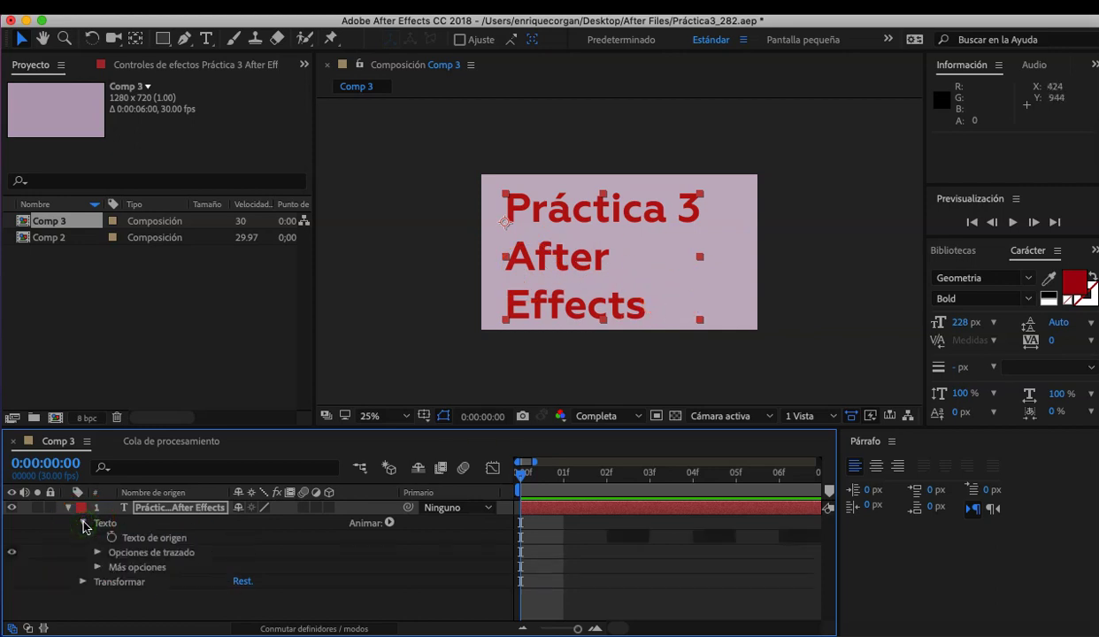
click(390, 524)
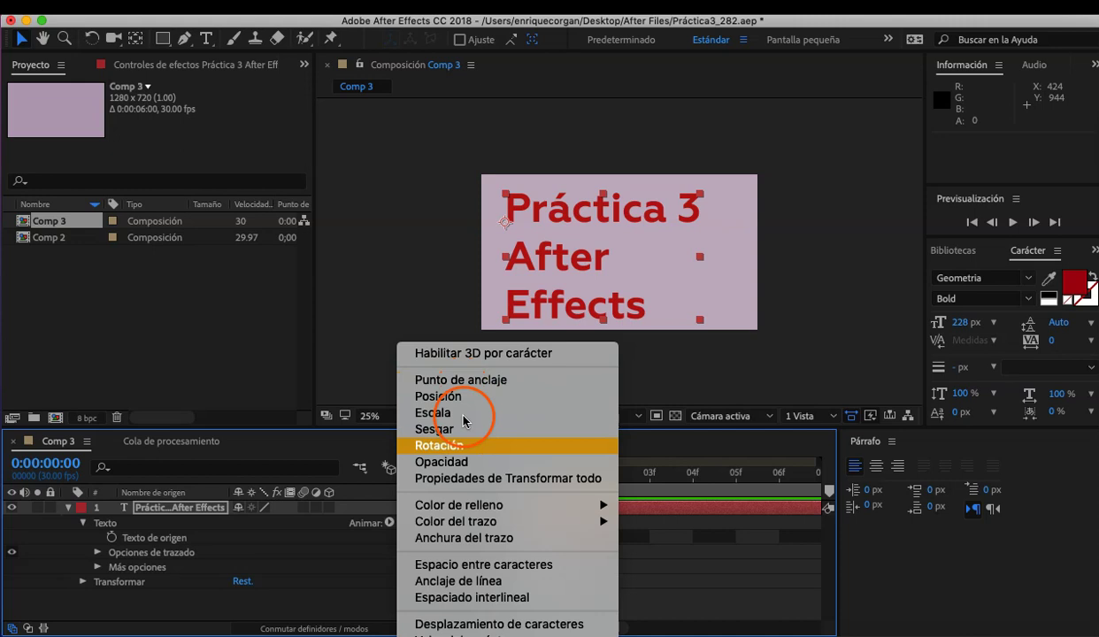
click(467, 446)
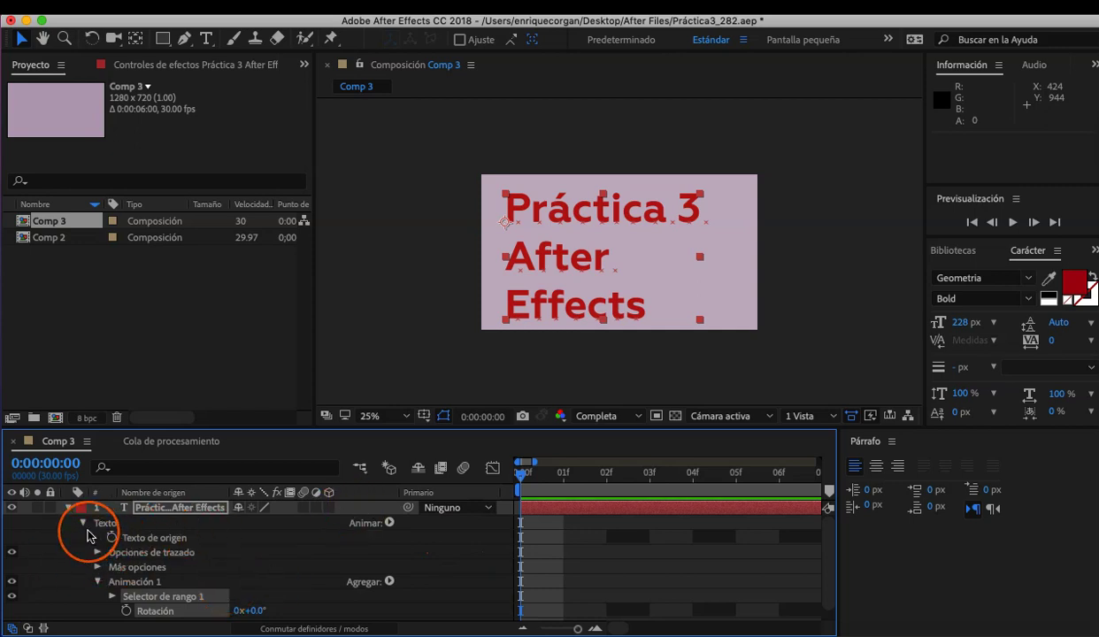
click(97, 584)
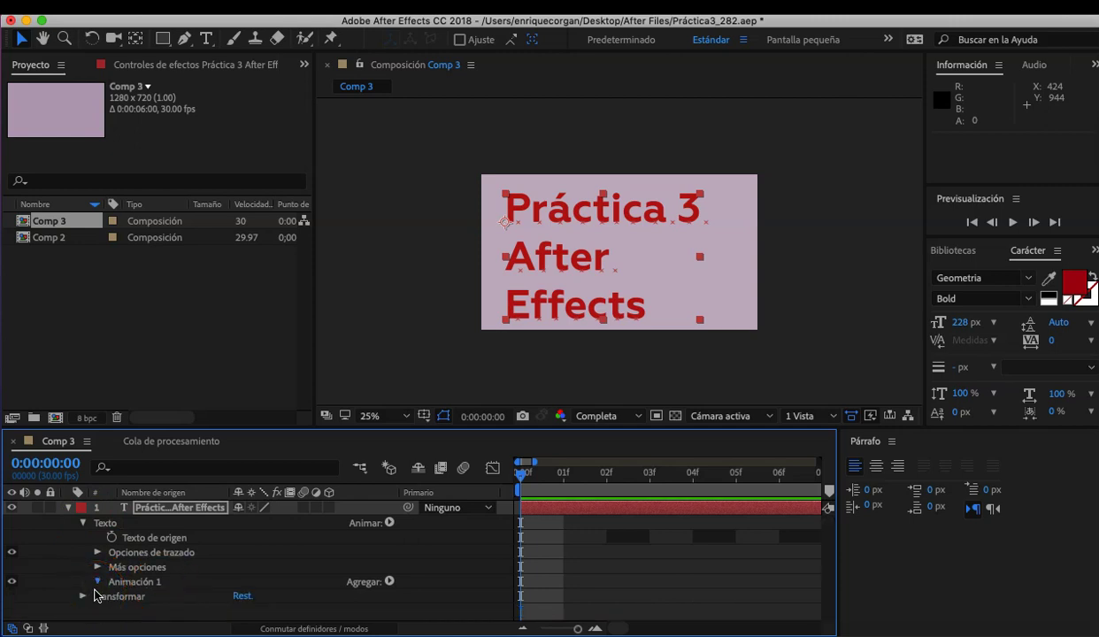
click(97, 582)
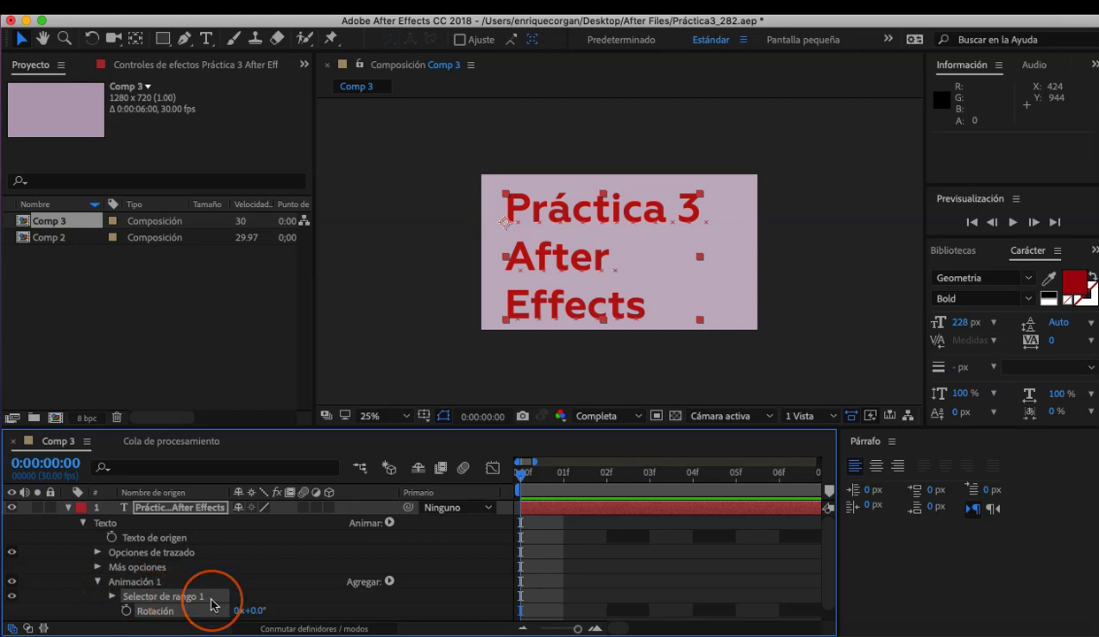
scroll(213, 606, down, 1)
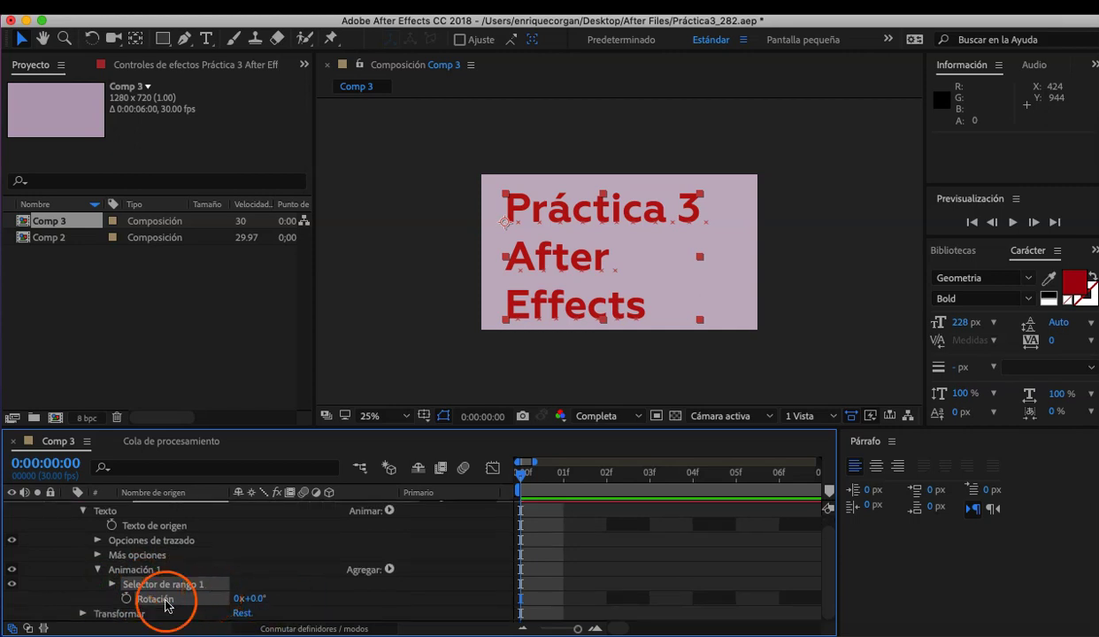
click(410, 516)
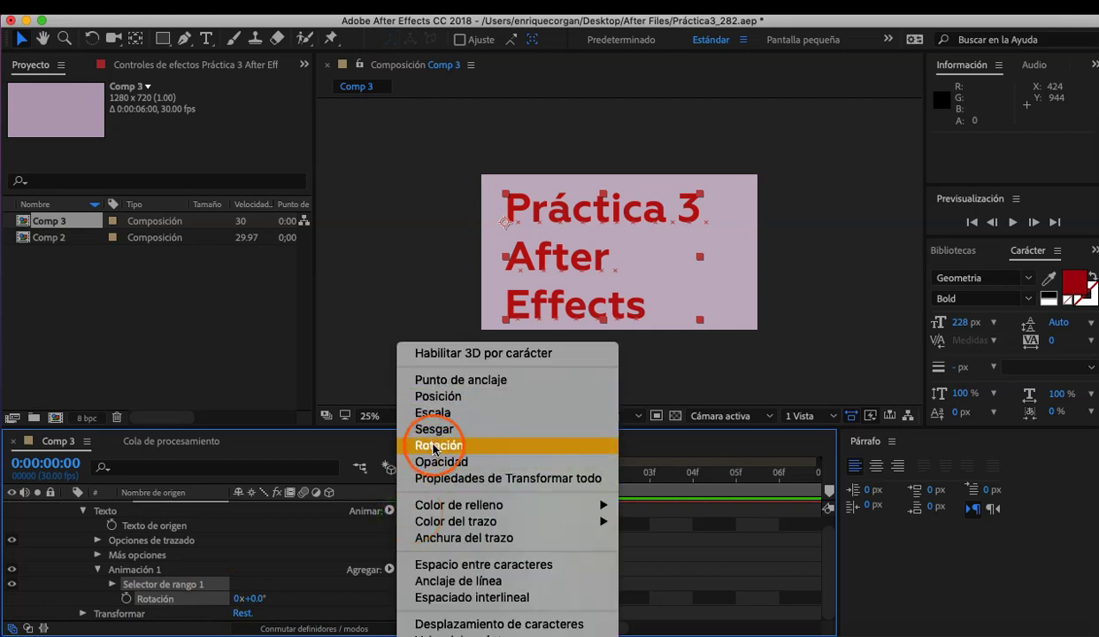
click(181, 607)
click(209, 605)
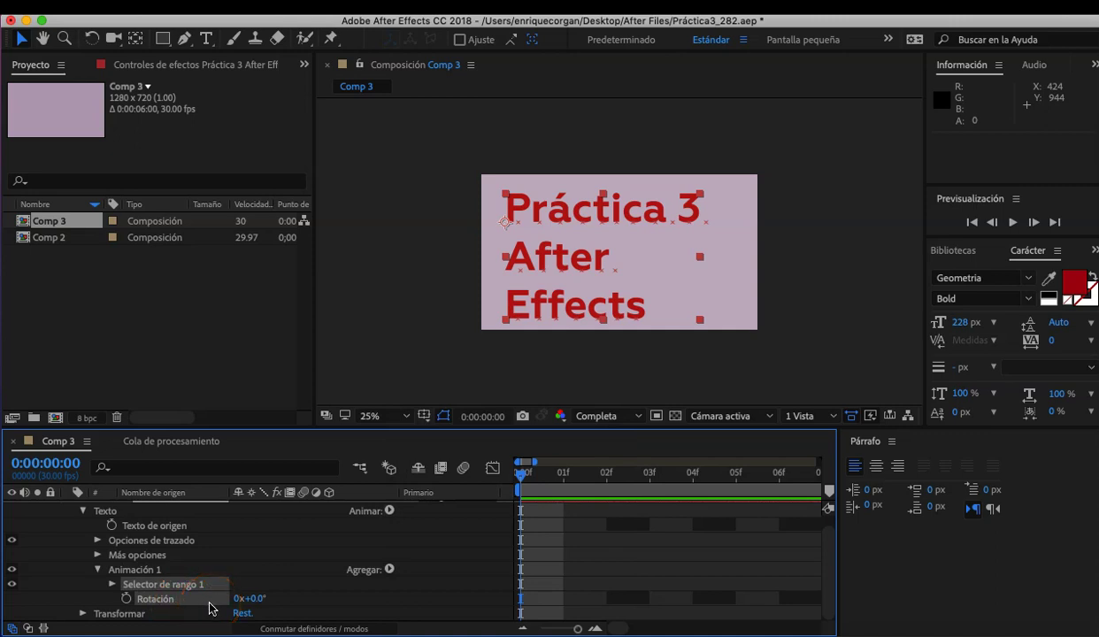
- Try setting the text layer's anchor point grouping to Palabra in its Más opciones
click(640, 306)
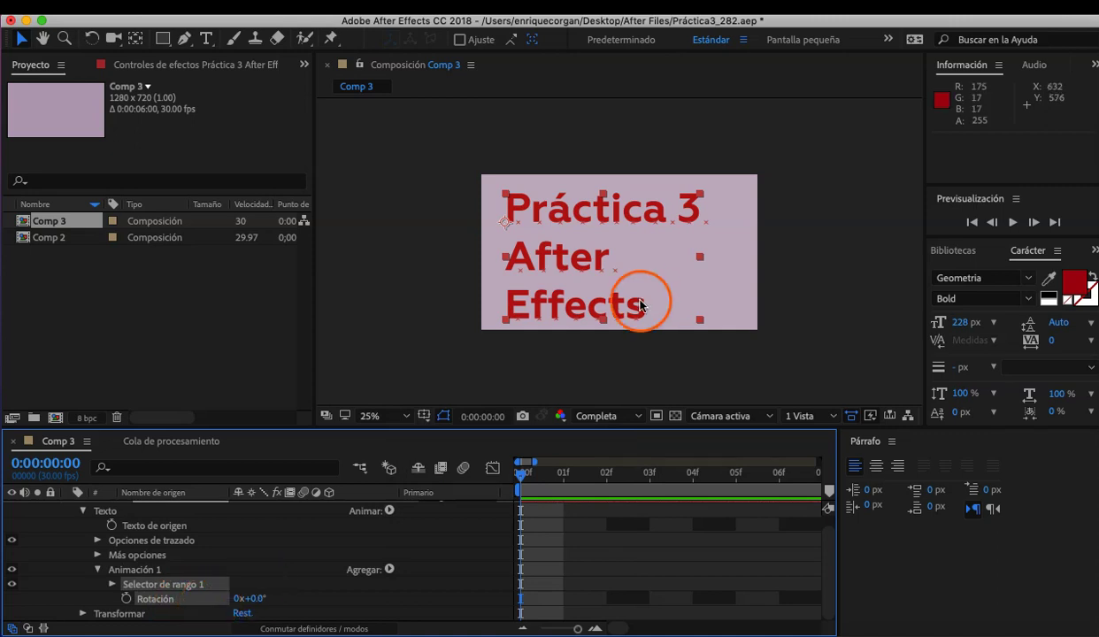
key(z)
click(566, 250)
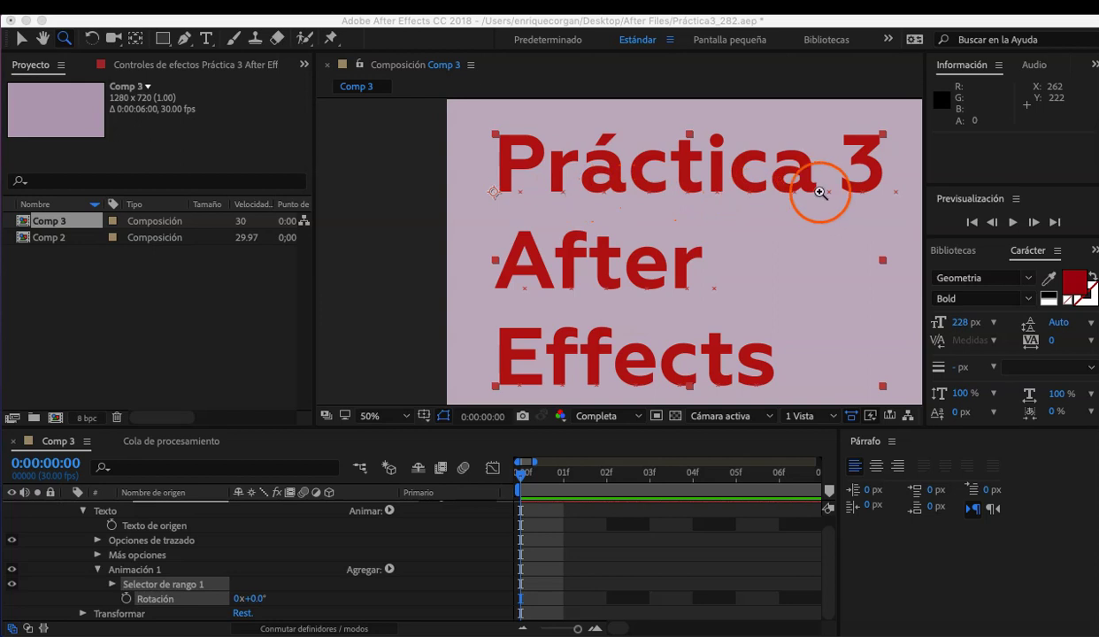
click(98, 570)
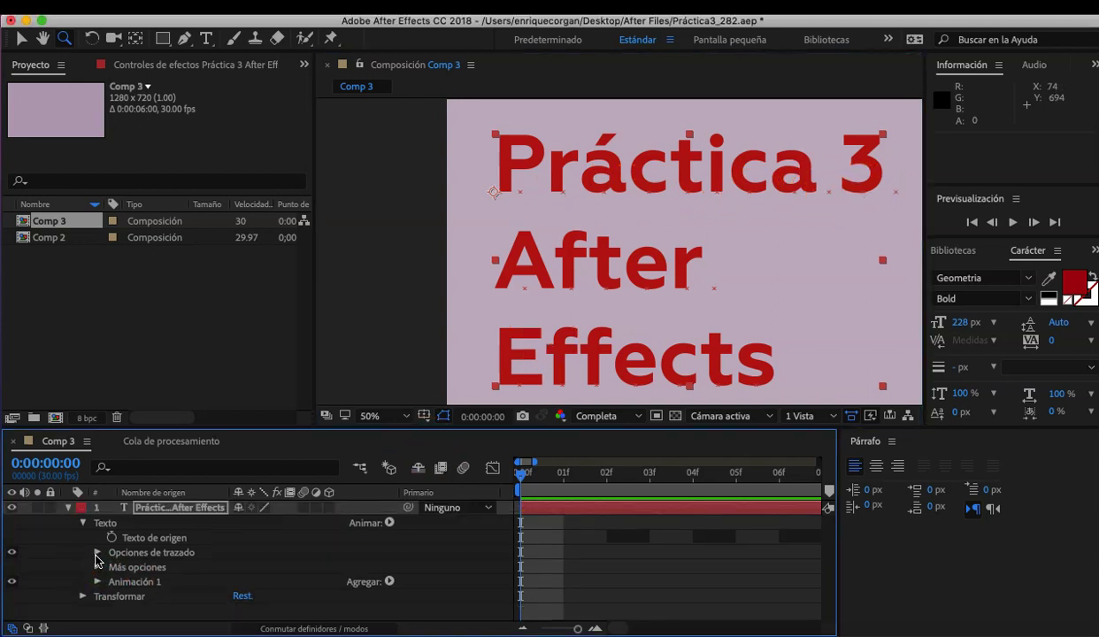
click(98, 567)
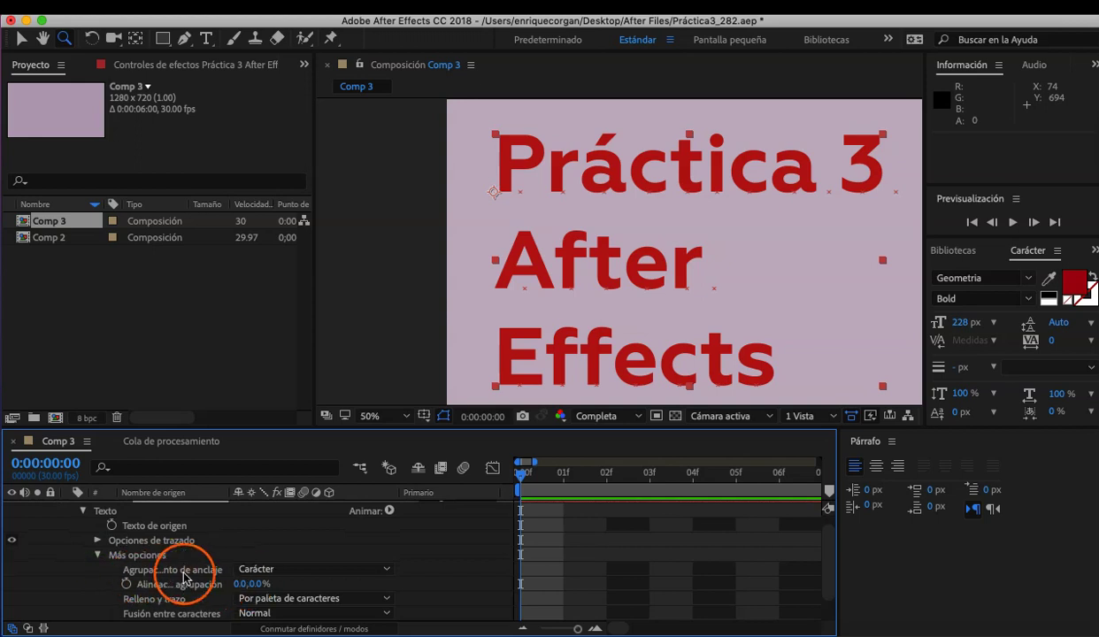
click(358, 575)
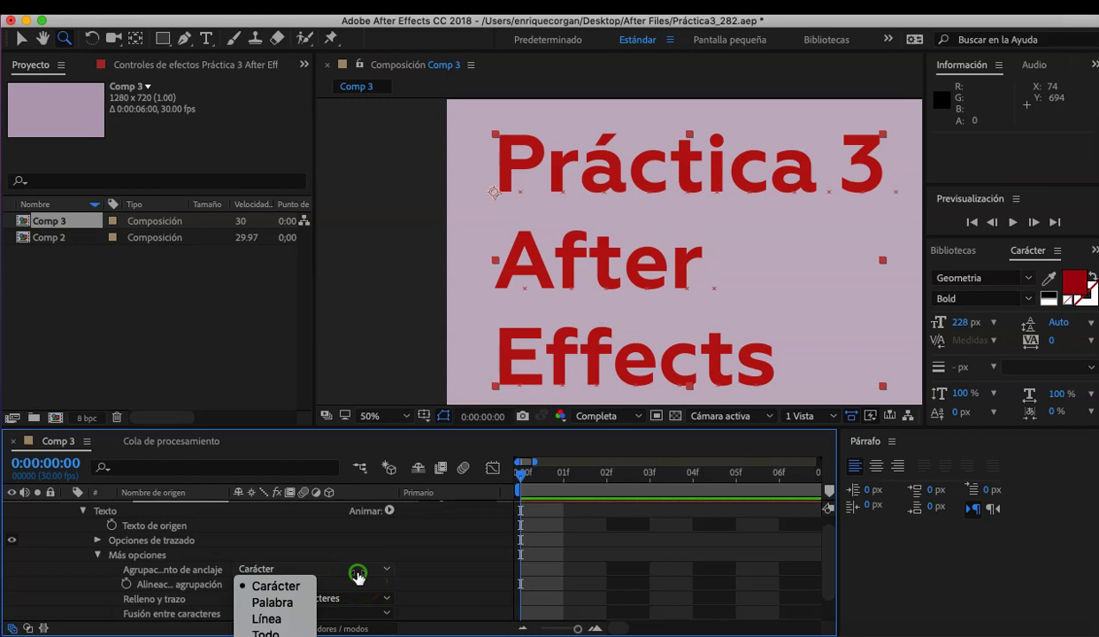
click(298, 607)
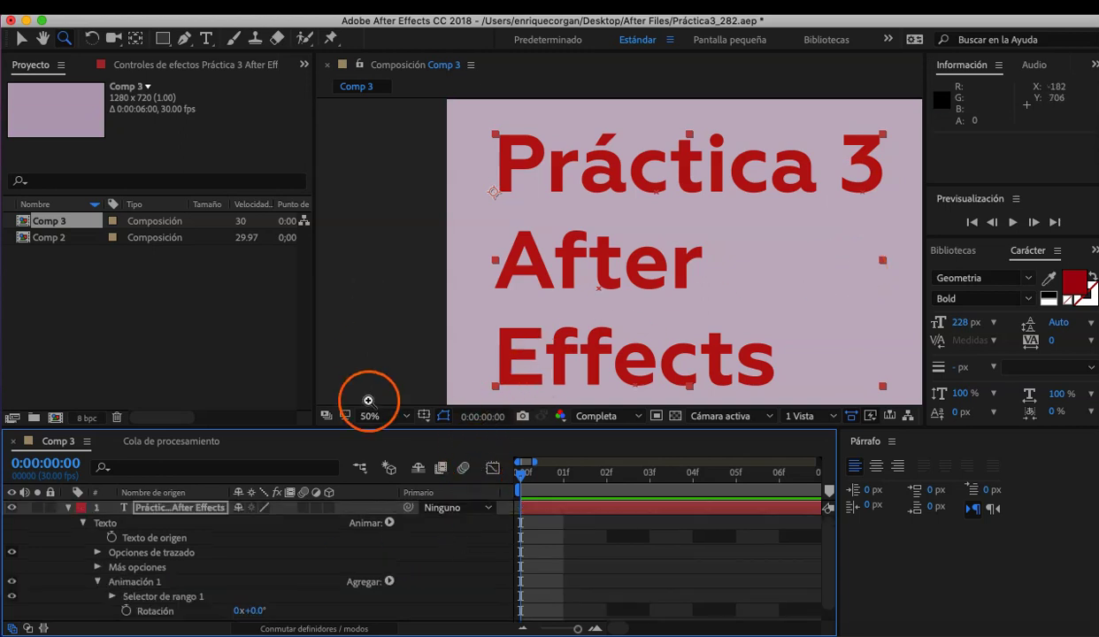
- Check the text layer's Opciones de trazado, and set its anchor point grouping back to Carácter in Más opciones
key(v)
click(83, 522)
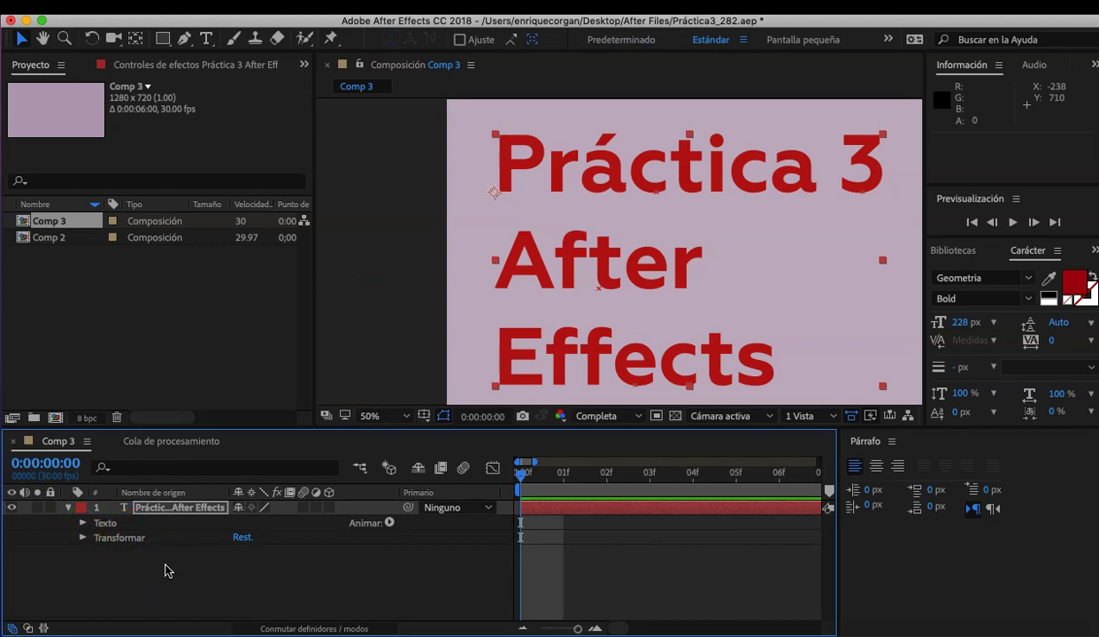
click(82, 522)
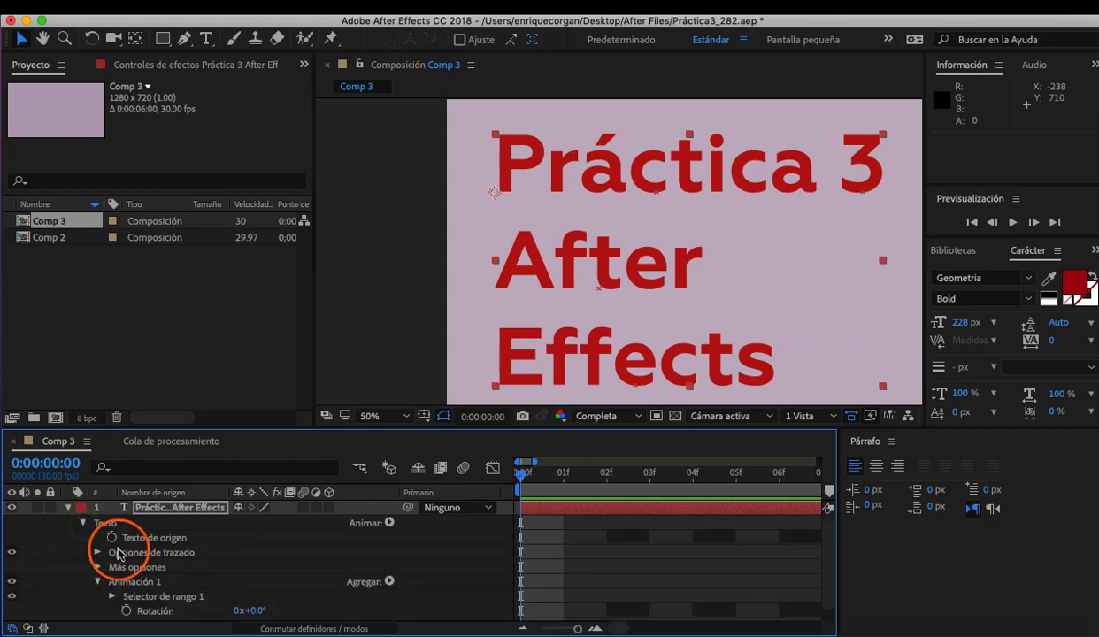
click(98, 580)
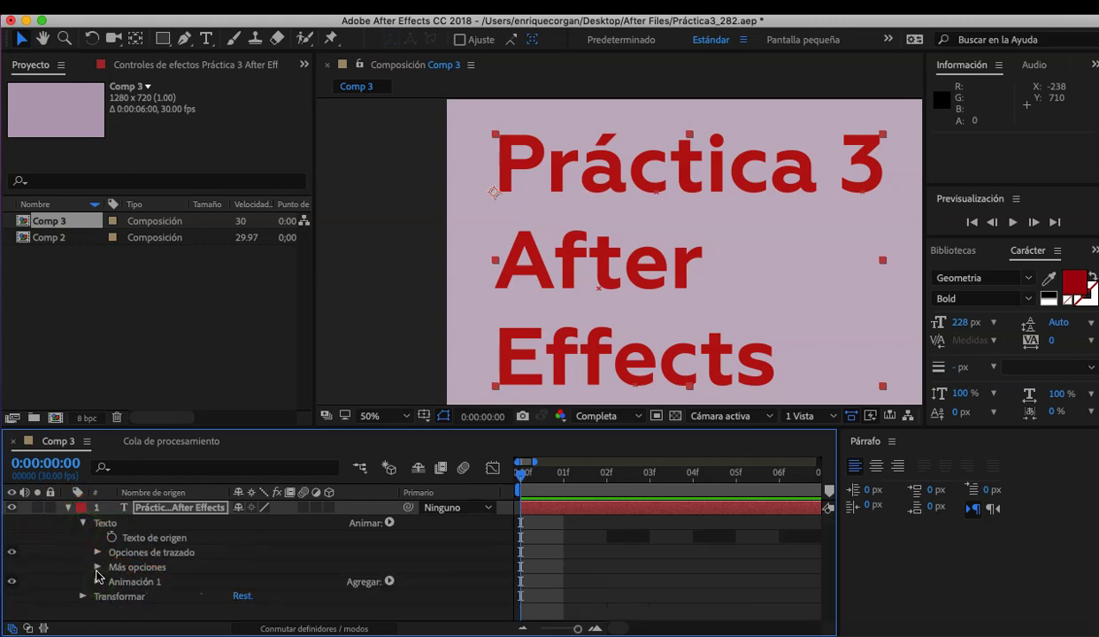
click(97, 555)
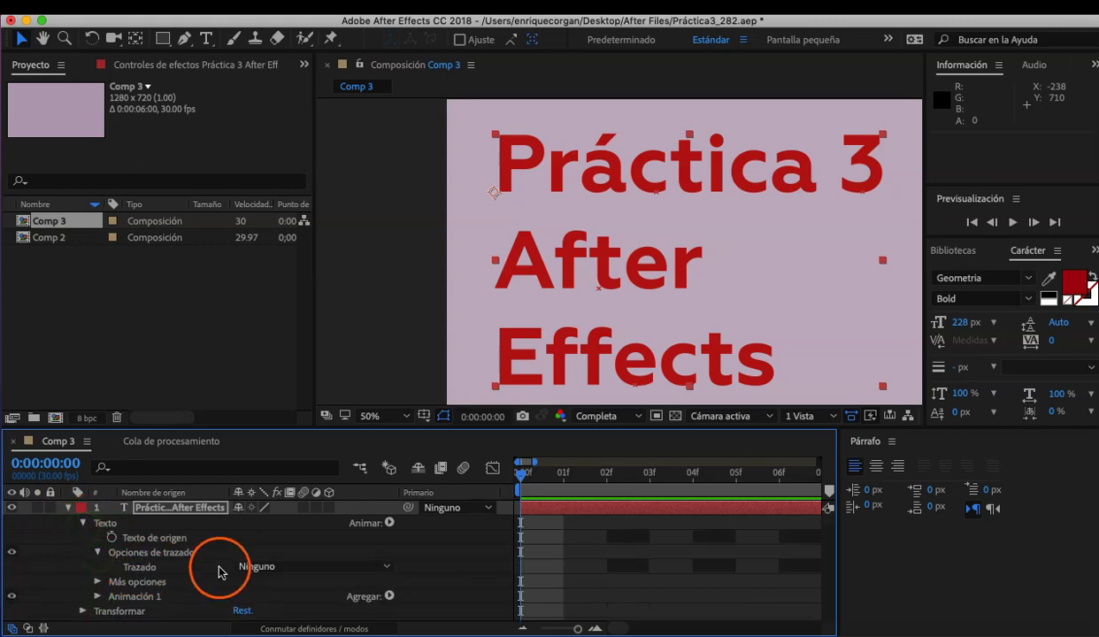
click(98, 553)
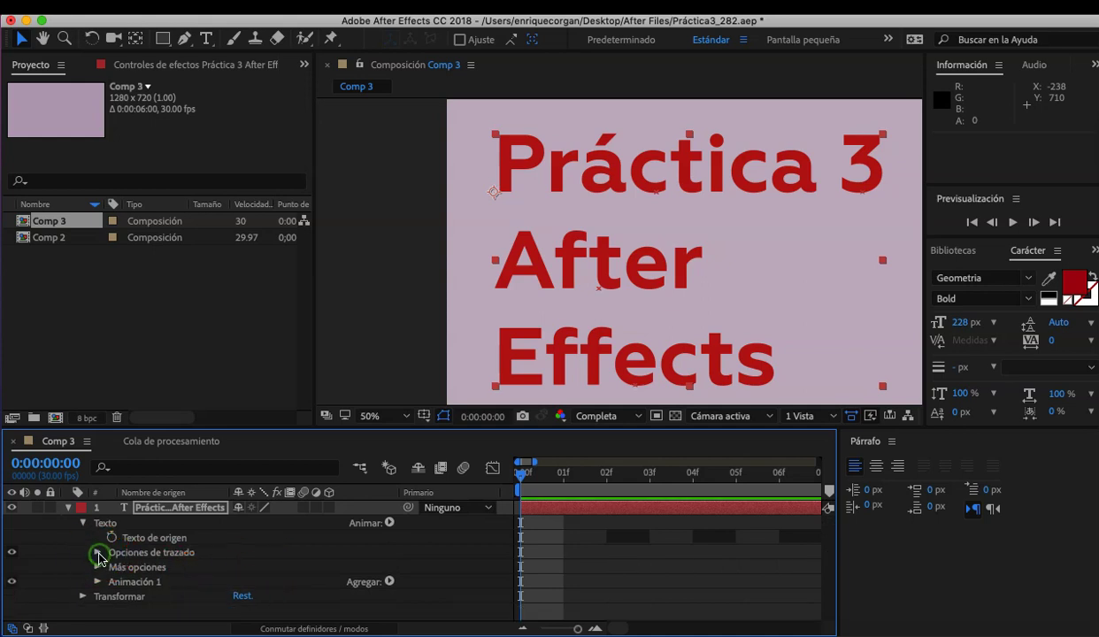
click(99, 568)
click(278, 571)
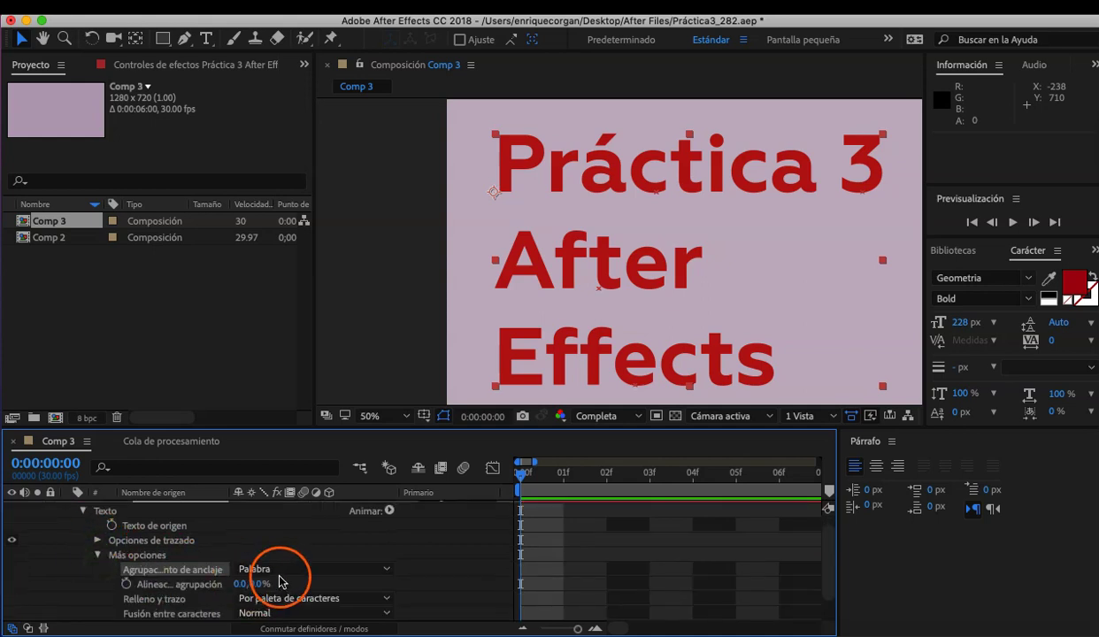
click(292, 587)
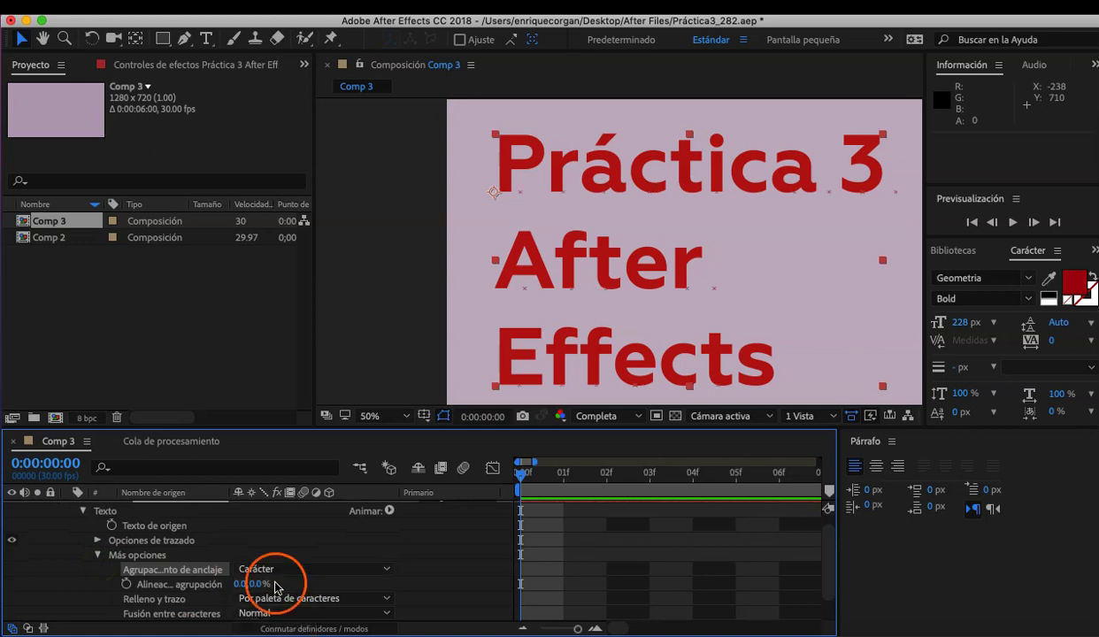
click(97, 555)
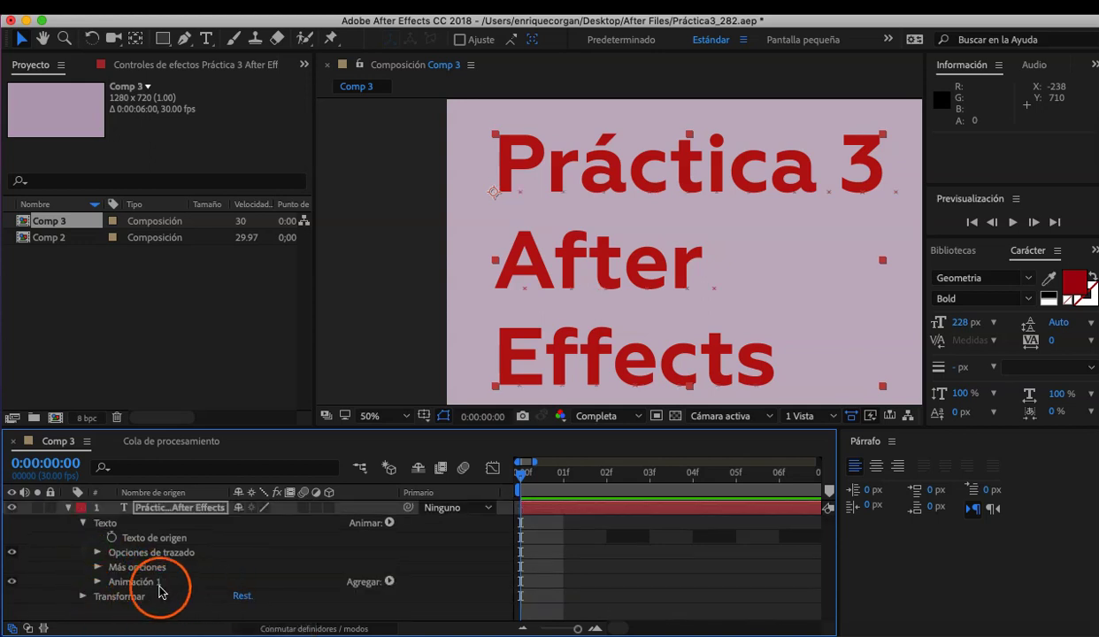
- Start keyframing the text animator's Rotación at 0:00:00:00 and extend the timeline's visible range to the full six seconds
click(98, 582)
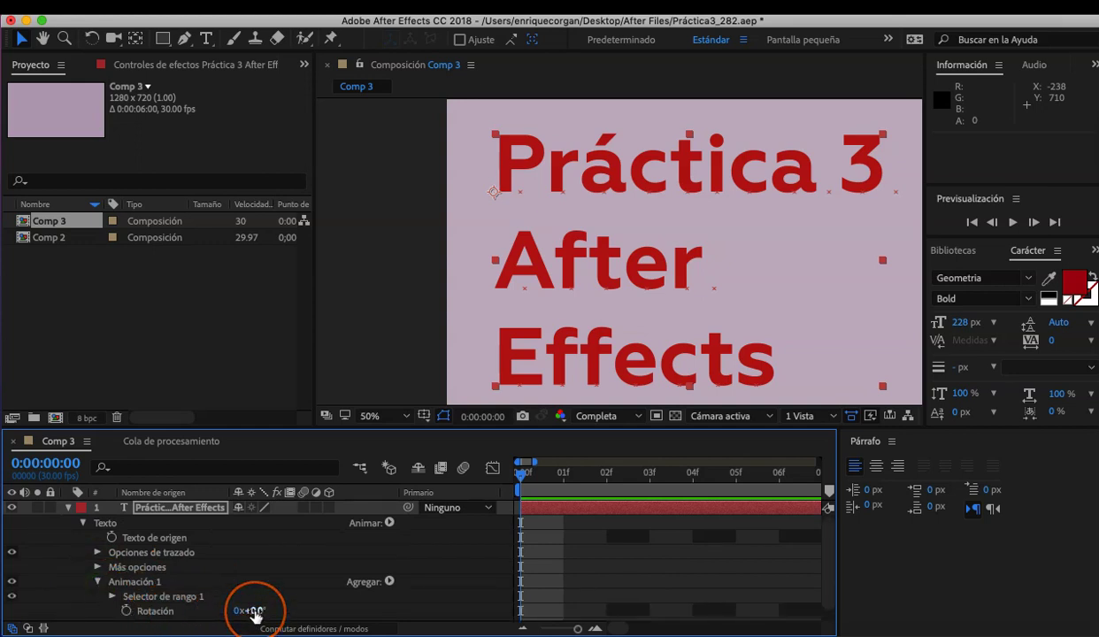
click(127, 611)
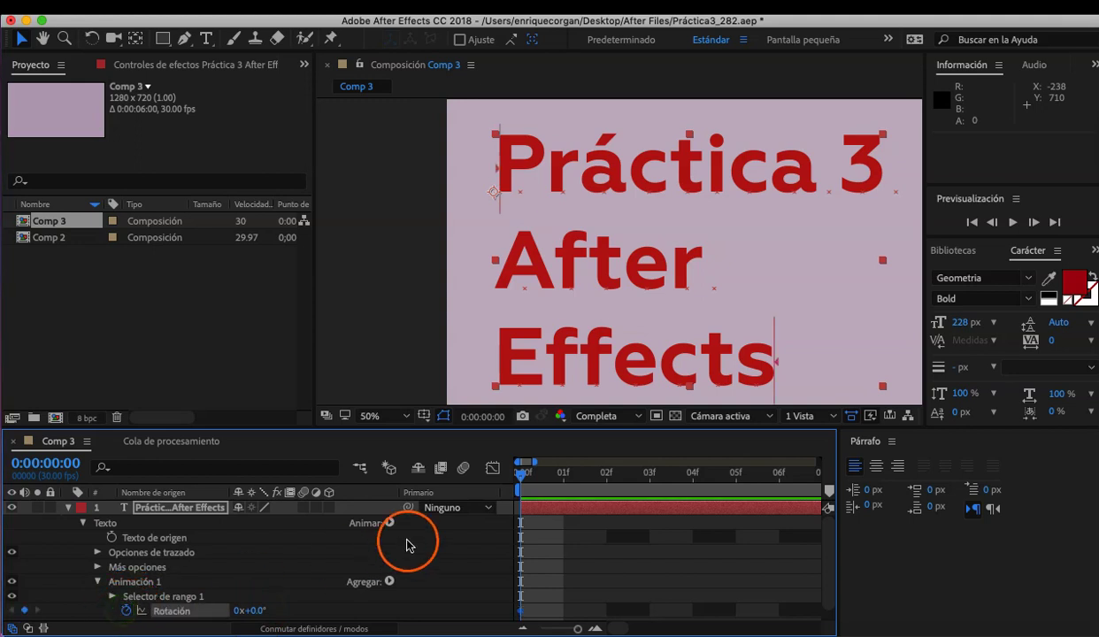
click(525, 476)
drag(525, 476, 623, 483)
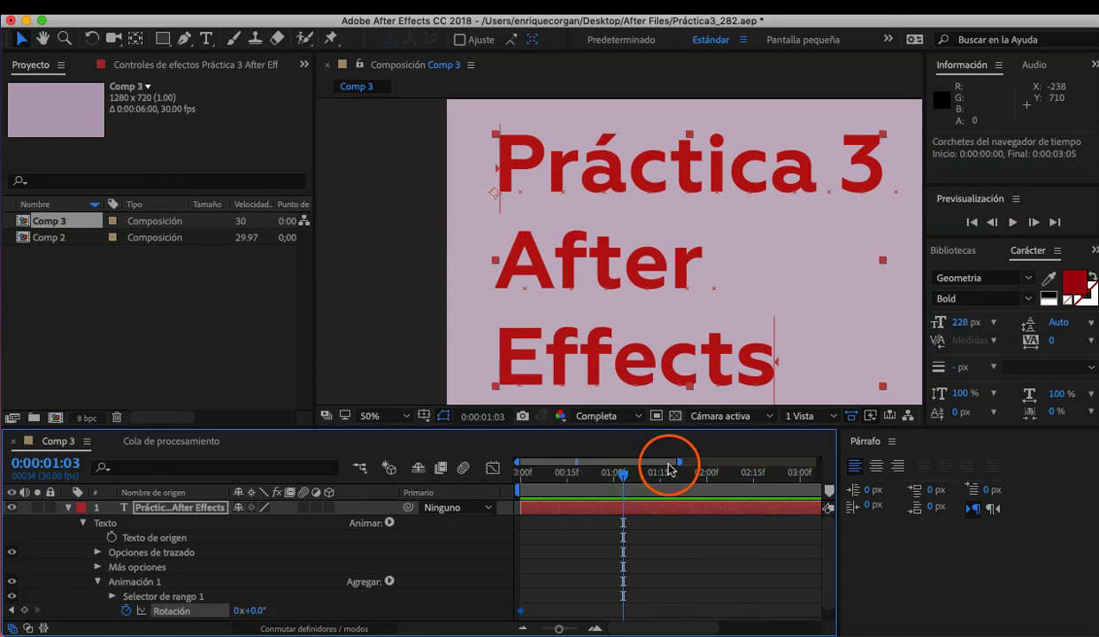
drag(680, 461, 832, 476)
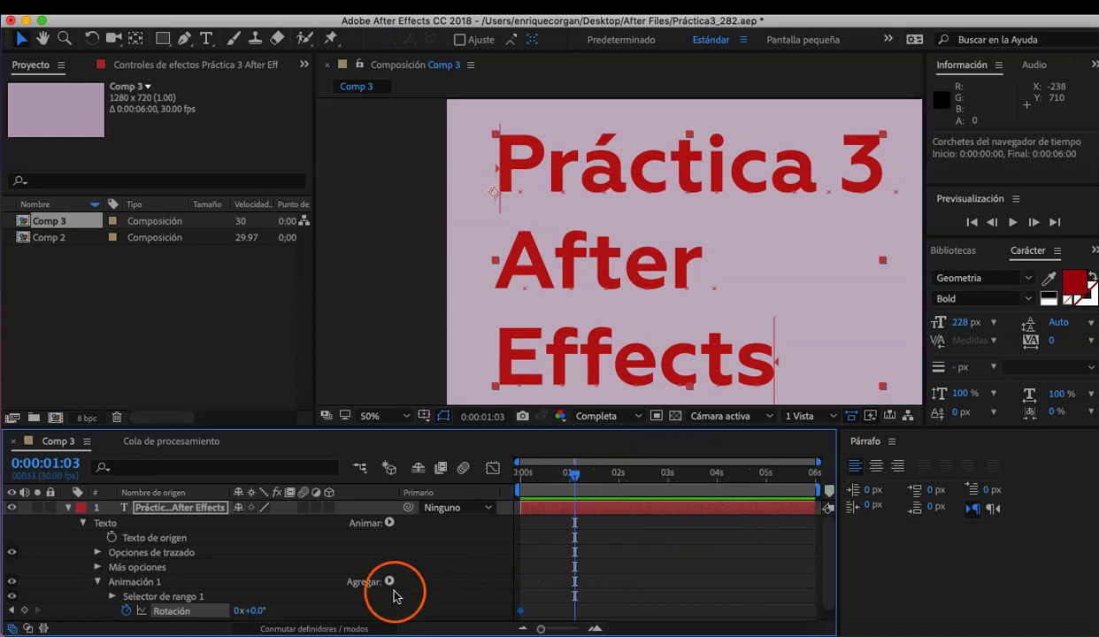
- Add a keyframe at 0:00:03:00 setting the text animator's Rotación to one full 360° turn (1x+0.0°)
drag(576, 475, 669, 476)
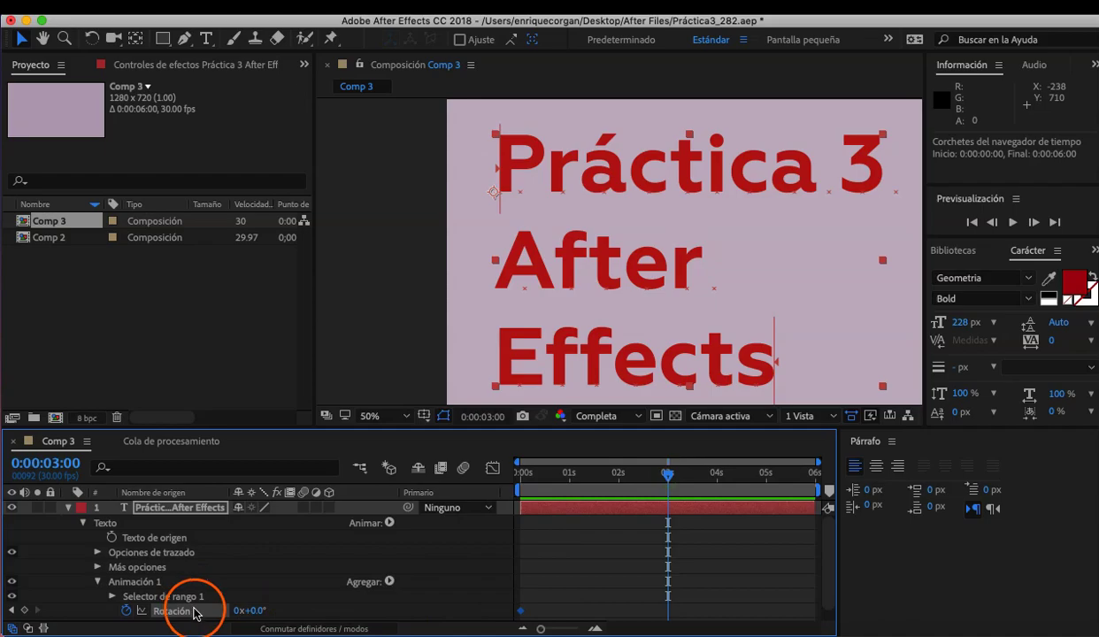
drag(265, 612, 399, 625)
drag(246, 610, 263, 612)
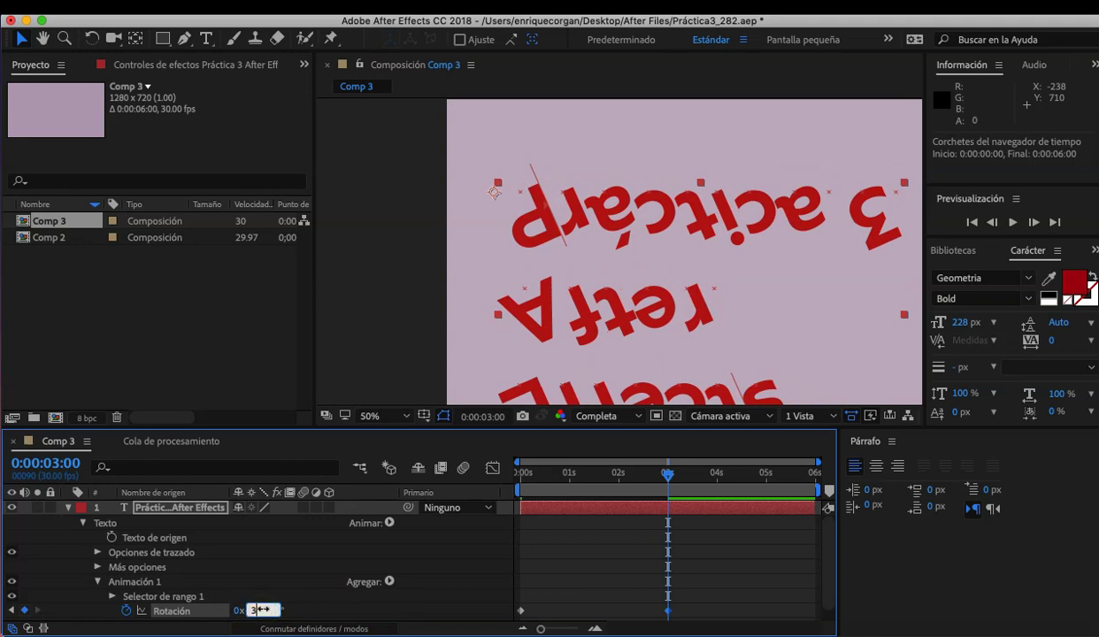
text(360)
key(Return)
drag(263, 609, 273, 613)
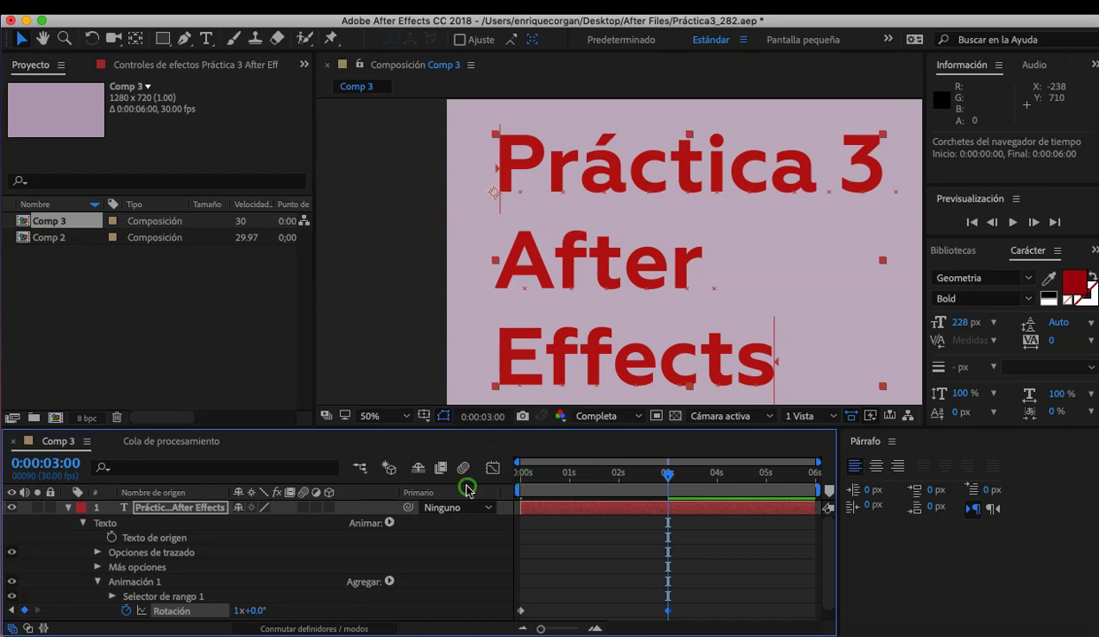
- Preview the character rotation animation from the start of the composition
key(Home)
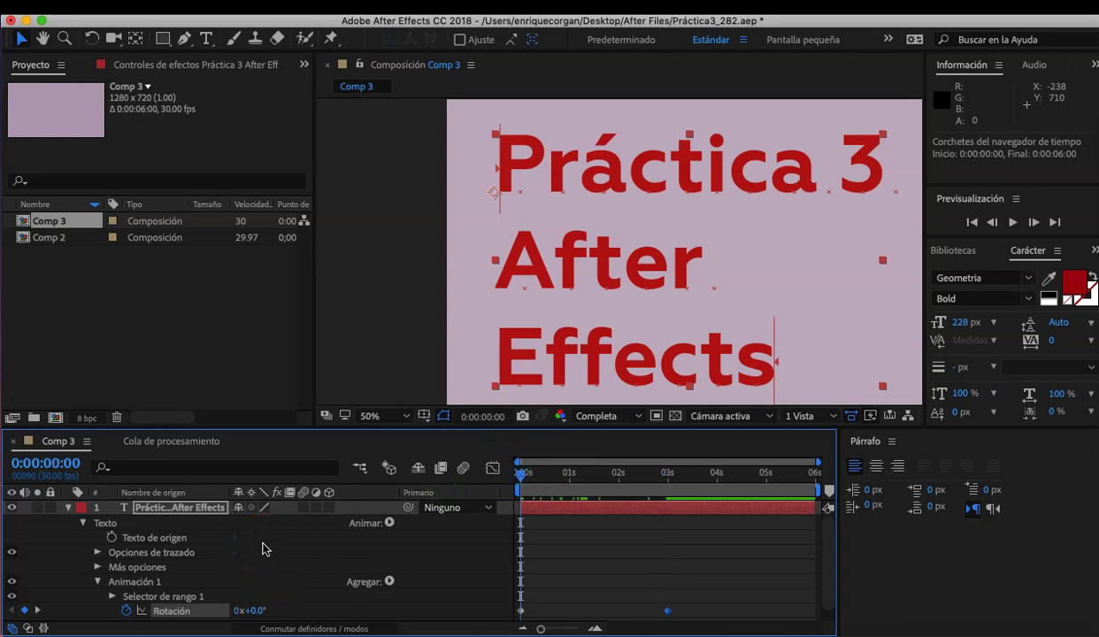
key(space)
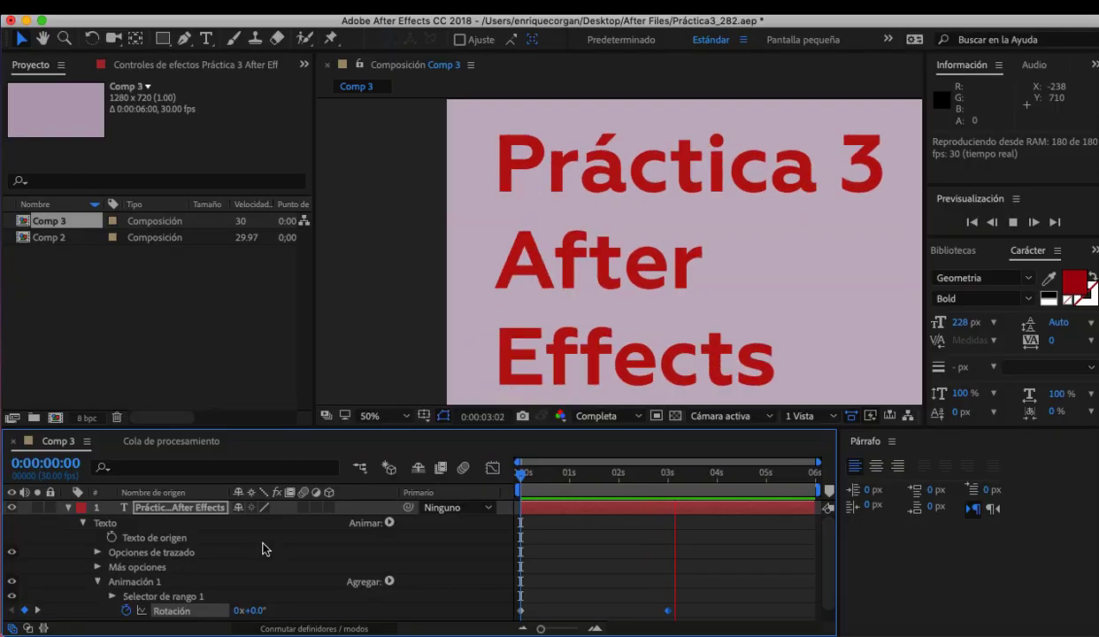
click(639, 478)
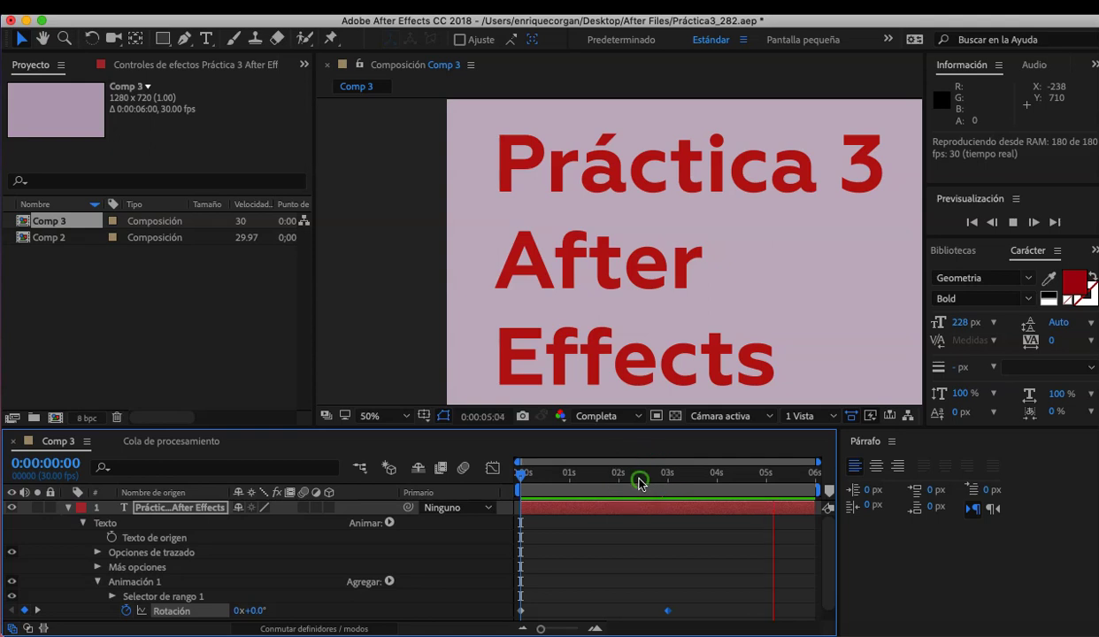
- Move the final Rotación keyframe to 0:00:05:00 and preview the slower animation from the start
drag(641, 478, 493, 473)
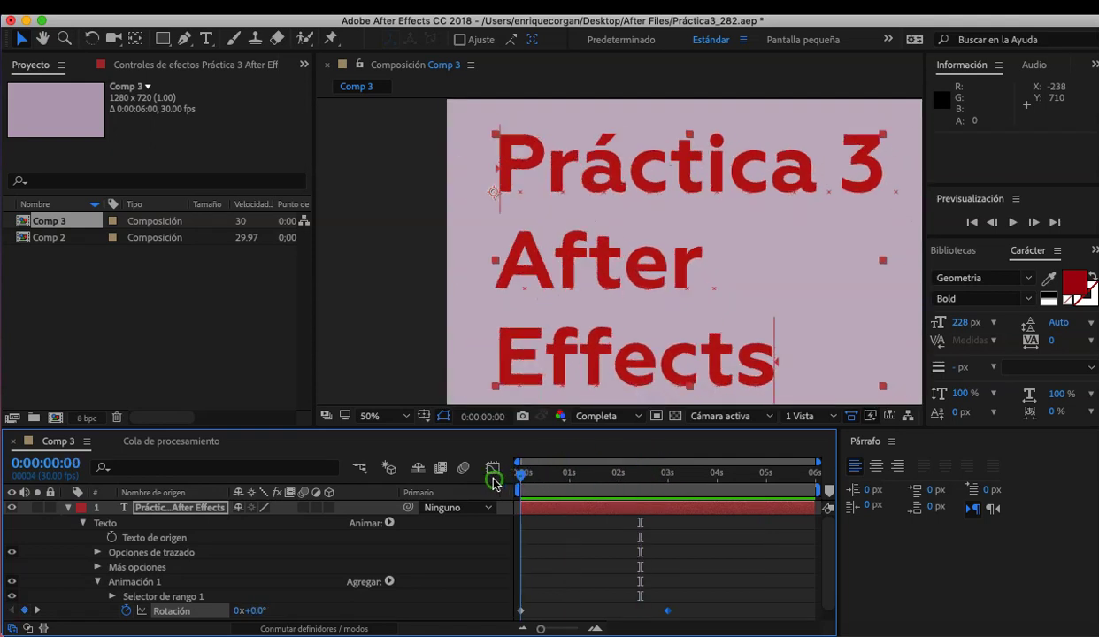
drag(668, 611, 698, 612)
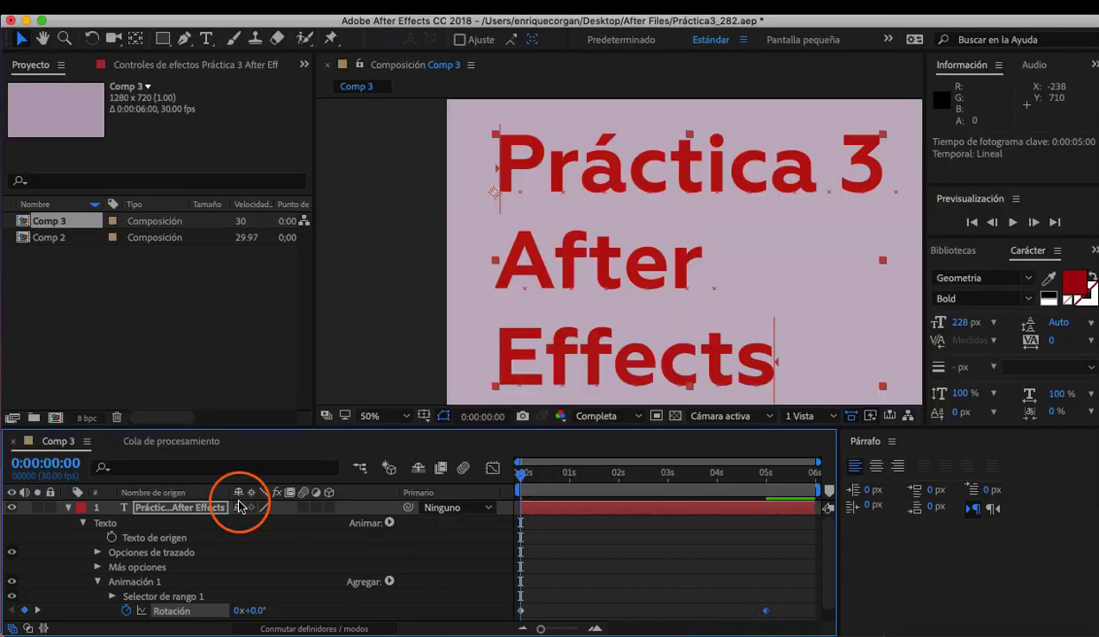
key(space)
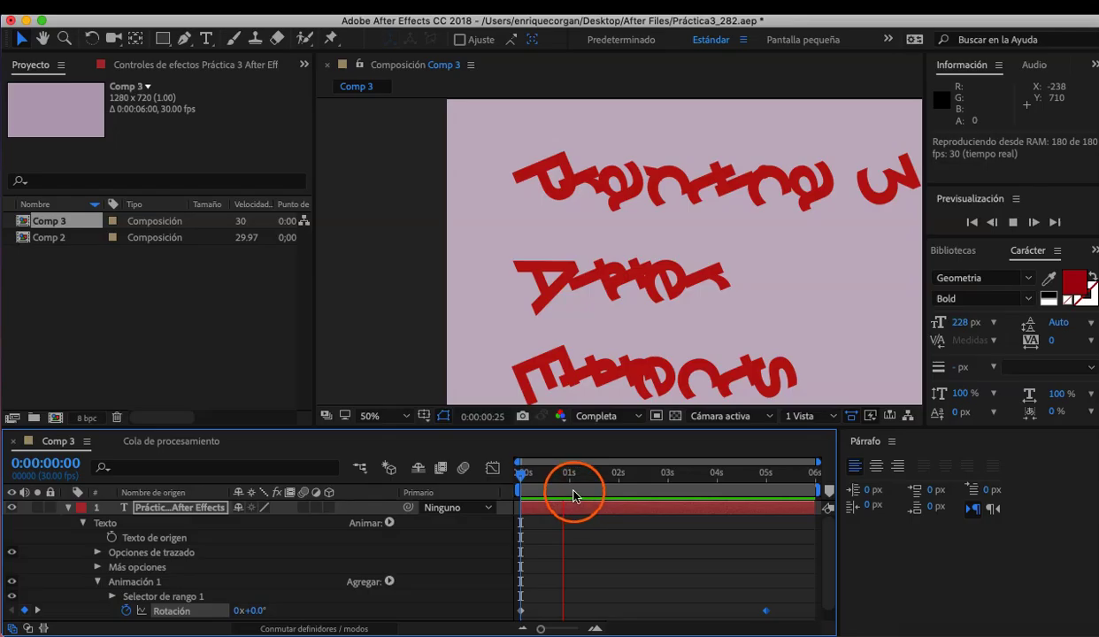
- Return the playhead to 0:00:00:00 and set Inicio of Animación 1's Selector de rango 1 to 25%
click(573, 496)
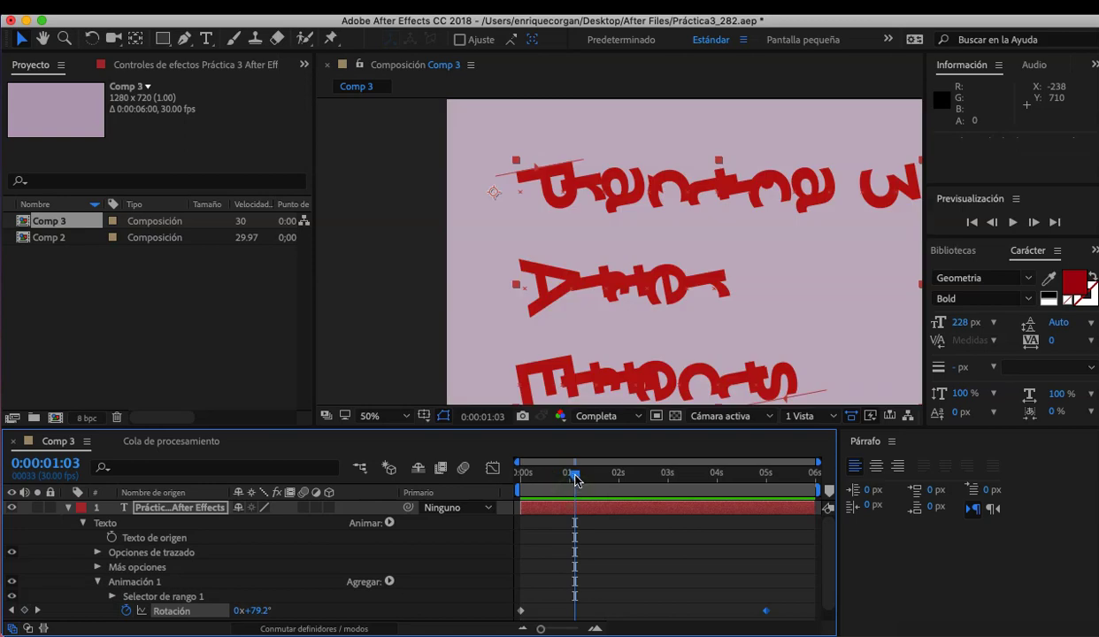
drag(575, 480, 478, 469)
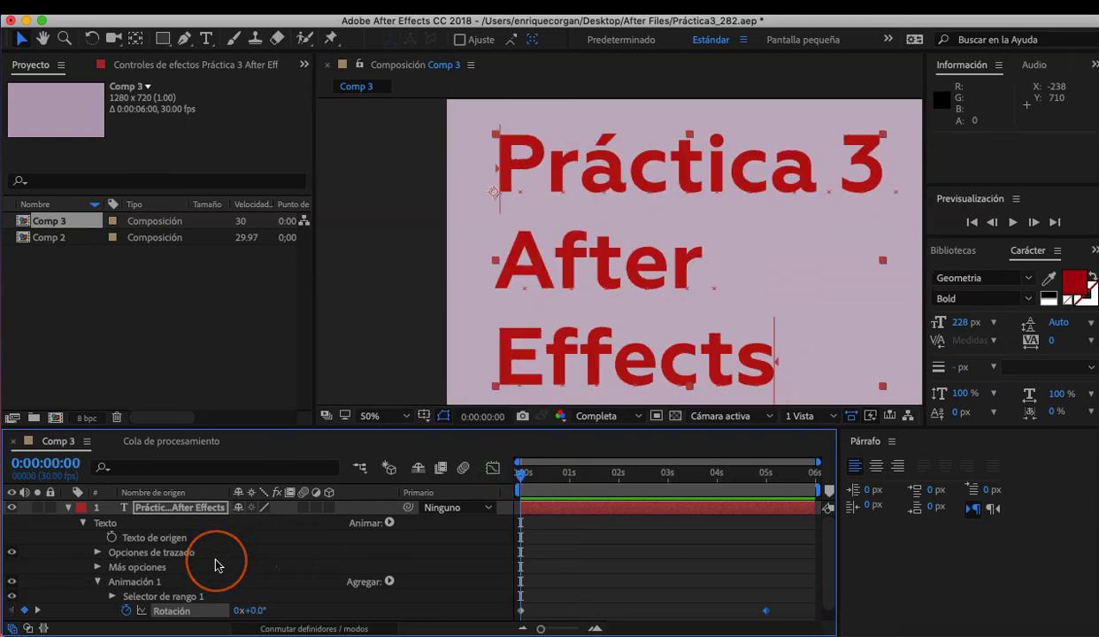
click(98, 582)
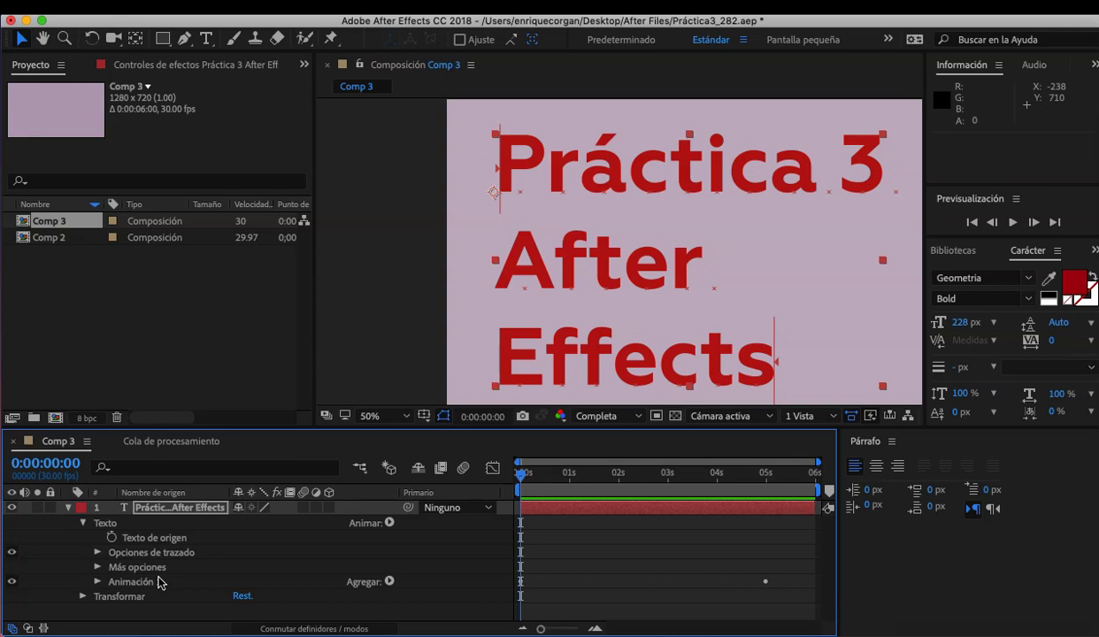
click(97, 582)
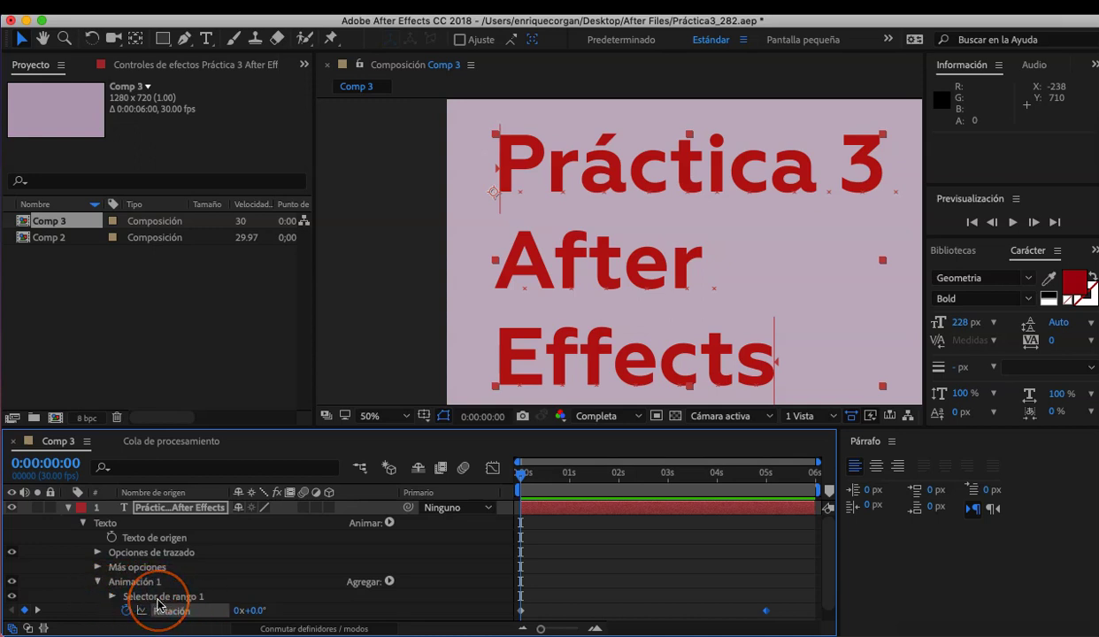
click(112, 597)
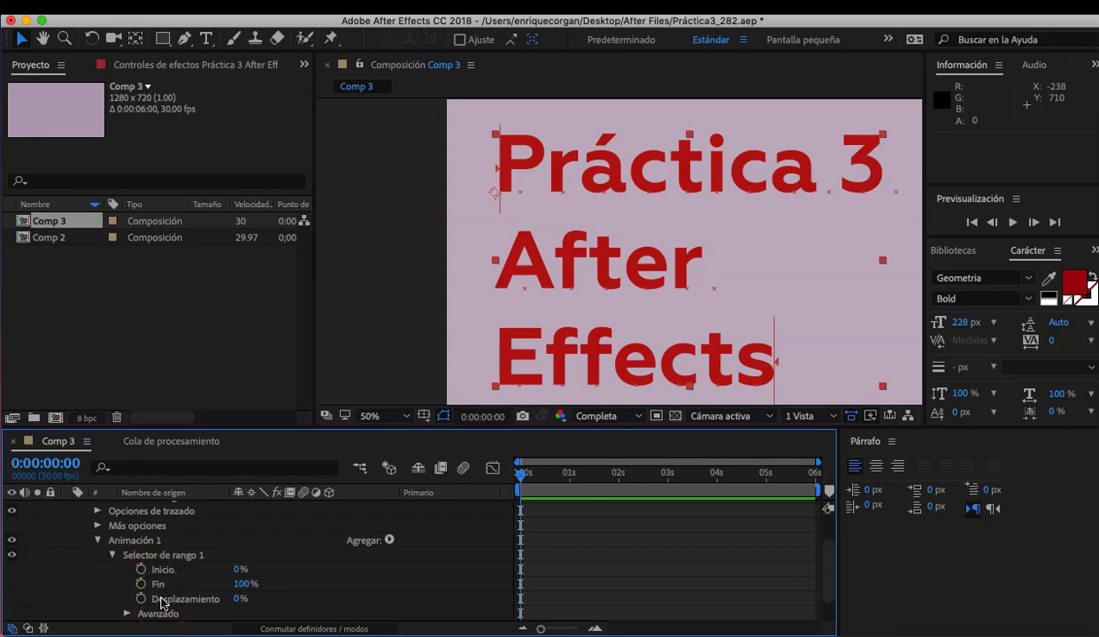
click(239, 571)
drag(240, 571, 263, 572)
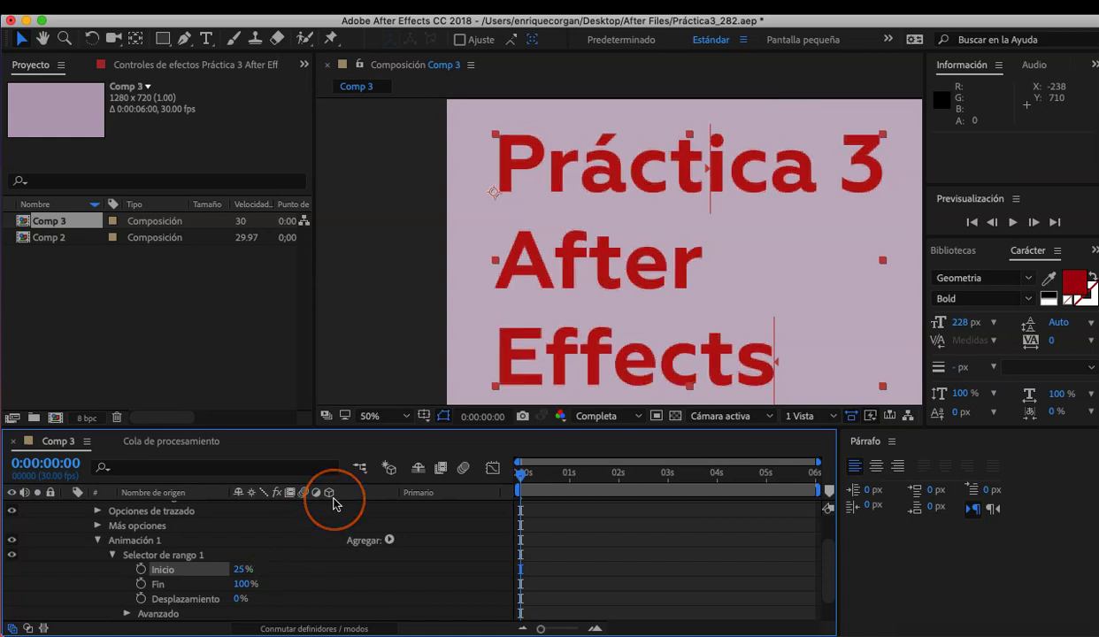
click(428, 382)
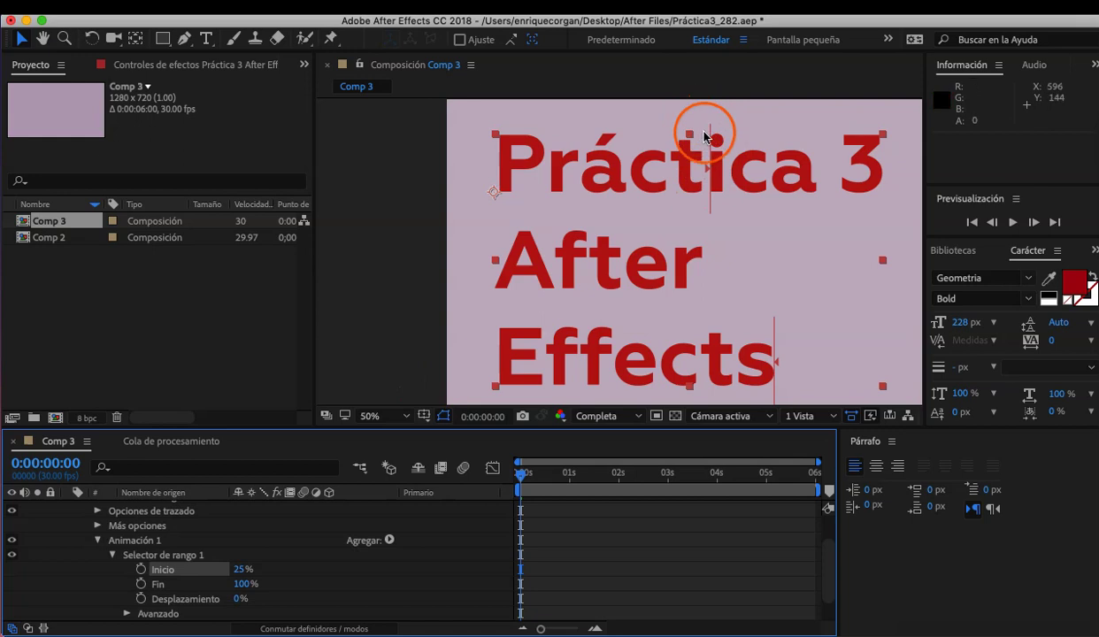
mouse_move(255, 569)
mouse_down()
mouse_move(208, 573)
mouse_move(264, 574)
mouse_up()
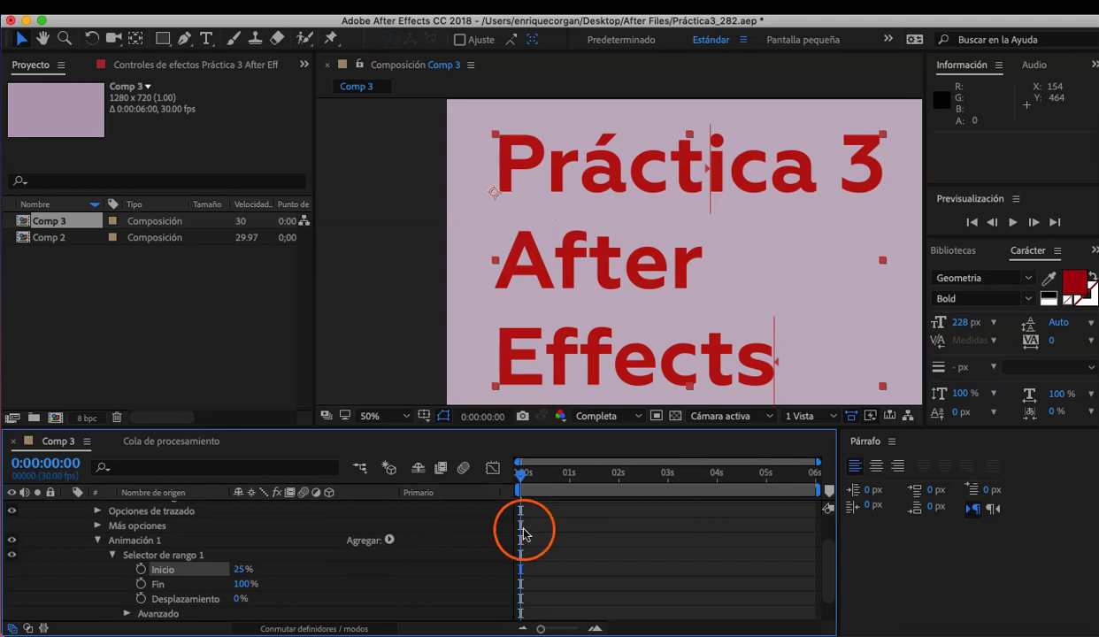
- Preview the rotation with the shortened character range, then return the playhead to the start of the composition
key(space)
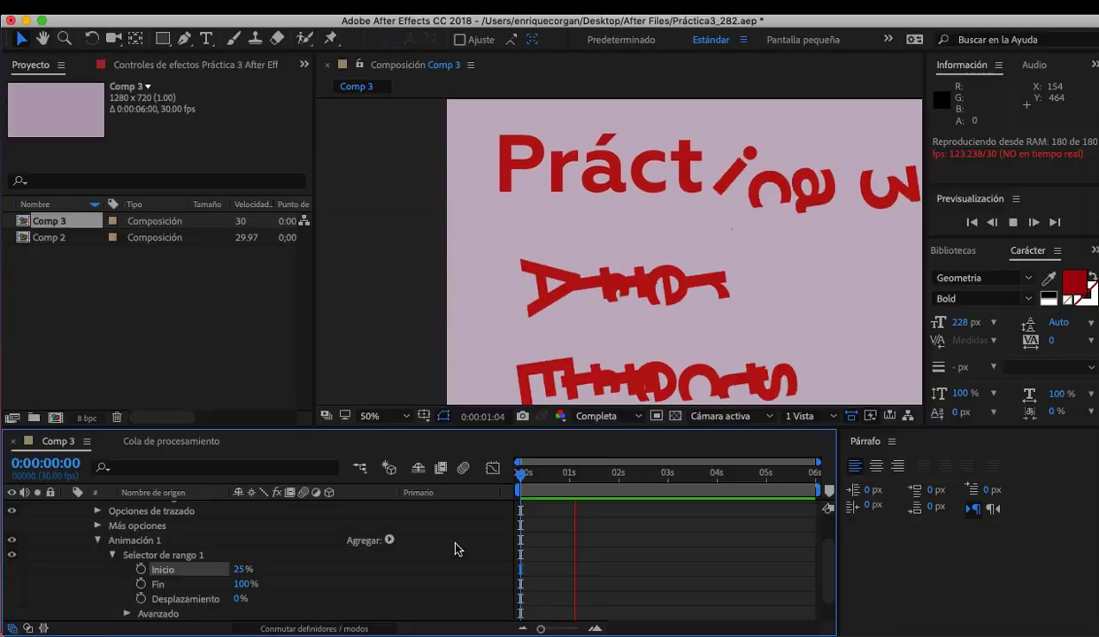
click(531, 476)
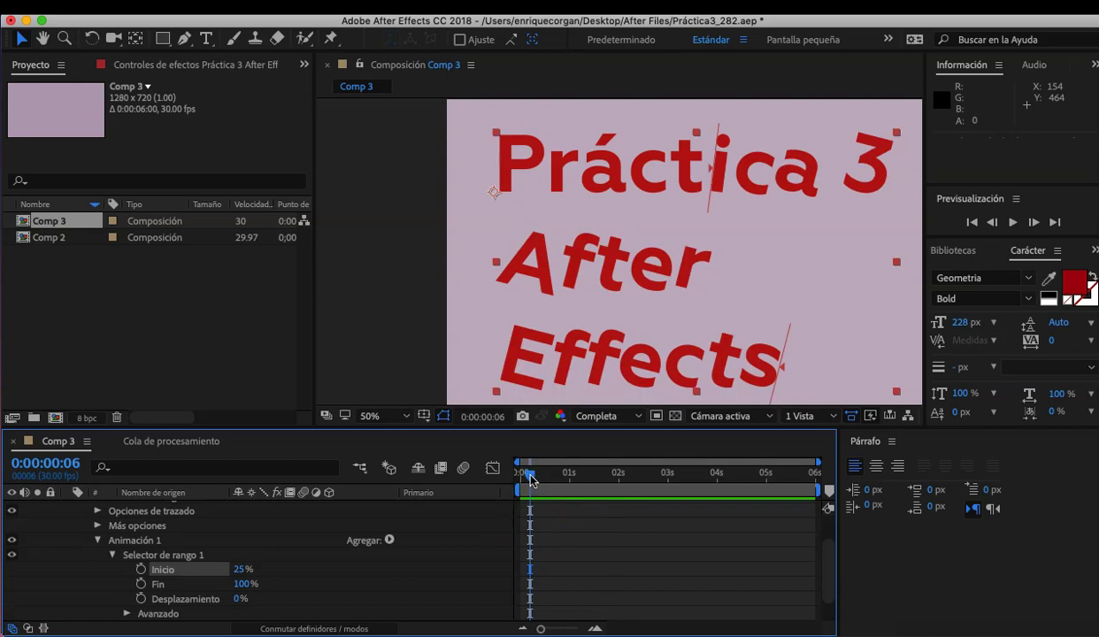
drag(531, 478, 491, 474)
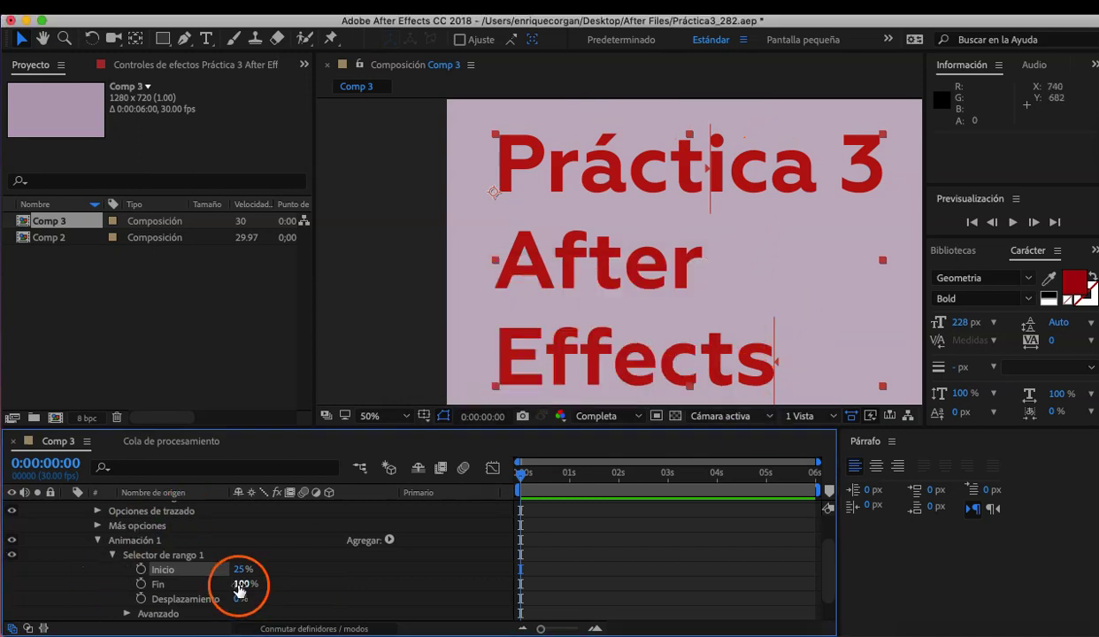
- Set Fin of Selector de rango 1 to 75%, preview the animation and return to the start
drag(244, 588, 221, 584)
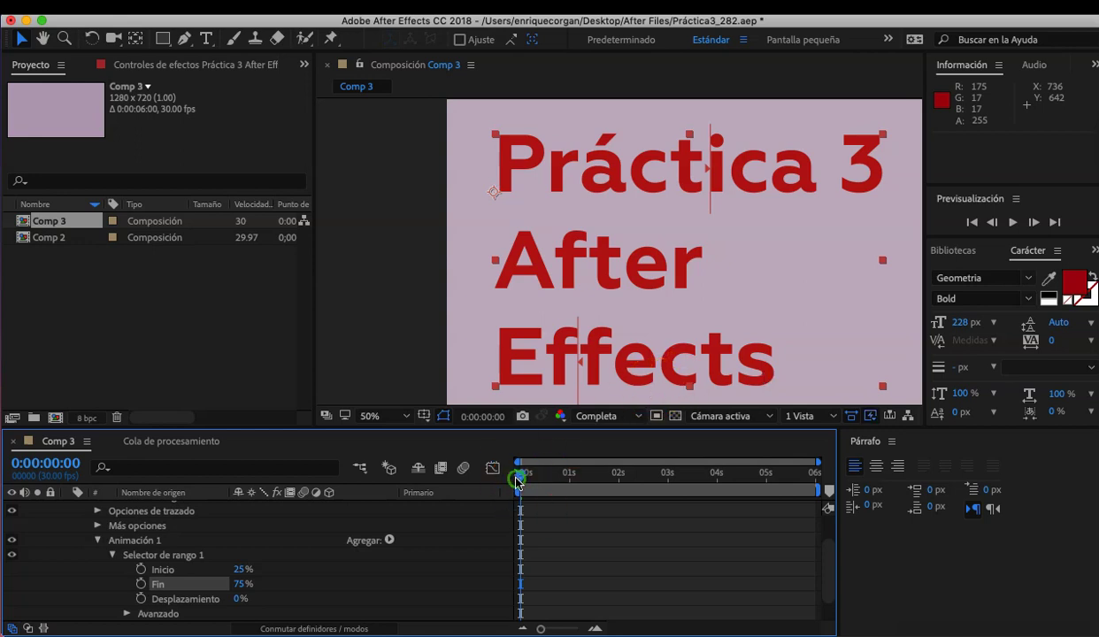
click(433, 576)
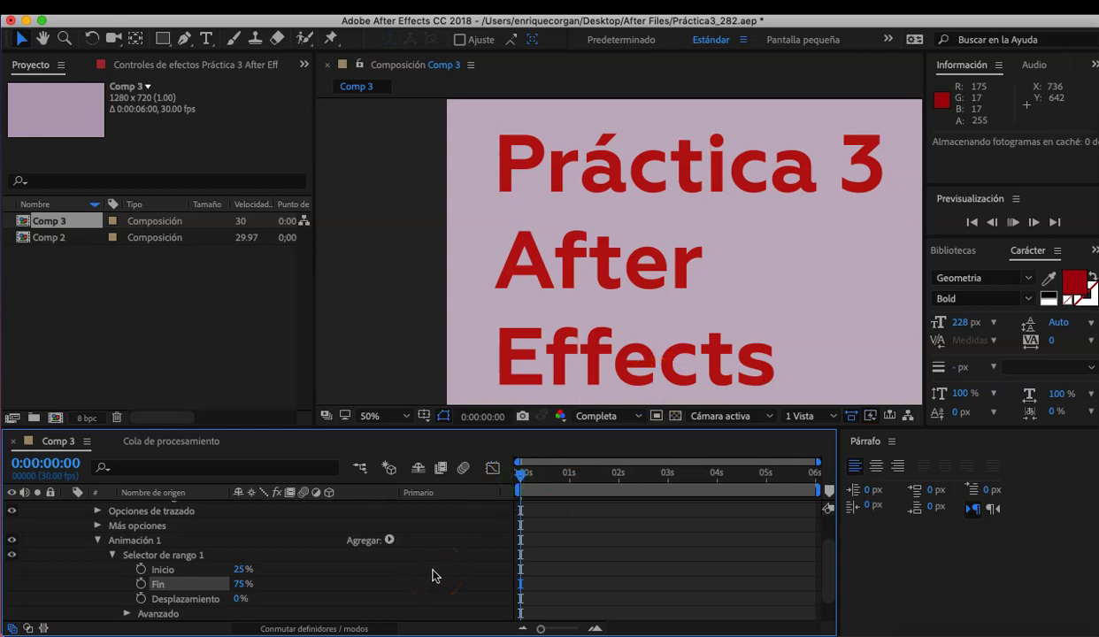
key(space)
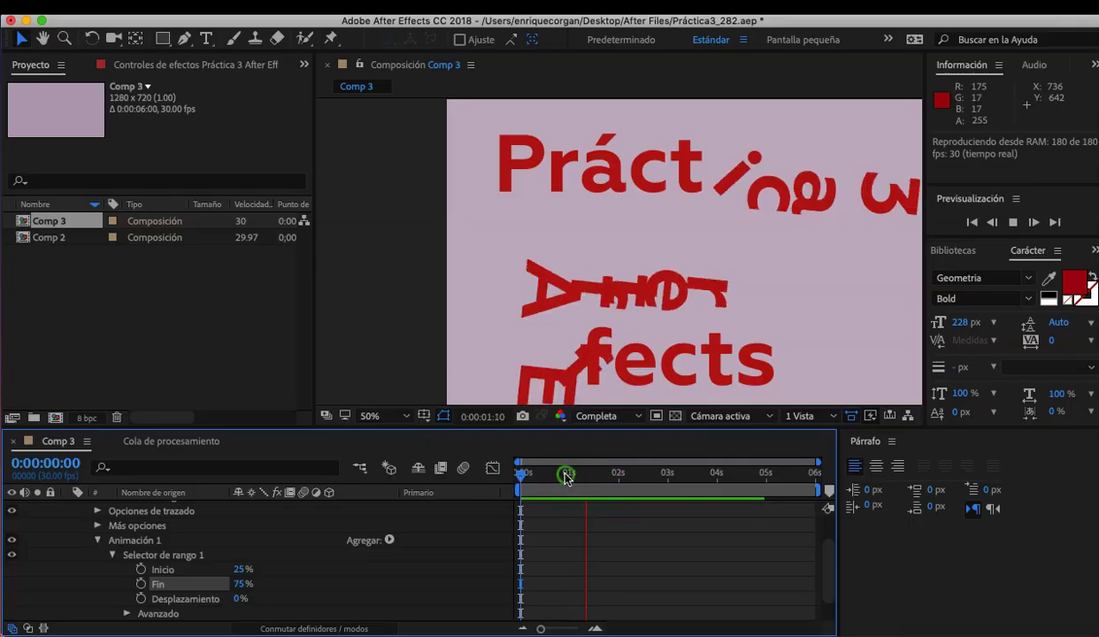
drag(567, 476, 517, 475)
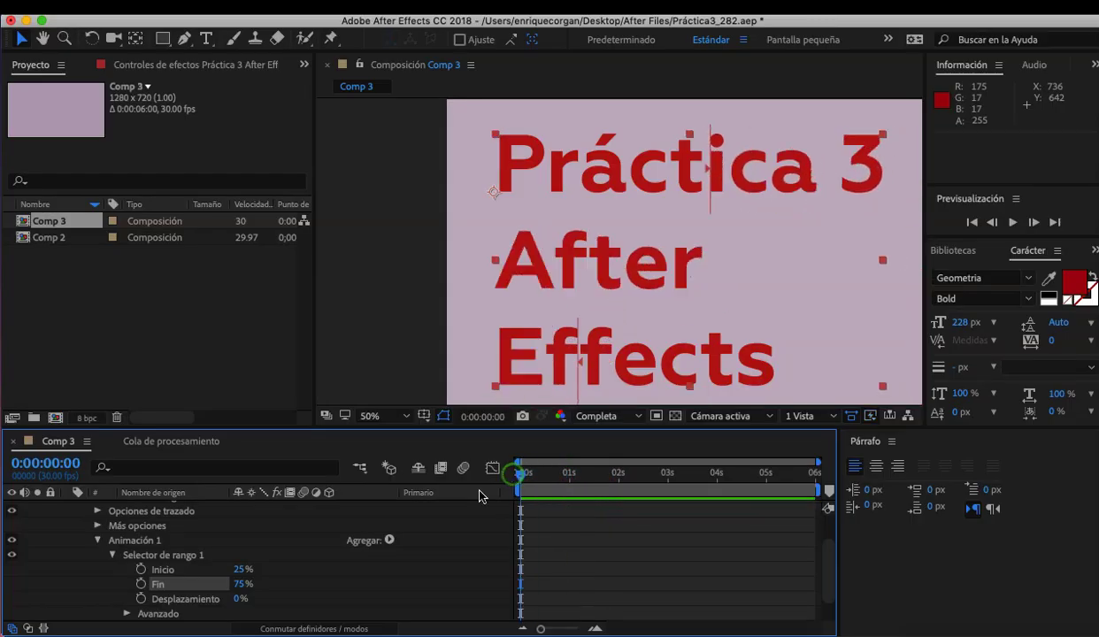
- Change the text layer's anchor point grouping under Más opciones to Palabra
click(112, 555)
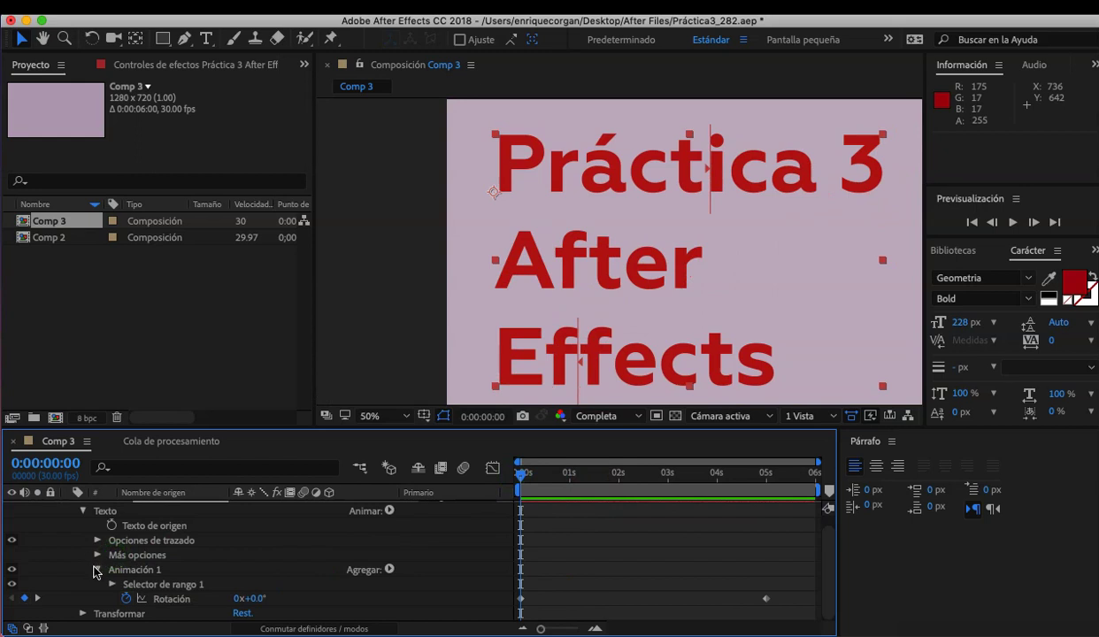
click(98, 571)
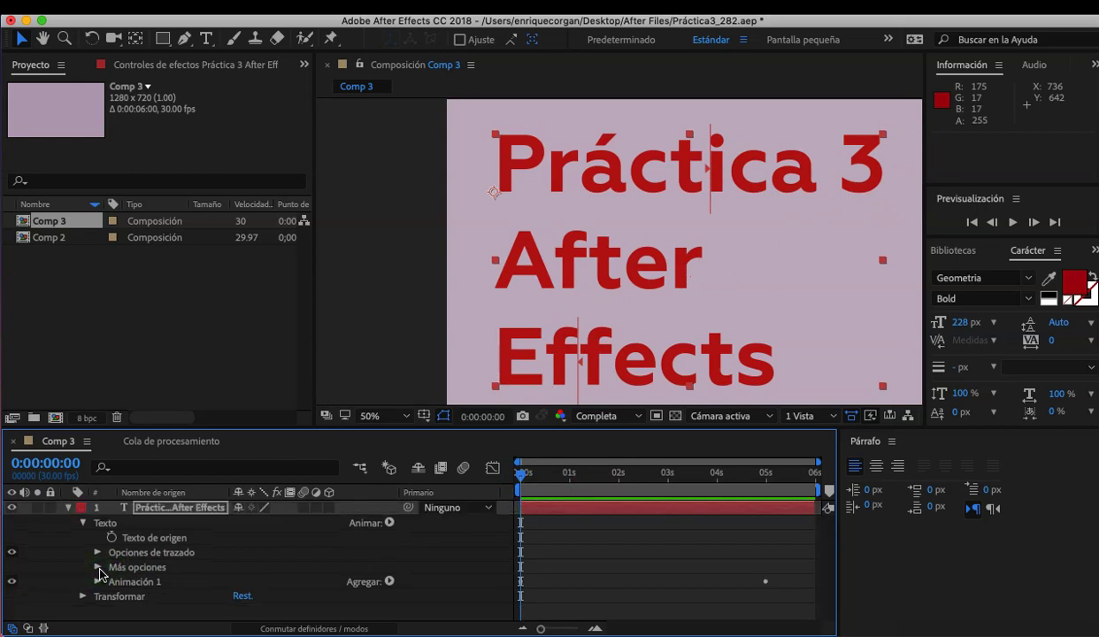
click(98, 569)
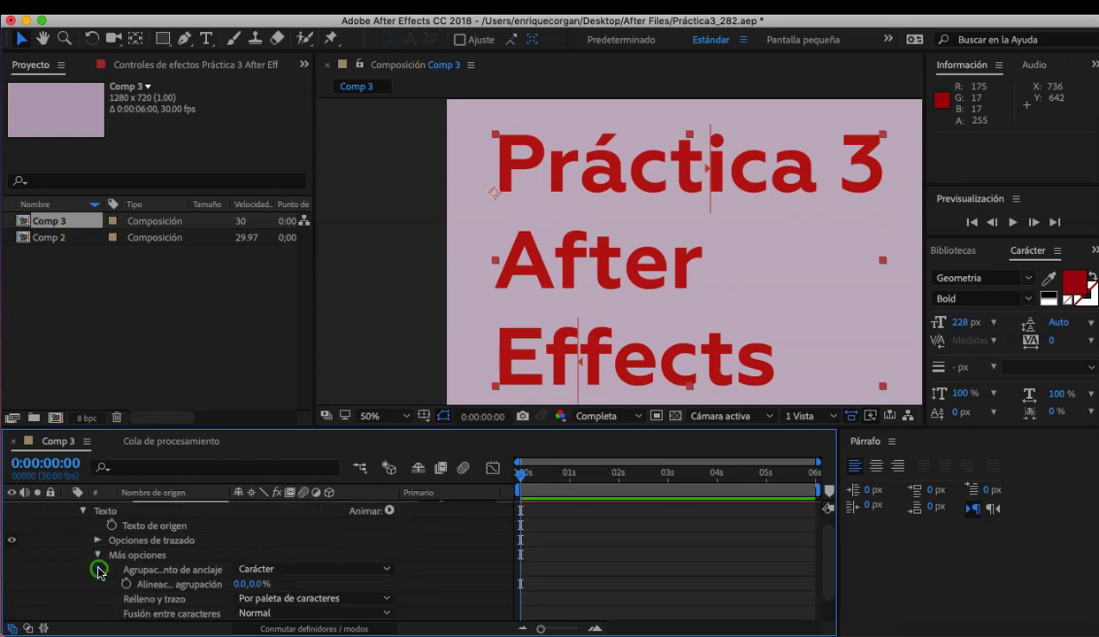
click(391, 576)
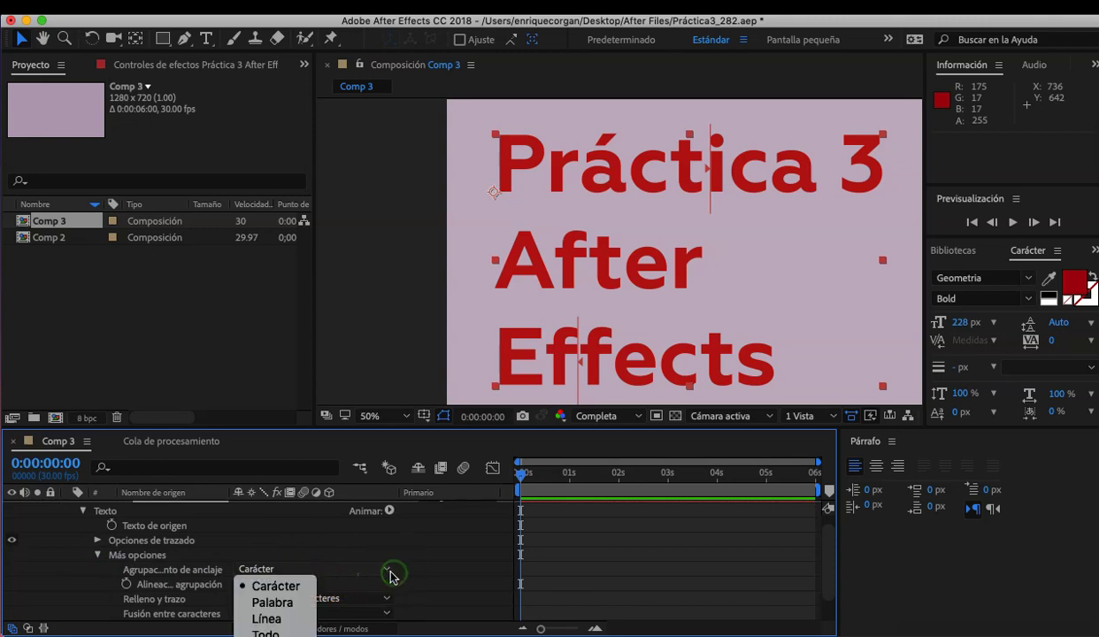
click(296, 610)
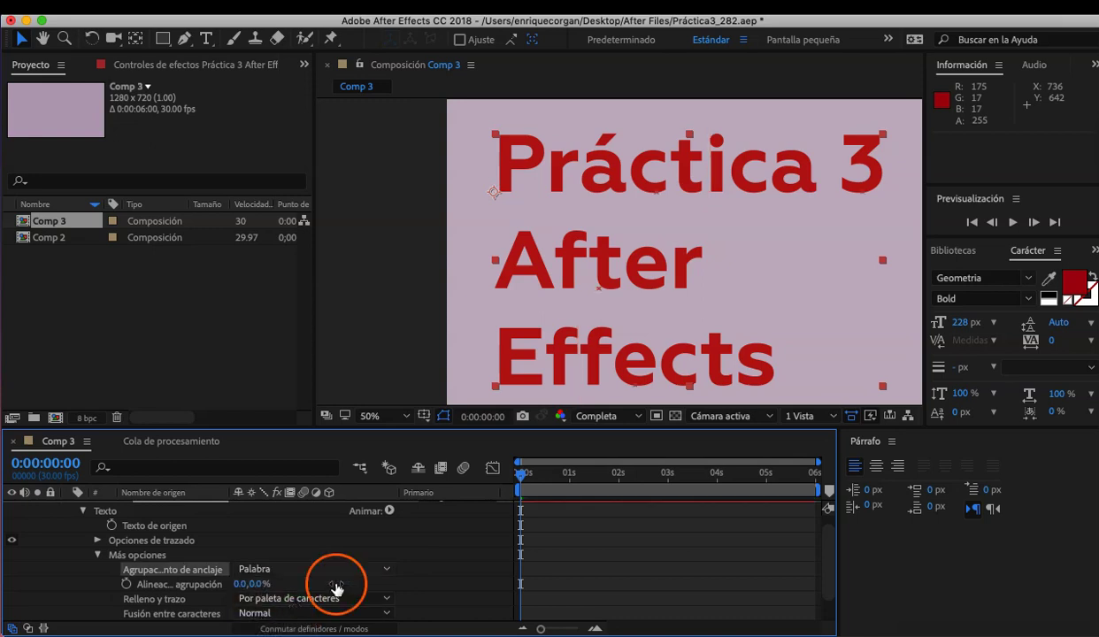
- Preview the word-based rotation from the start of Comp 3 and save the project
key(space)
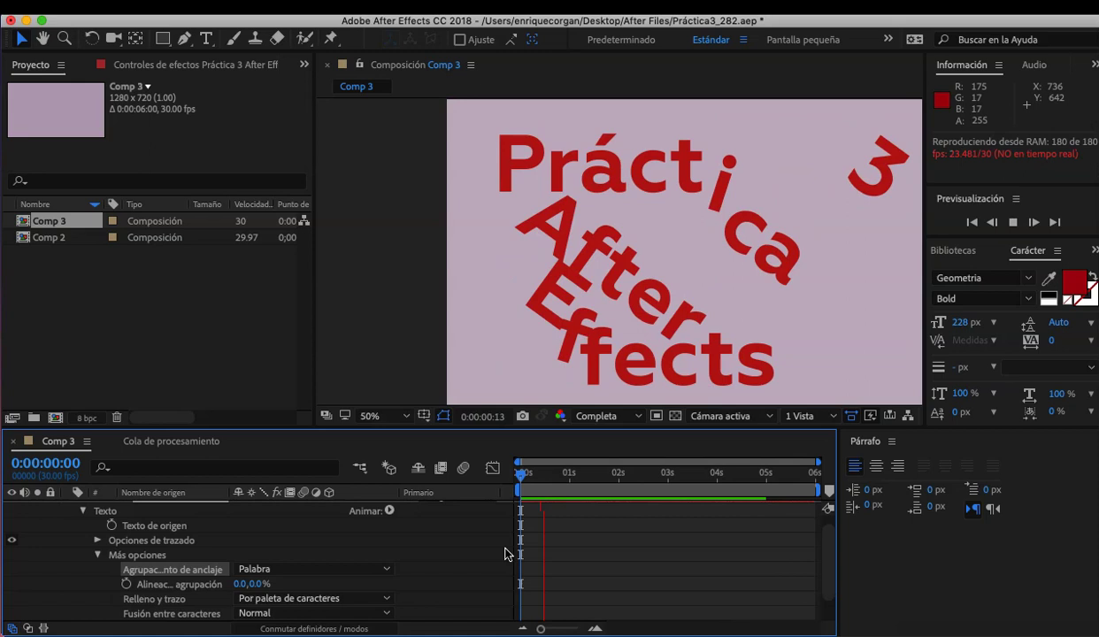
click(573, 478)
click(428, 542)
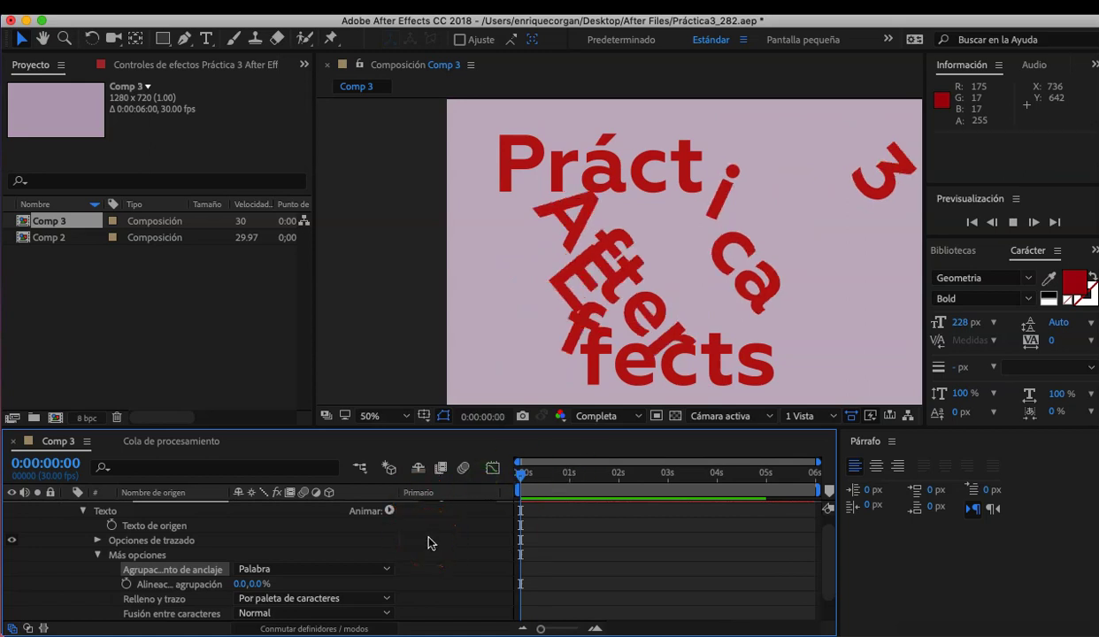
click(428, 542)
key(super+s)
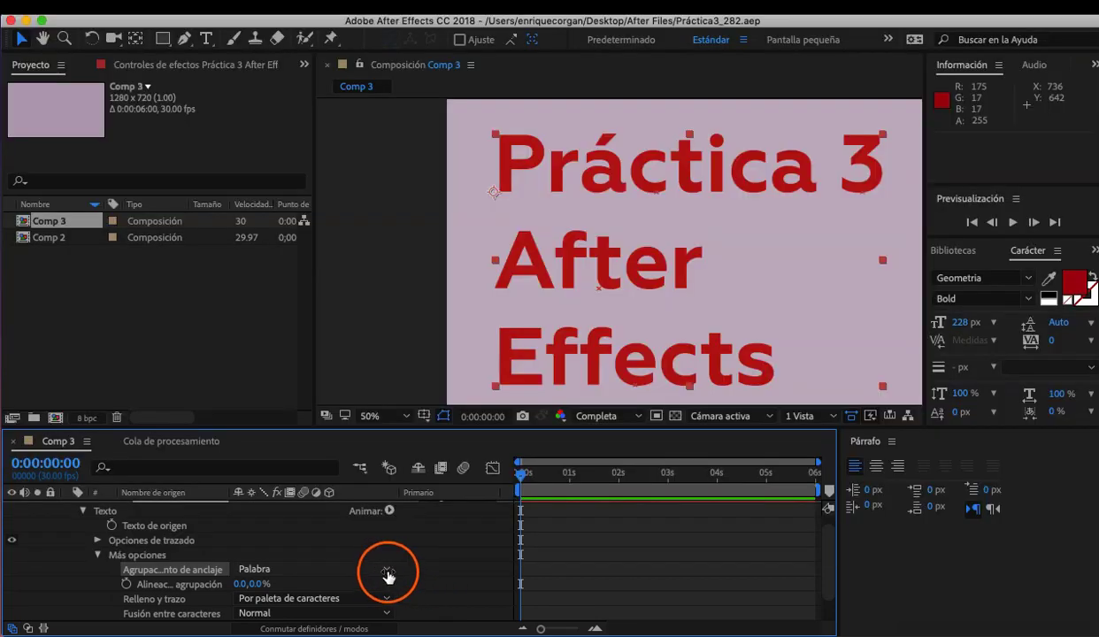
- Change the text's anchor point grouping to Línea, preview the rotation and return the playhead to 0:00:00:00
click(387, 573)
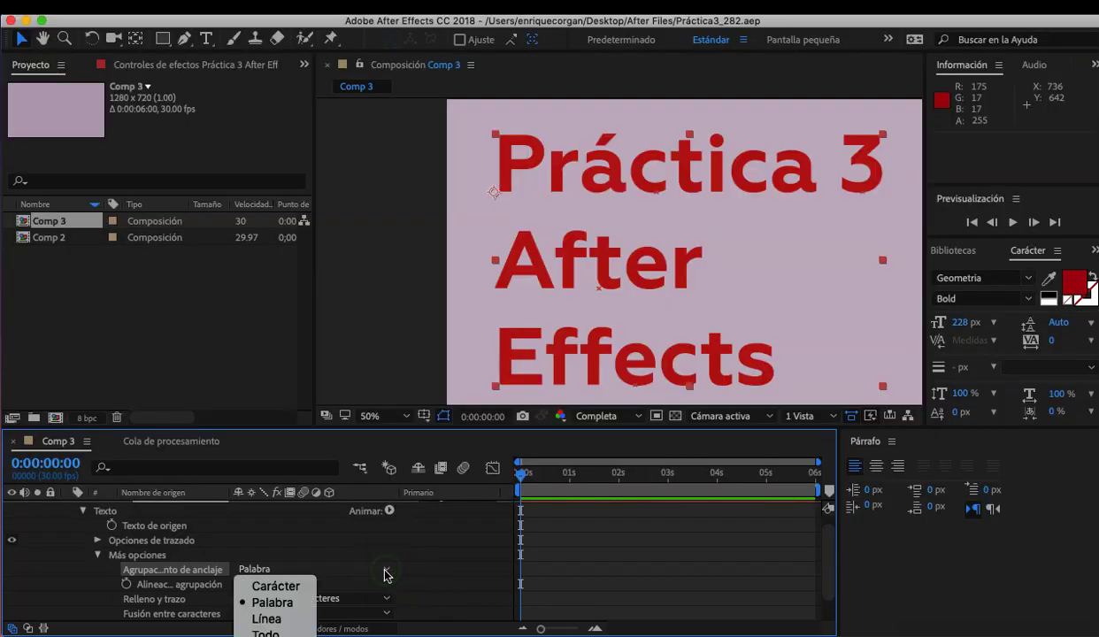
click(269, 620)
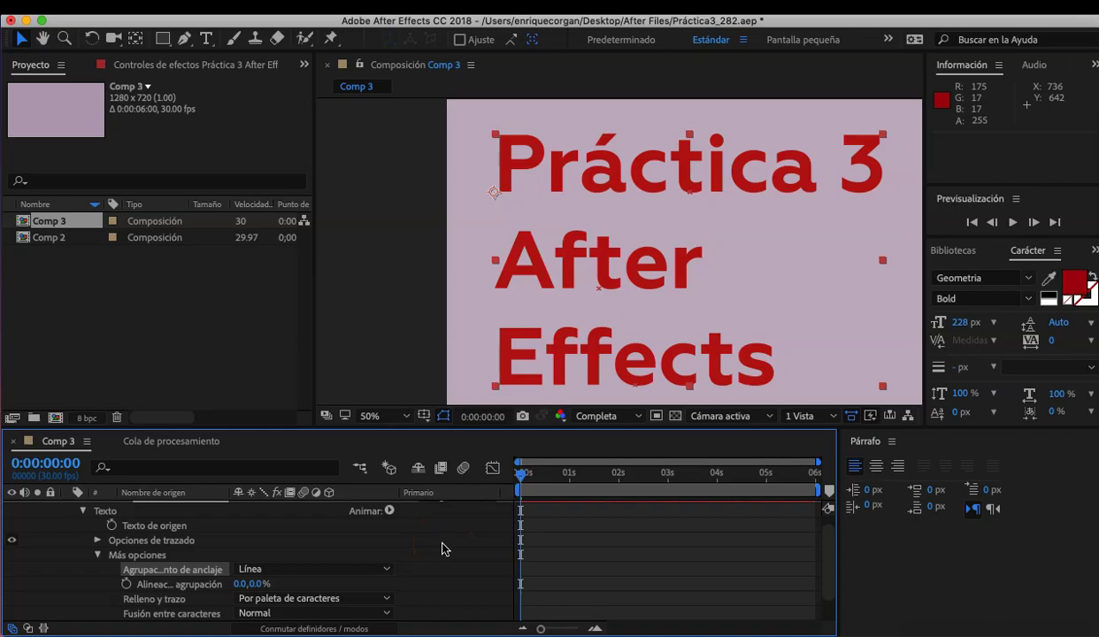
key(space)
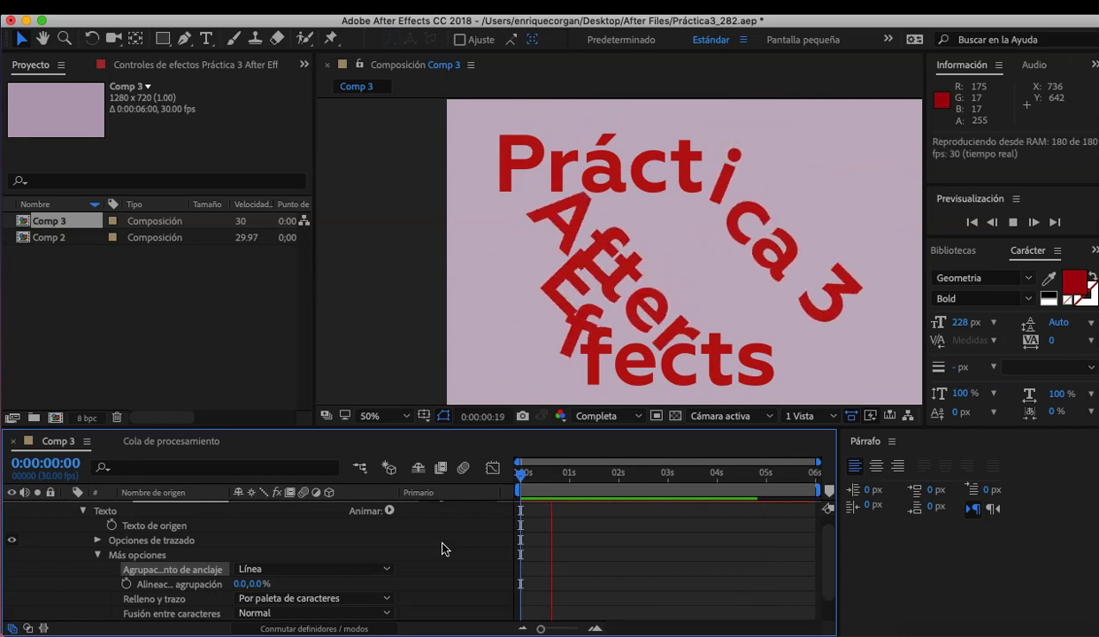
click(443, 548)
click(654, 183)
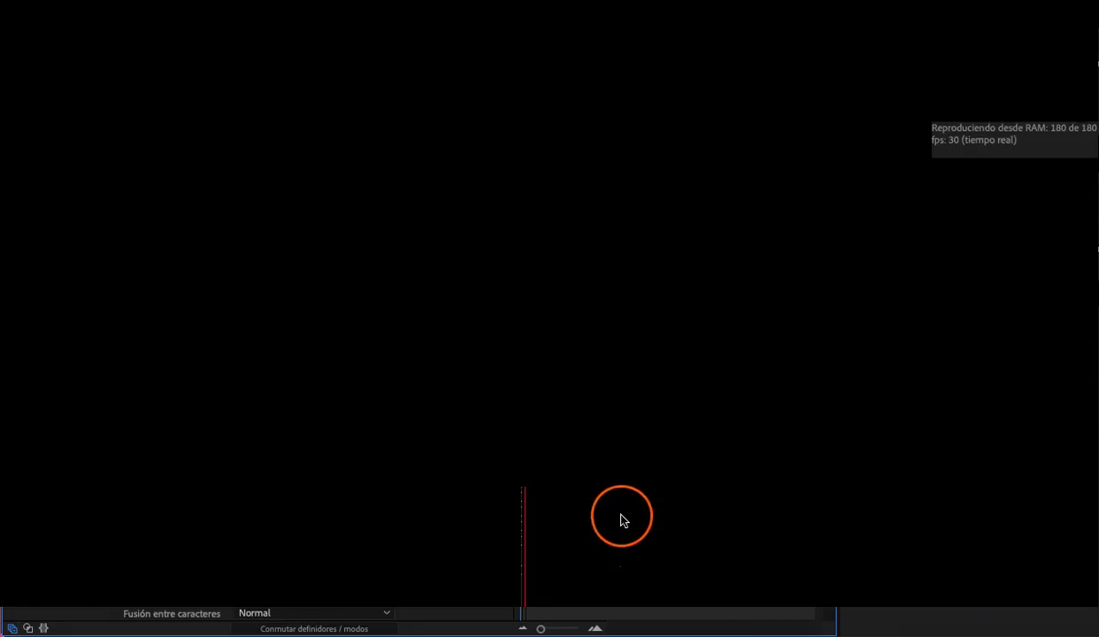
click(601, 478)
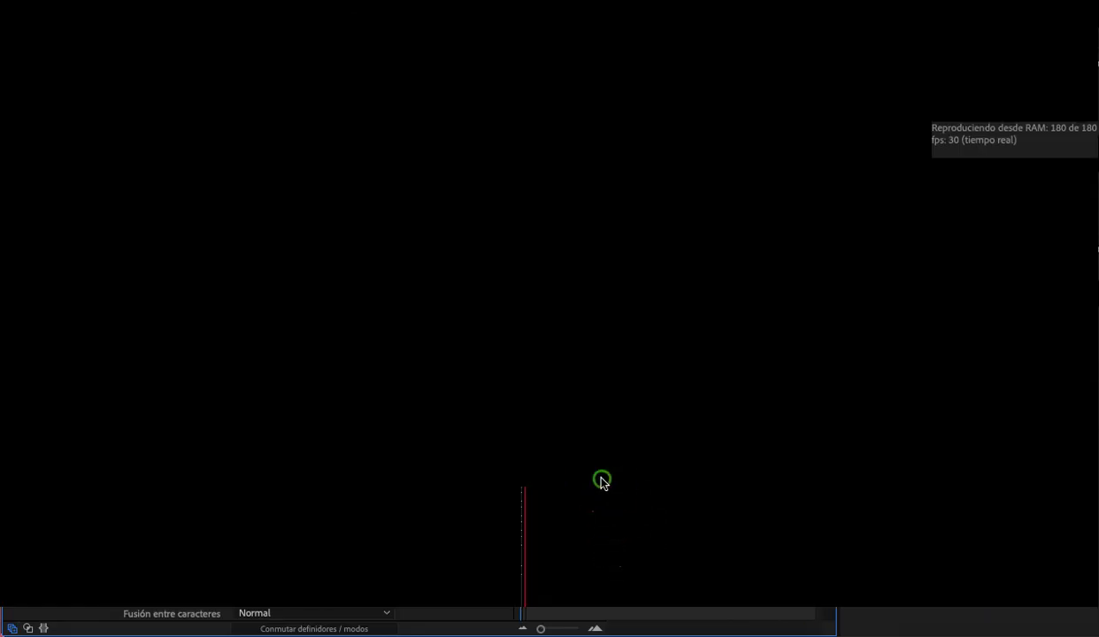
drag(577, 478, 514, 479)
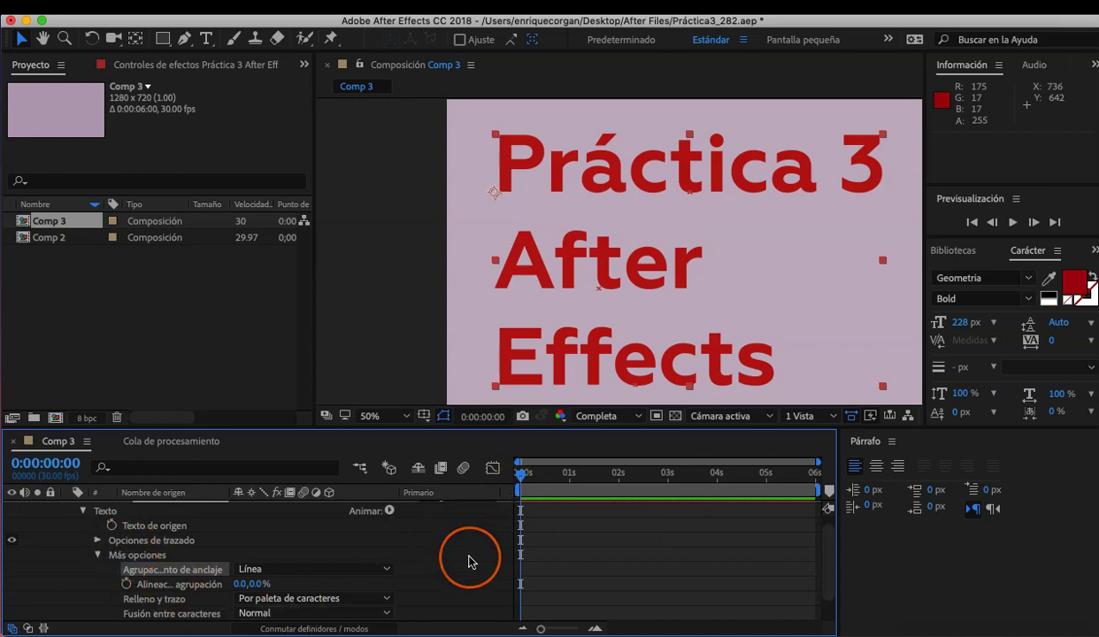
- Set Inicio of Animación 1's Selector de rango 1 to 12%, preview the result and return to the start
click(97, 555)
click(98, 583)
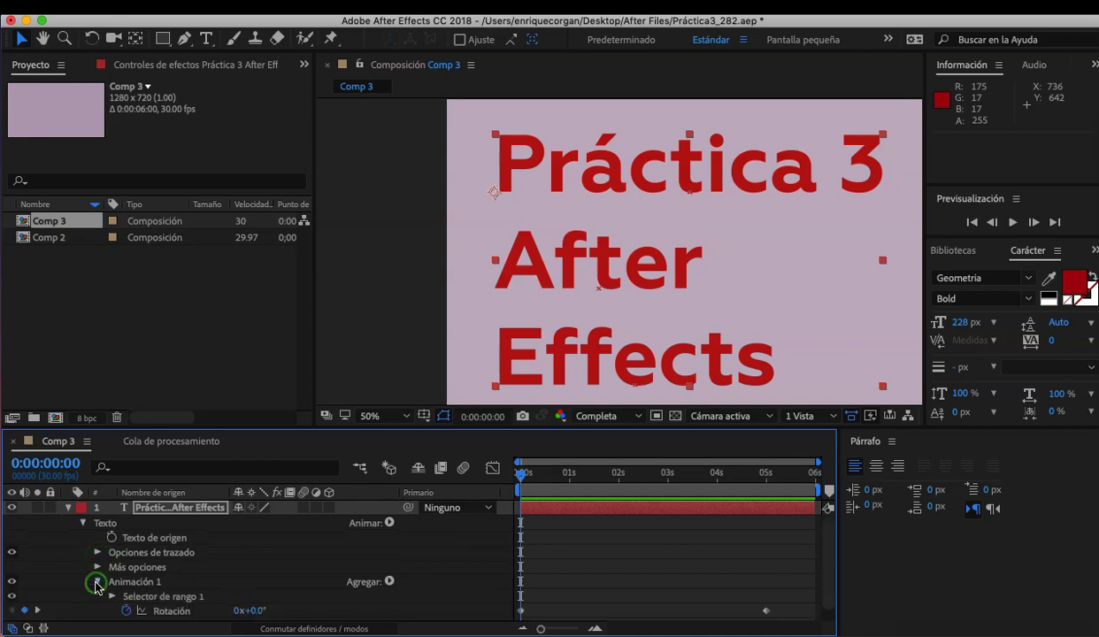
click(111, 597)
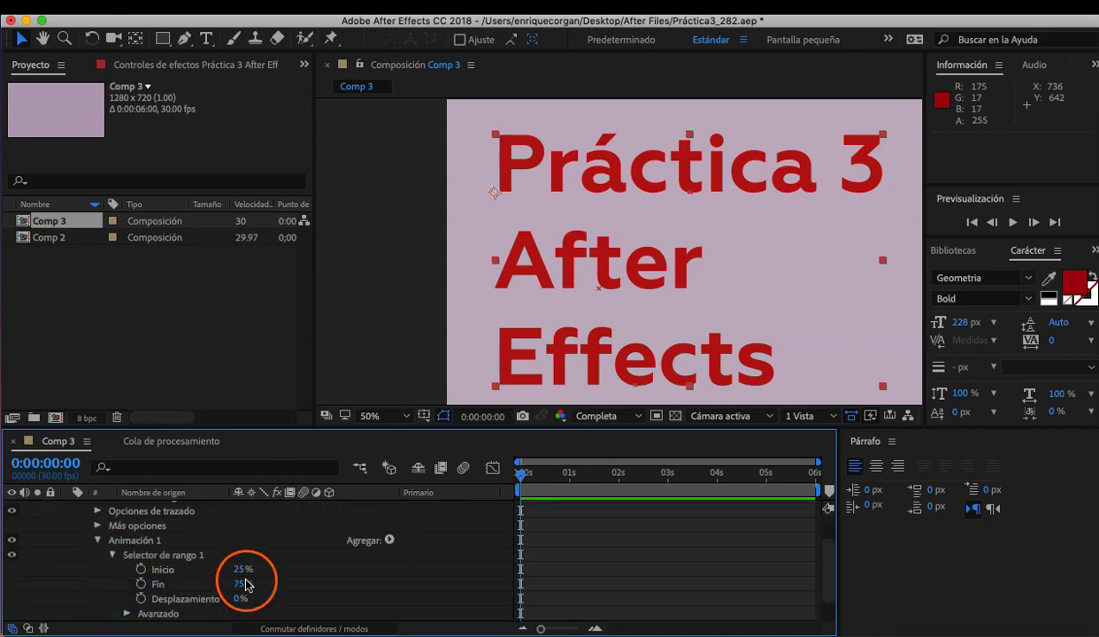
drag(244, 571, 236, 570)
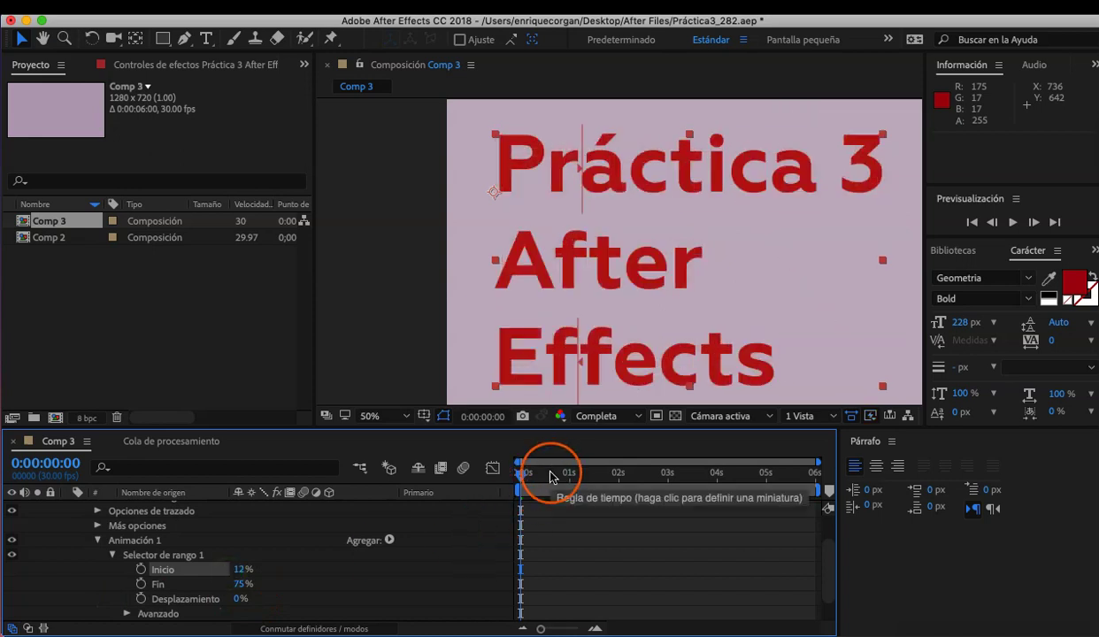
key(space)
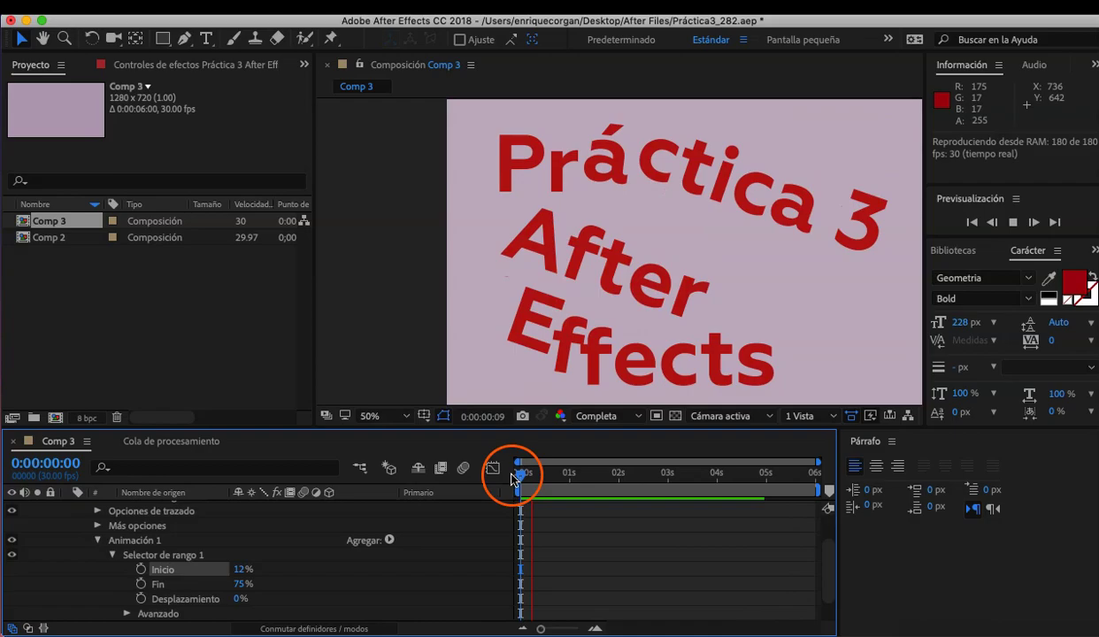
drag(576, 478, 496, 477)
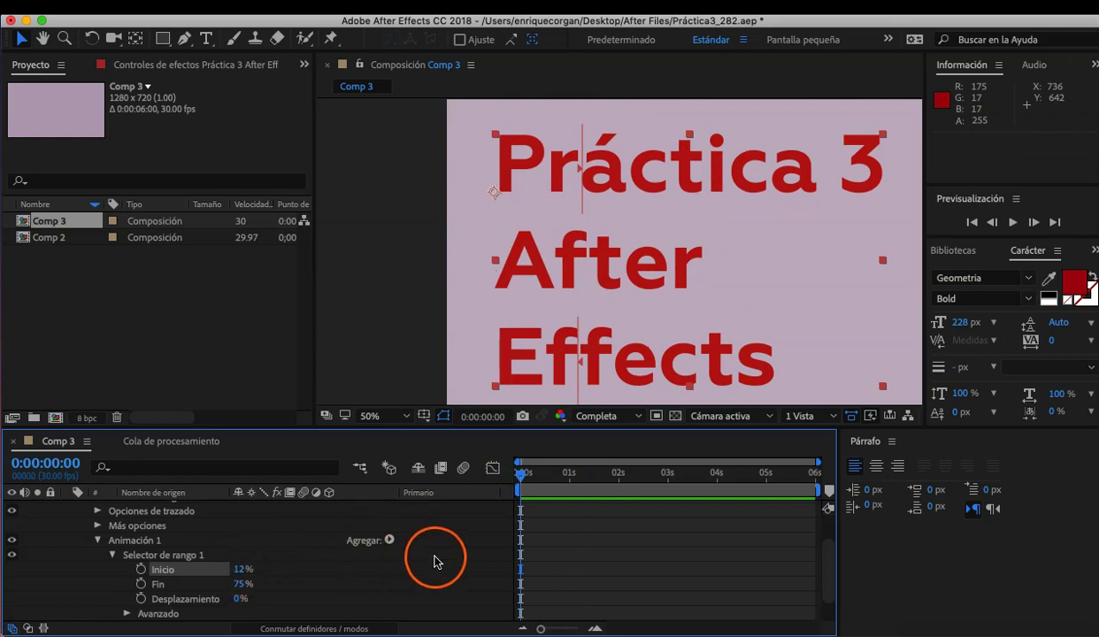
key(super+3)
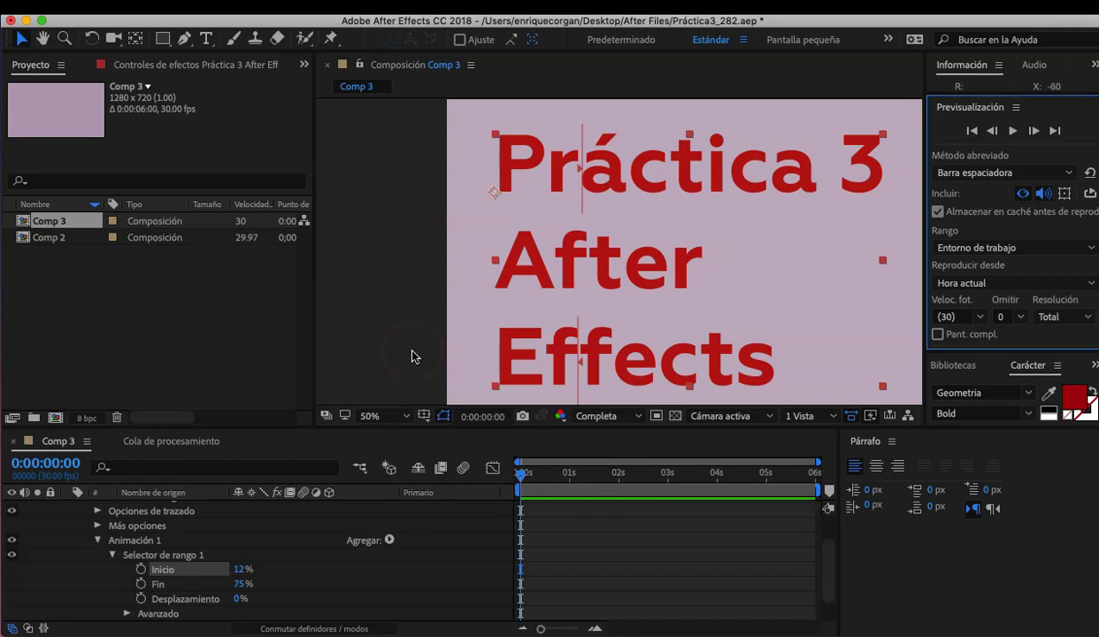
- Lower the Comp 3 viewer resolution first to Mitad and finally to Tercio
click(640, 418)
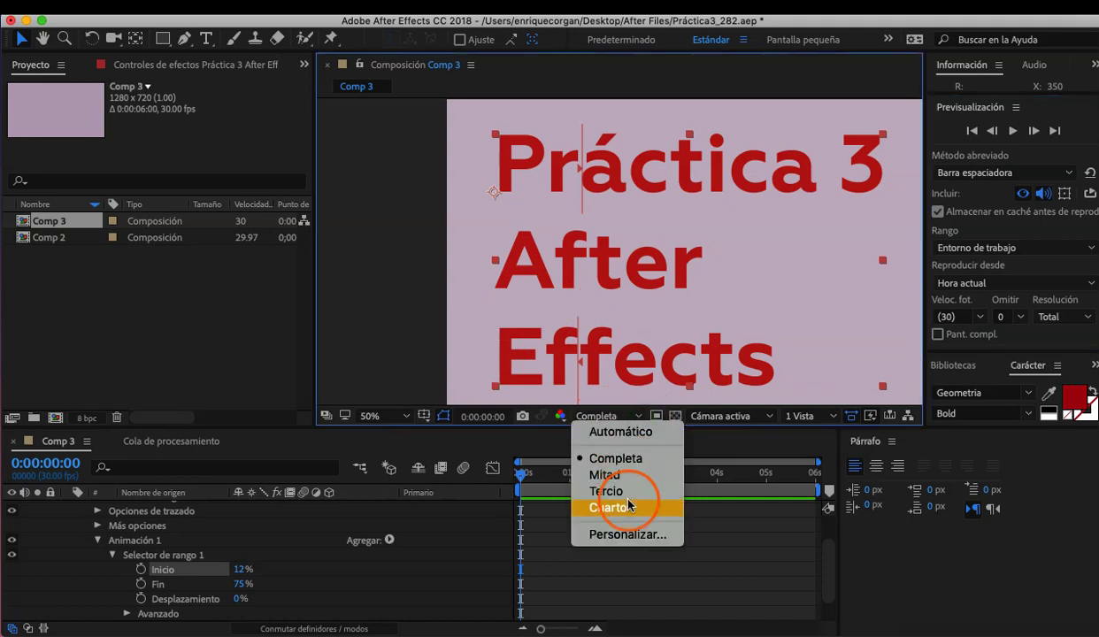
click(625, 478)
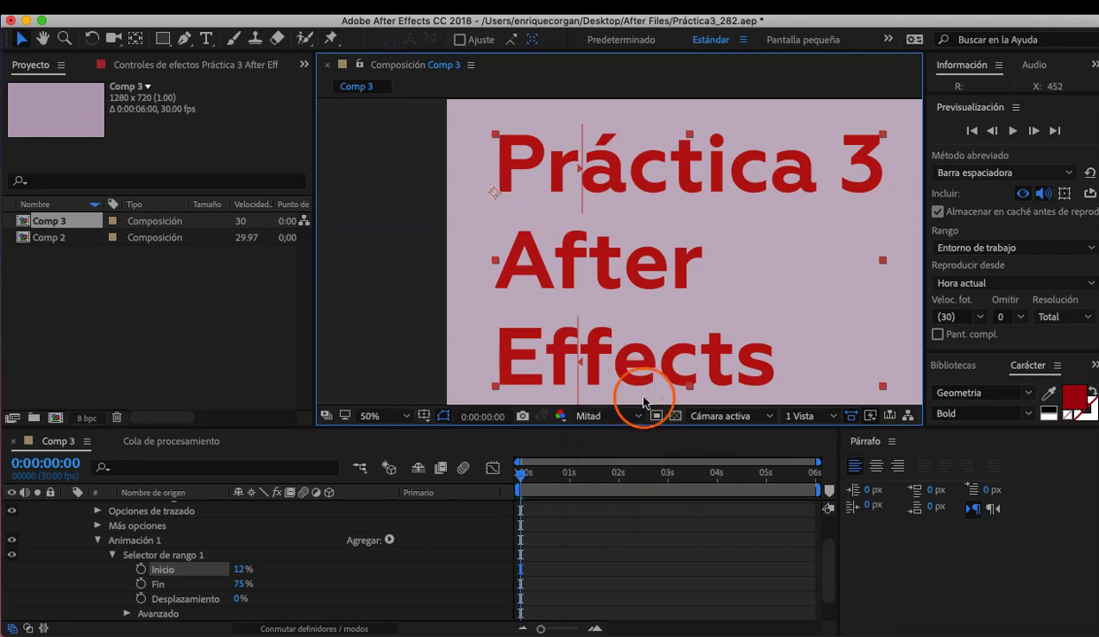
click(640, 417)
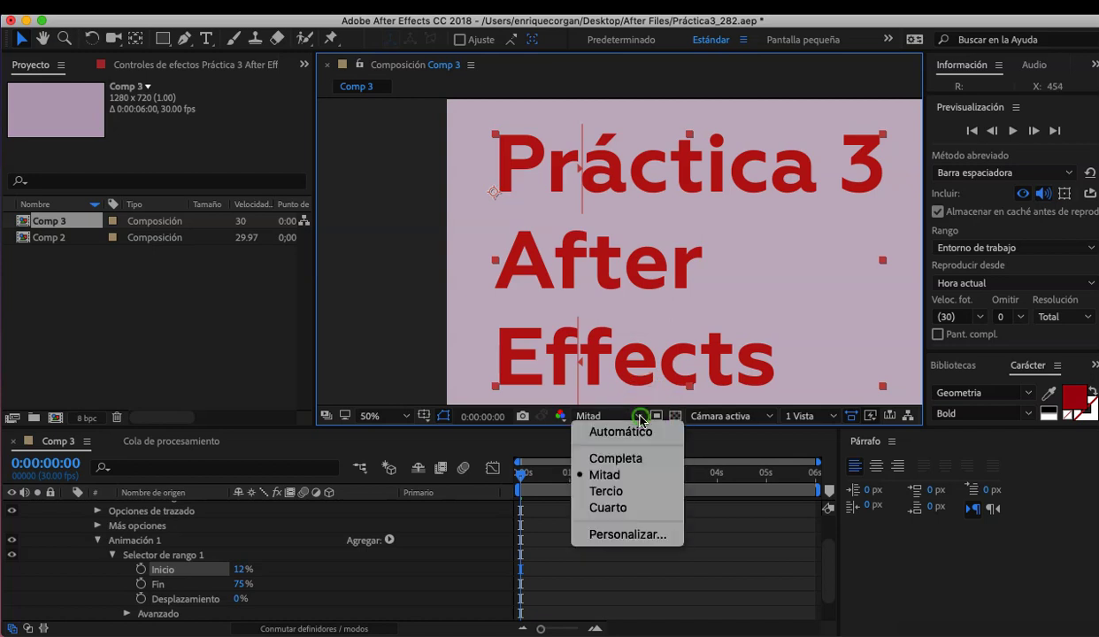
click(636, 496)
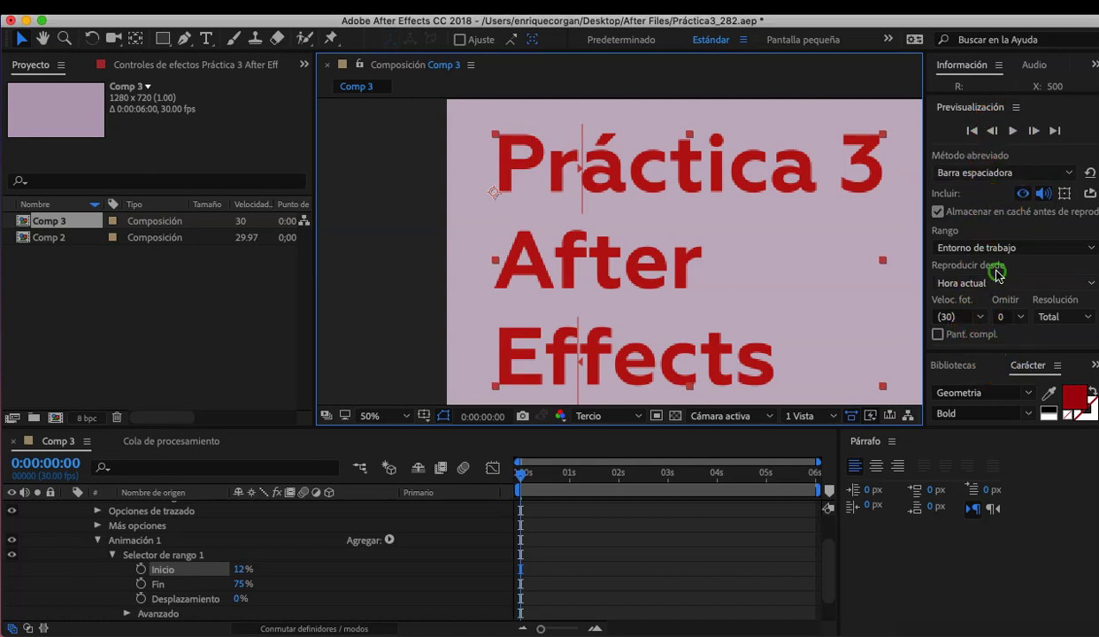
- Enlarge the Previsualización panel and set its Resolución to Mitad, finally to Tercio
drag(1014, 366, 1006, 189)
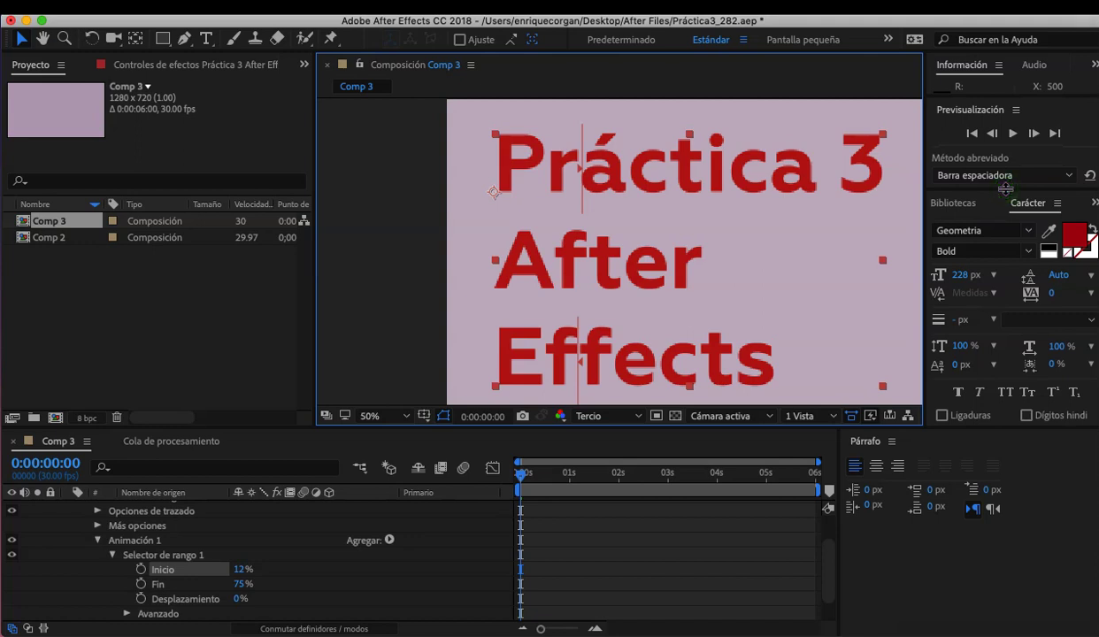
drag(1005, 189, 1008, 402)
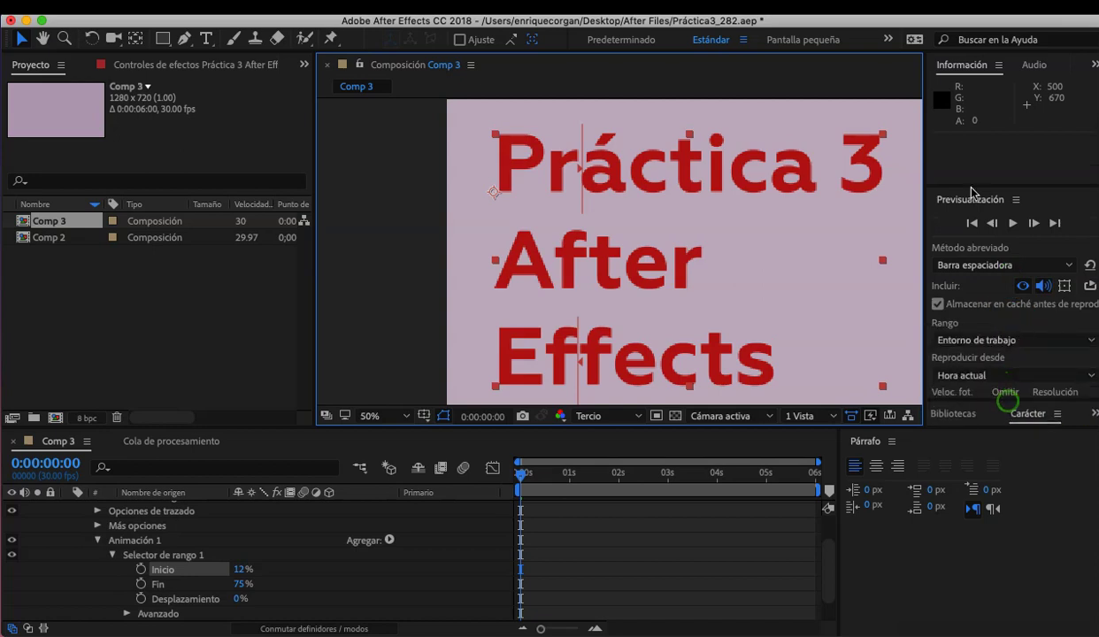
drag(973, 184, 972, 126)
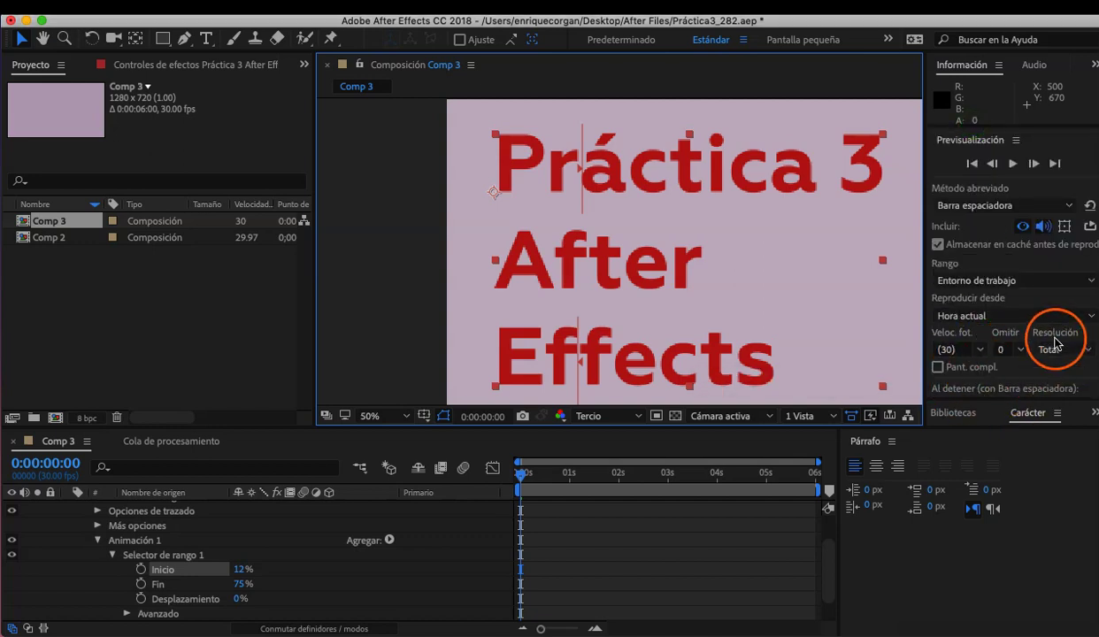
click(1086, 351)
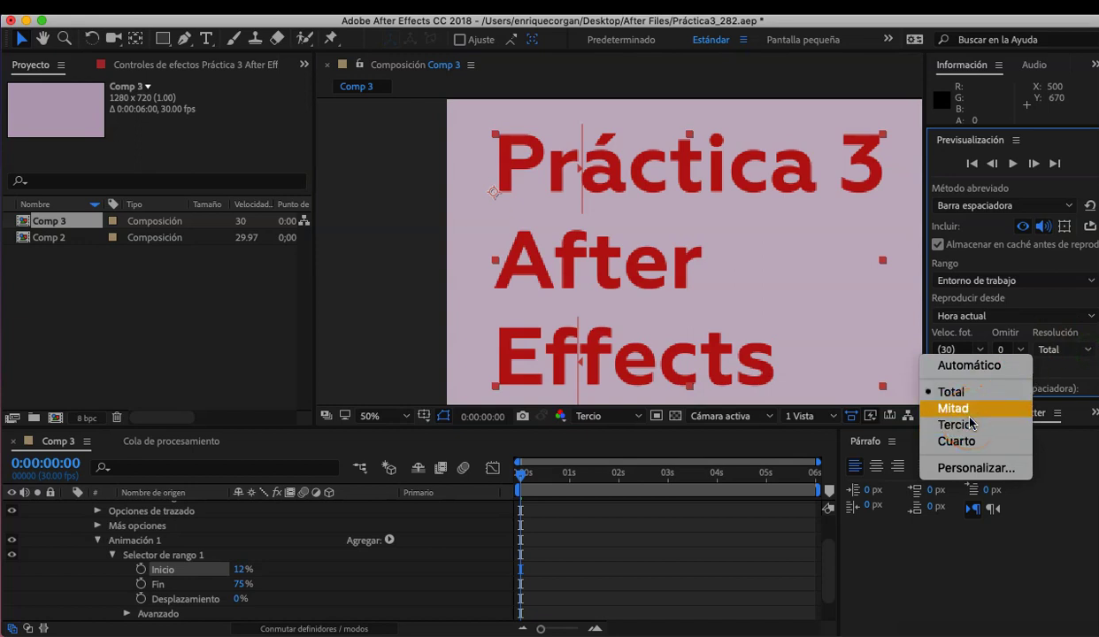
click(955, 408)
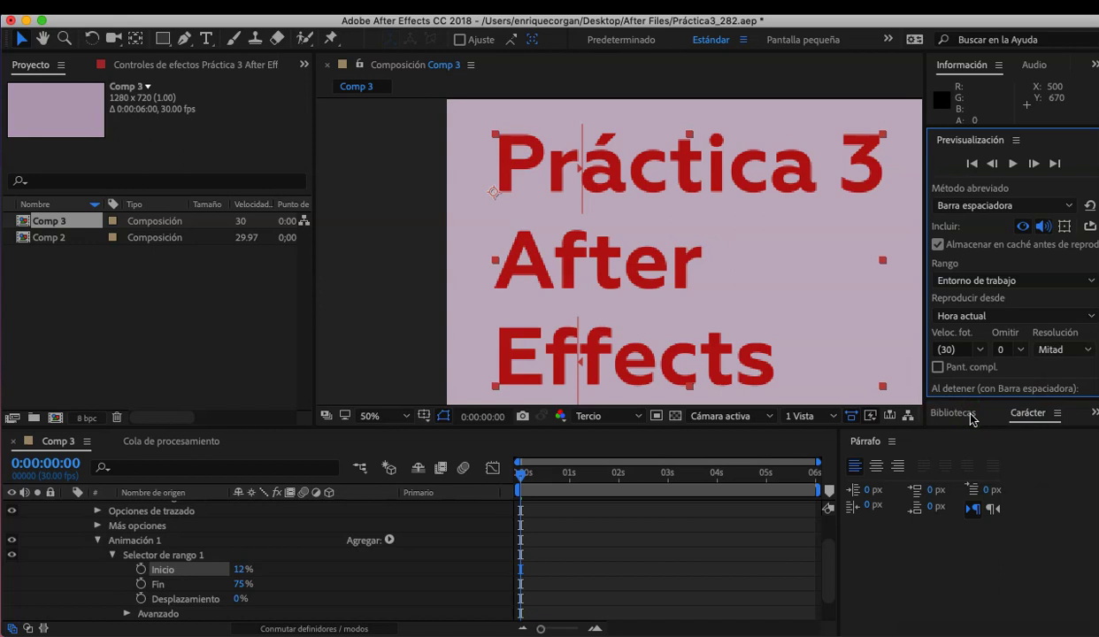
click(1087, 351)
click(956, 424)
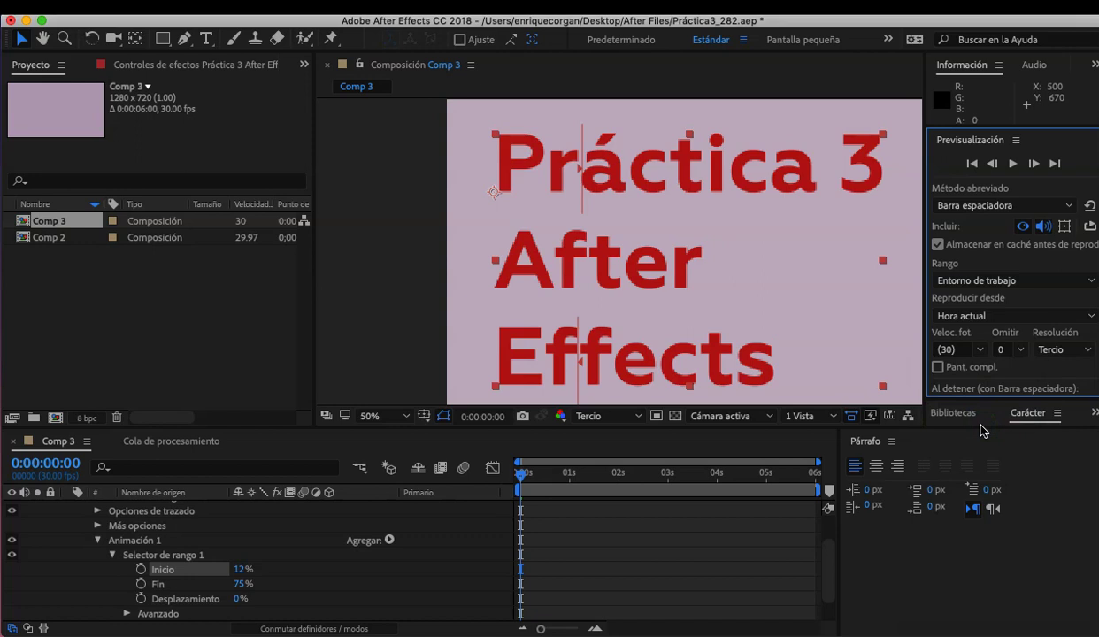
- Deselect the text layer and preview the title's rotation at the reduced resolution
click(405, 341)
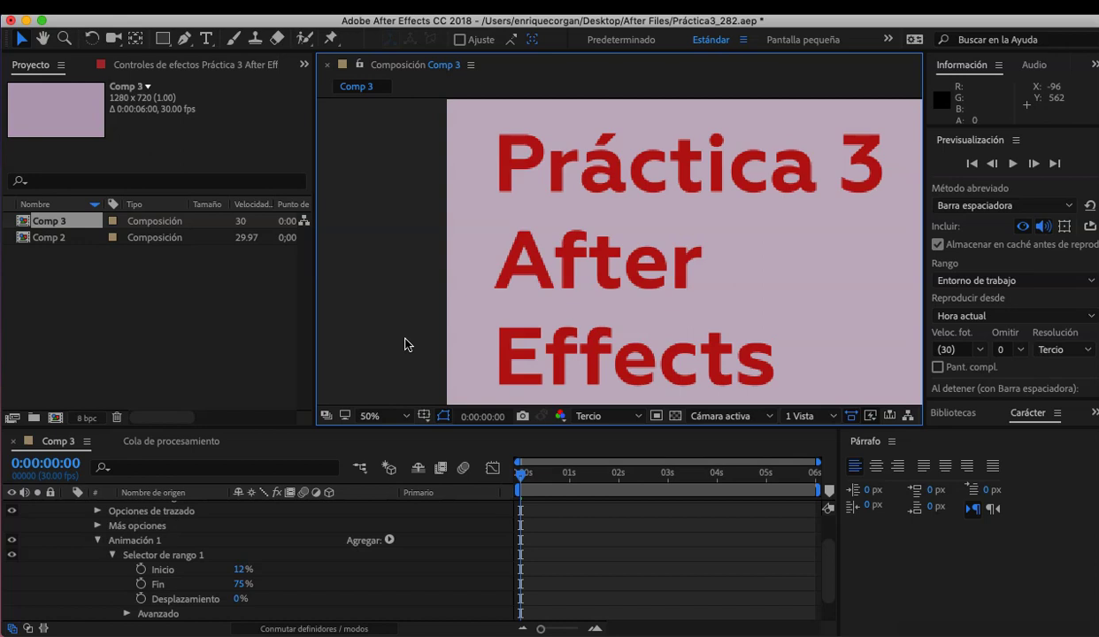
key(space)
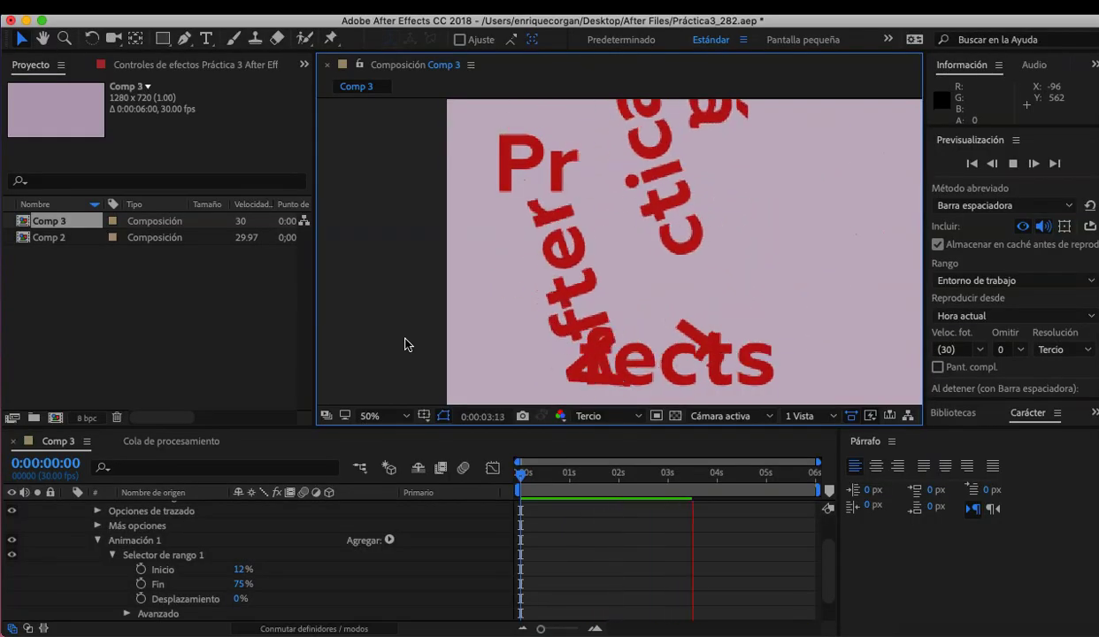
click(287, 383)
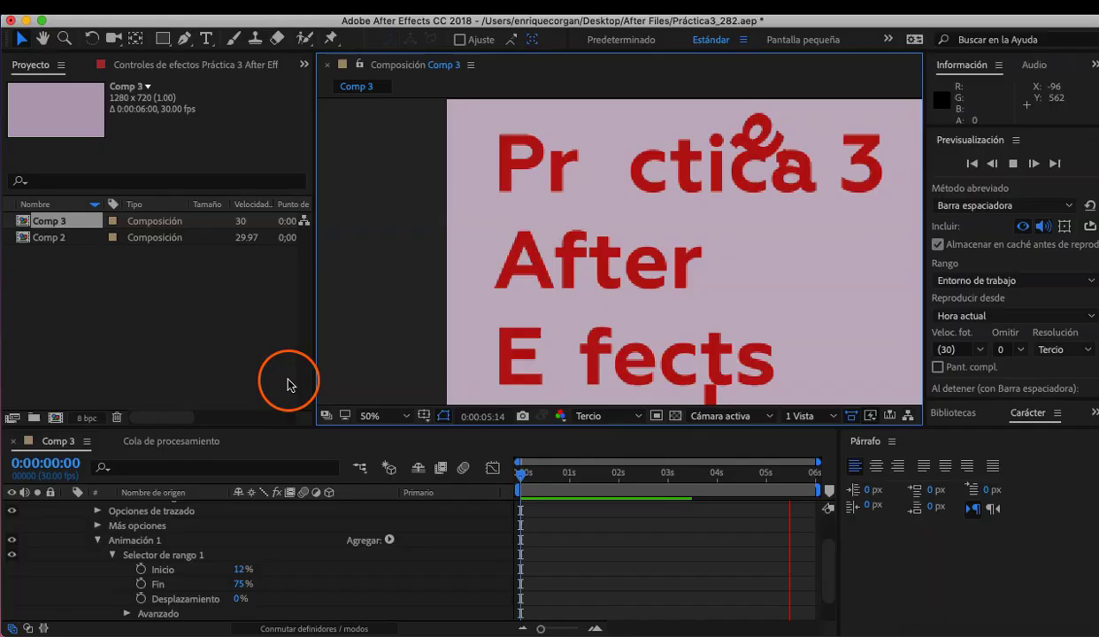
click(385, 448)
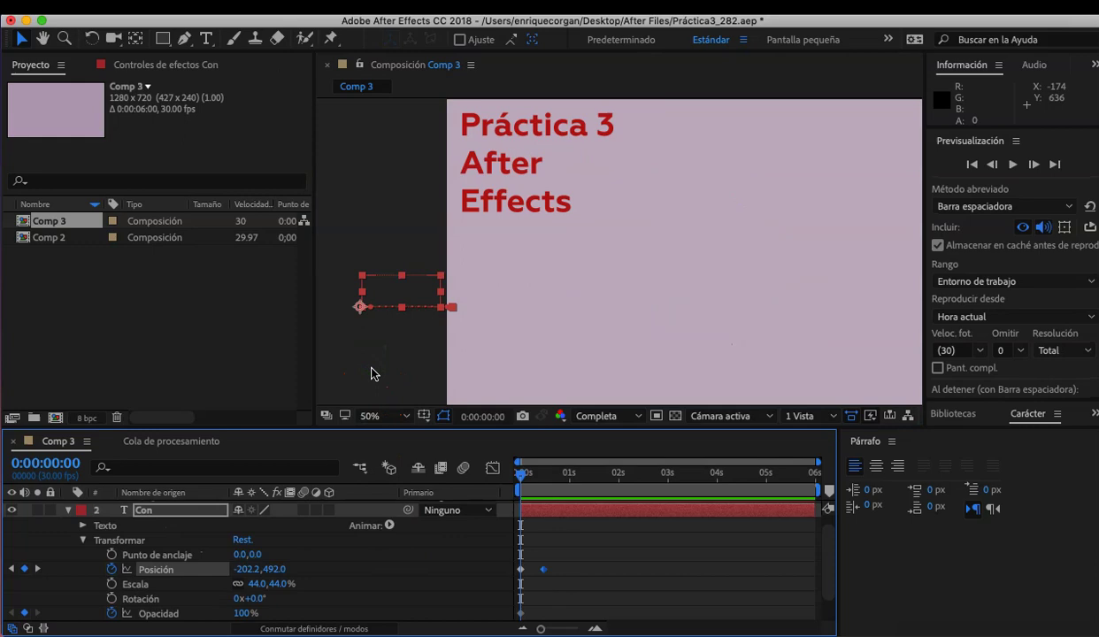
- Preview the combined animation of all four text layers and scrub the playhead to 0:00:04:08
key(space)
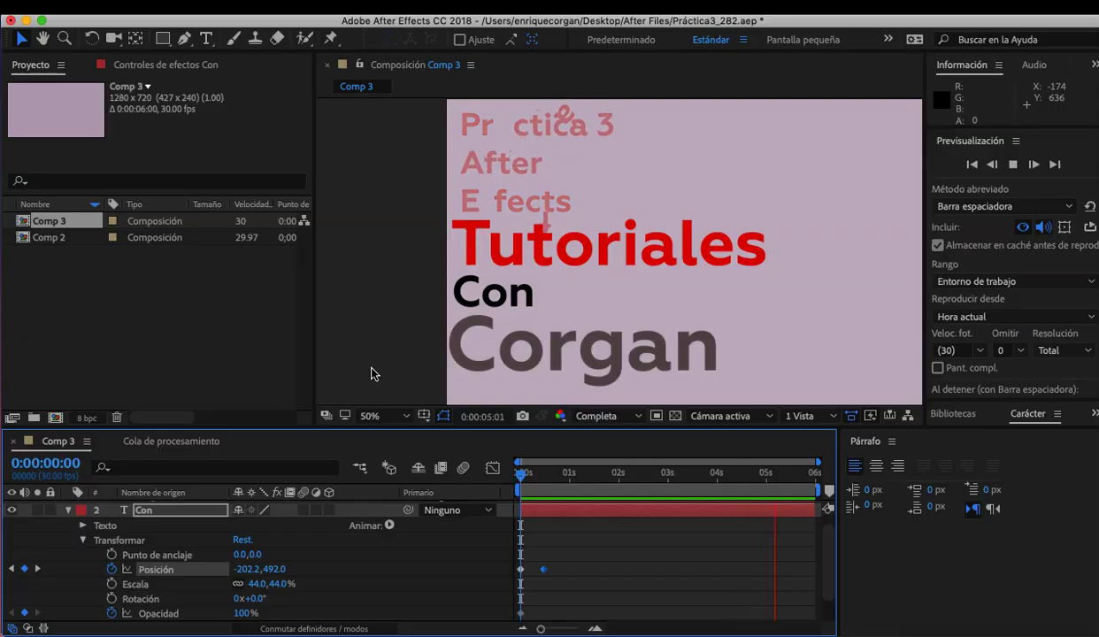
key(space)
drag(579, 478, 664, 476)
drag(700, 472, 731, 470)
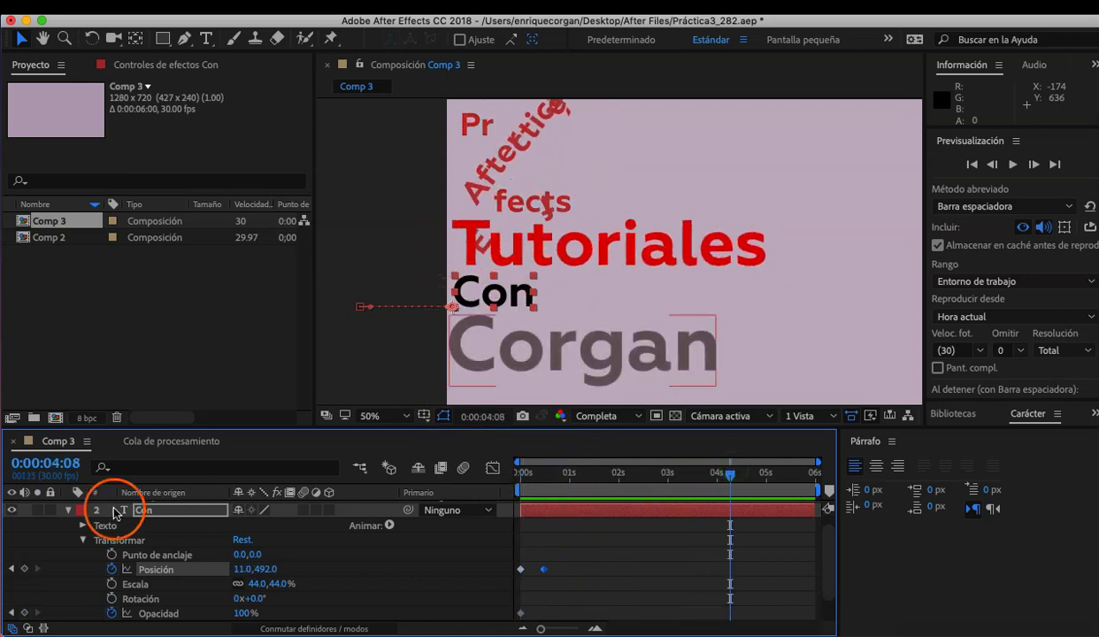
- Collapse the Con layer's properties and return the playhead to 0:00:00:00
click(82, 540)
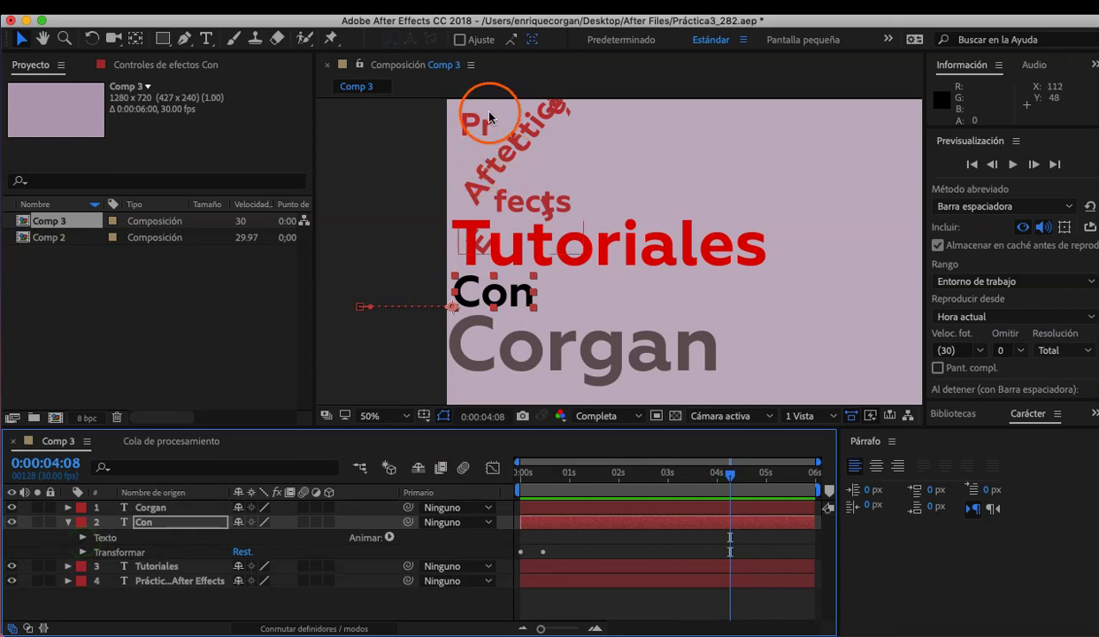
click(68, 523)
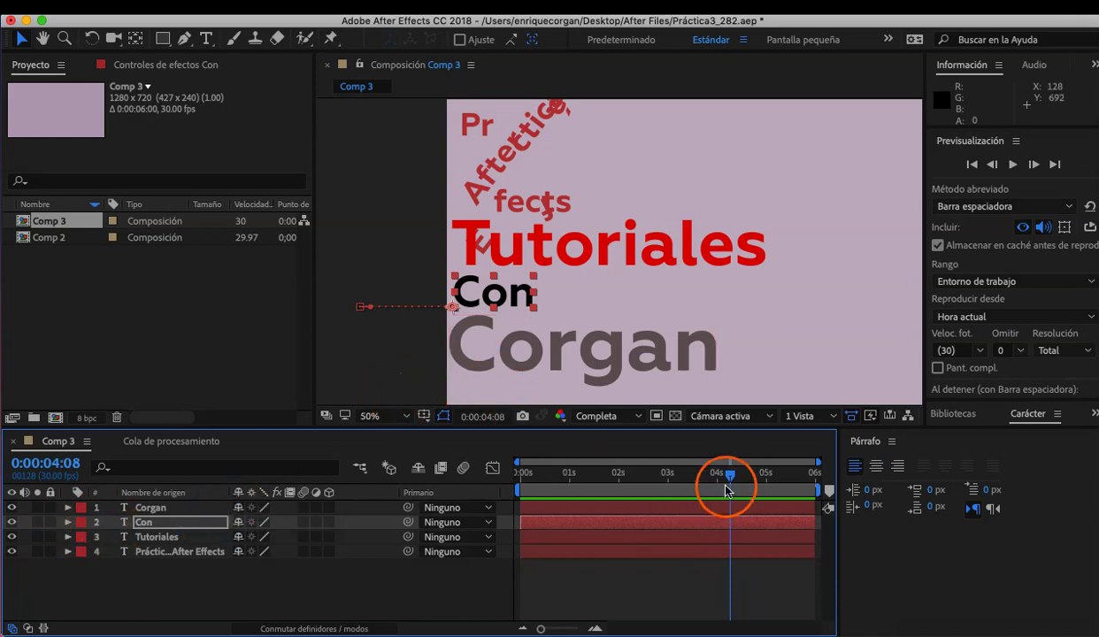
drag(721, 478, 478, 486)
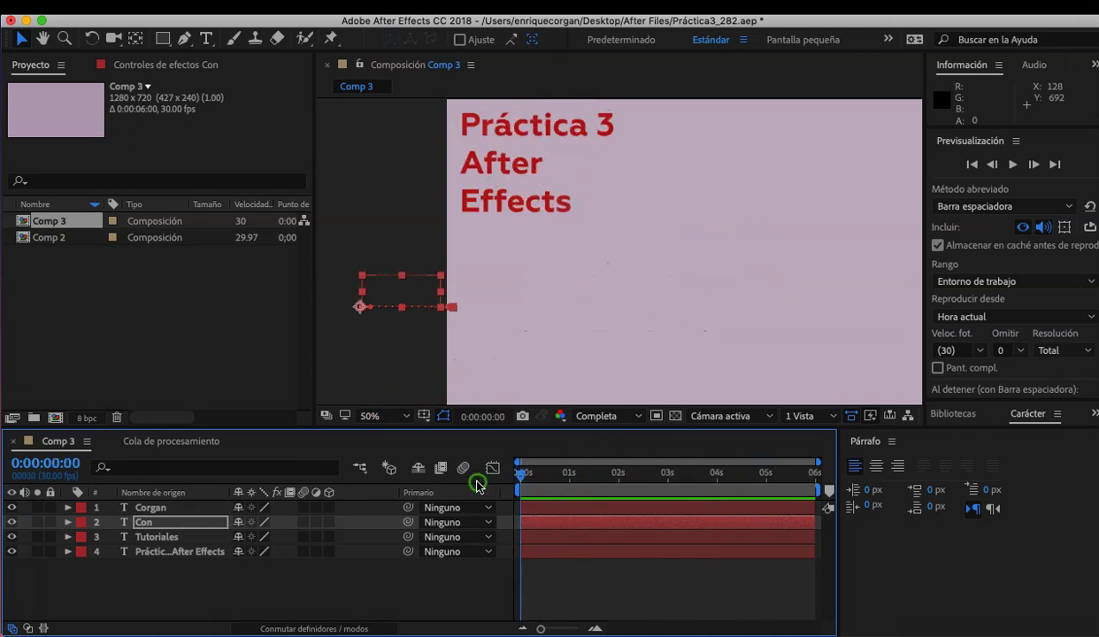
- Examine the Con layer's text animator options and its Posición and Opacidad keyframes, and collapse the layer
click(68, 522)
click(388, 538)
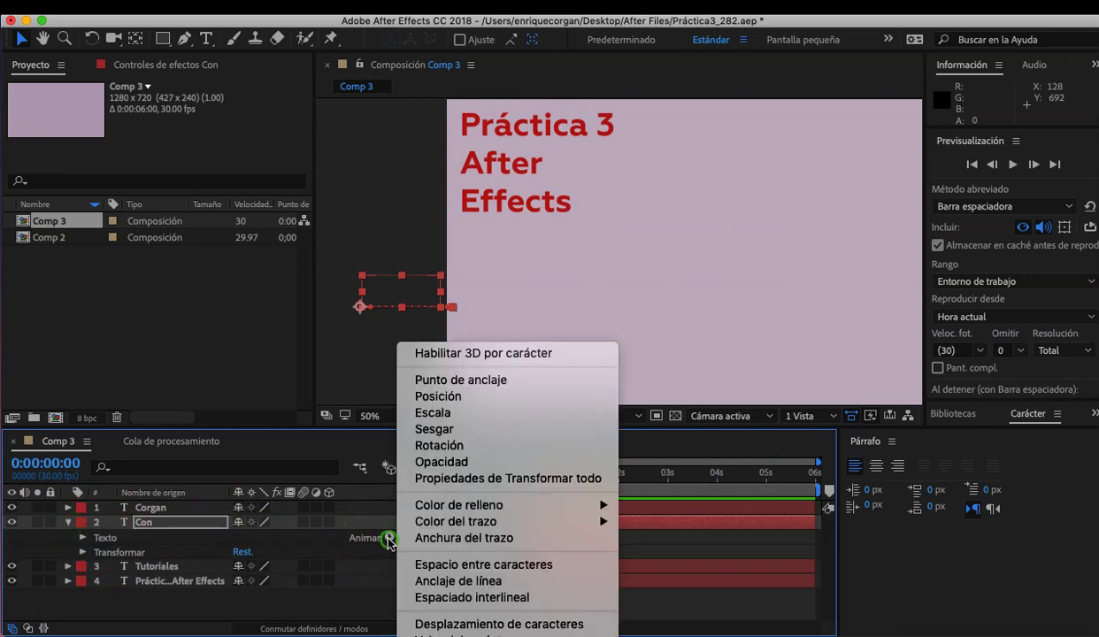
click(389, 537)
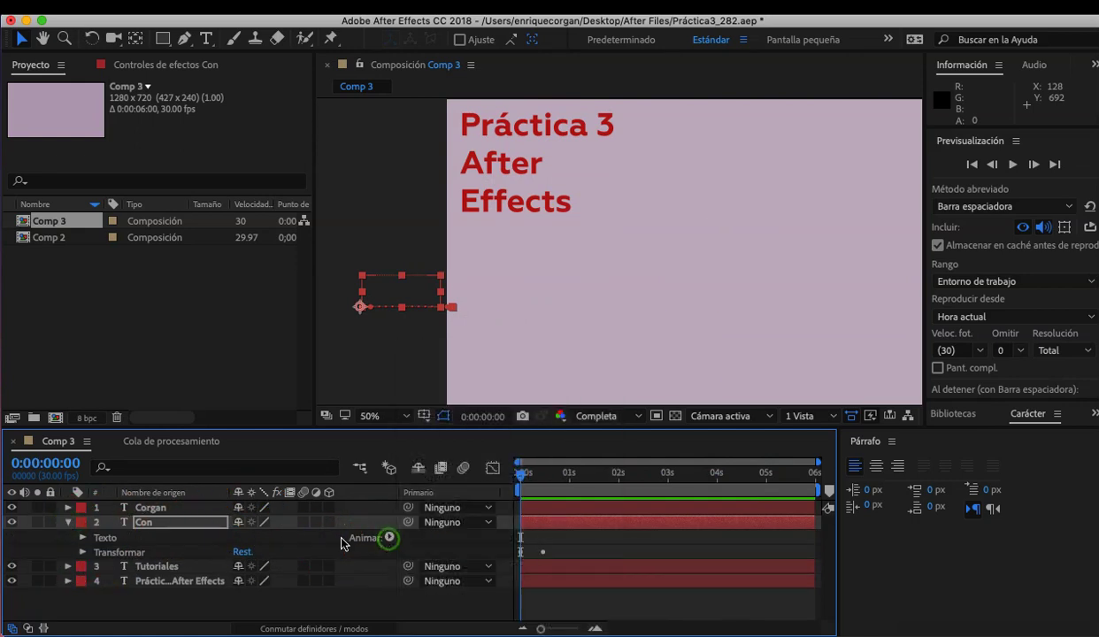
click(81, 554)
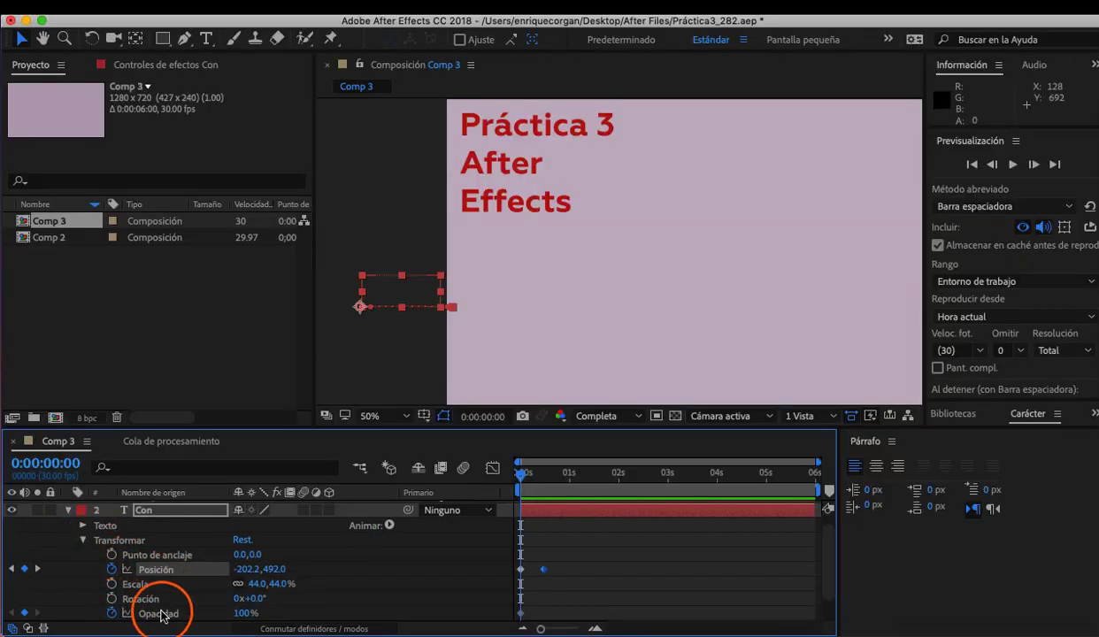
drag(523, 480, 484, 501)
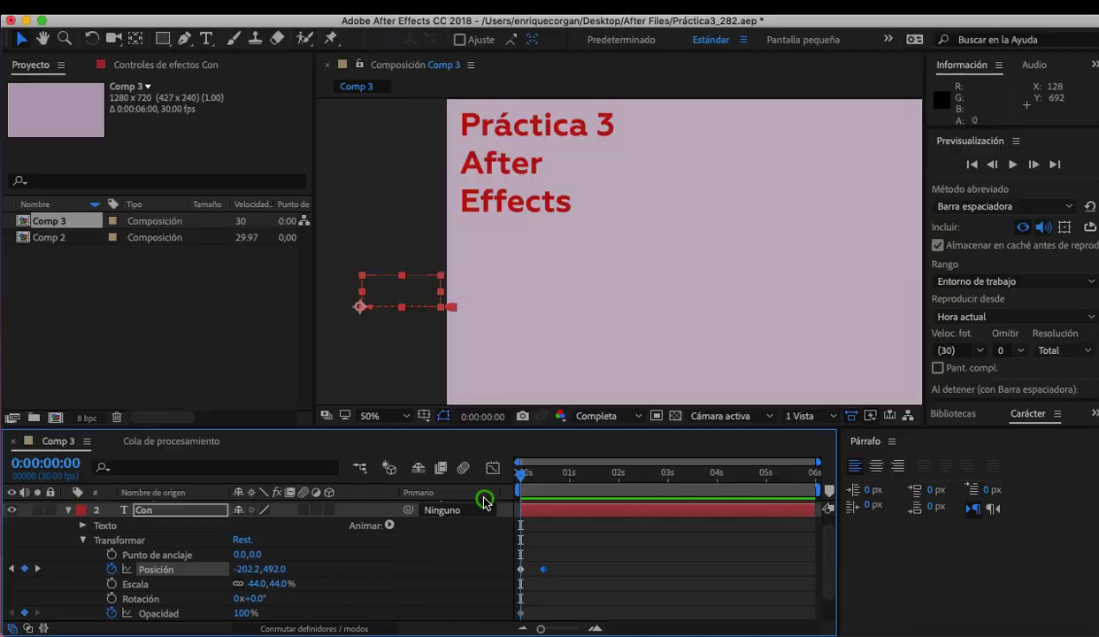
click(83, 540)
click(68, 524)
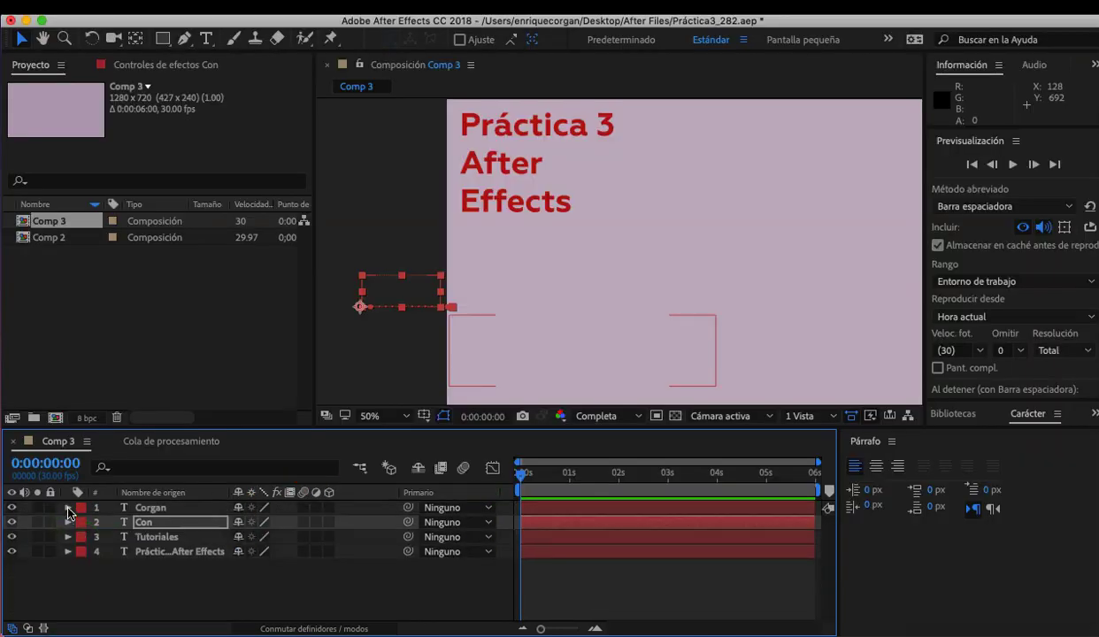
- Examine layer 1's Opacidad keyframes by scrubbing the timeline, return to 0:00:00:00 and collapse the layer
click(68, 508)
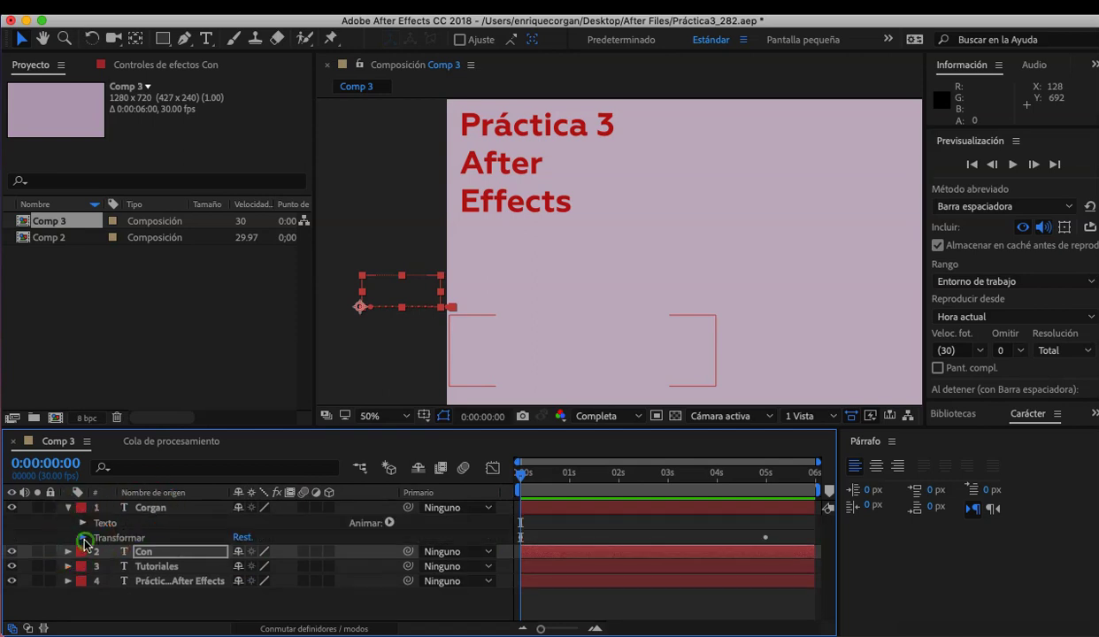
click(83, 539)
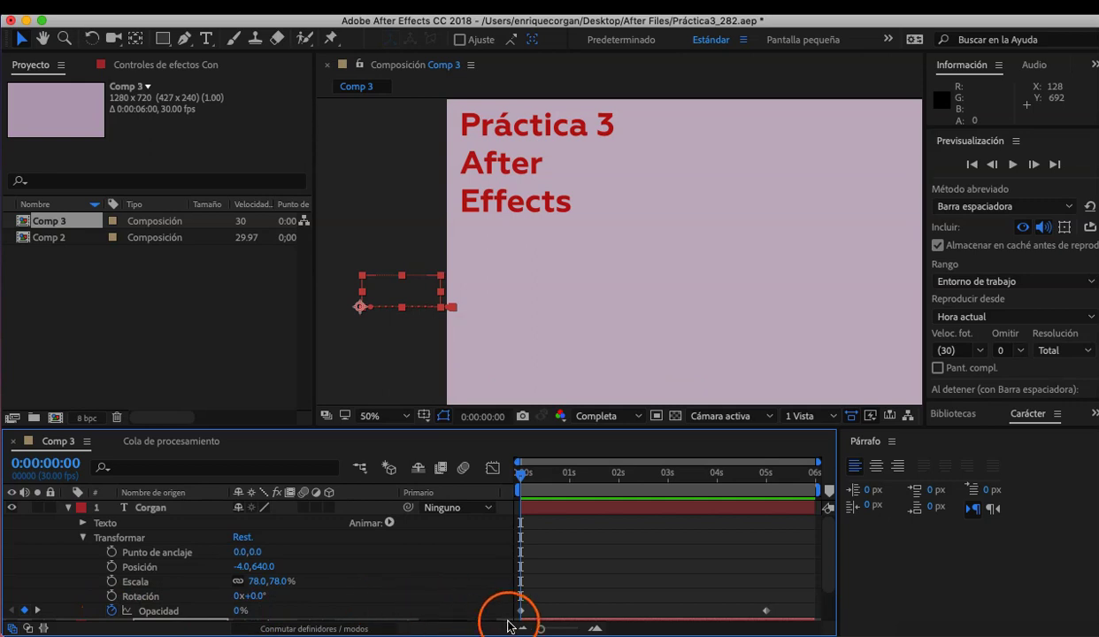
drag(543, 478, 466, 500)
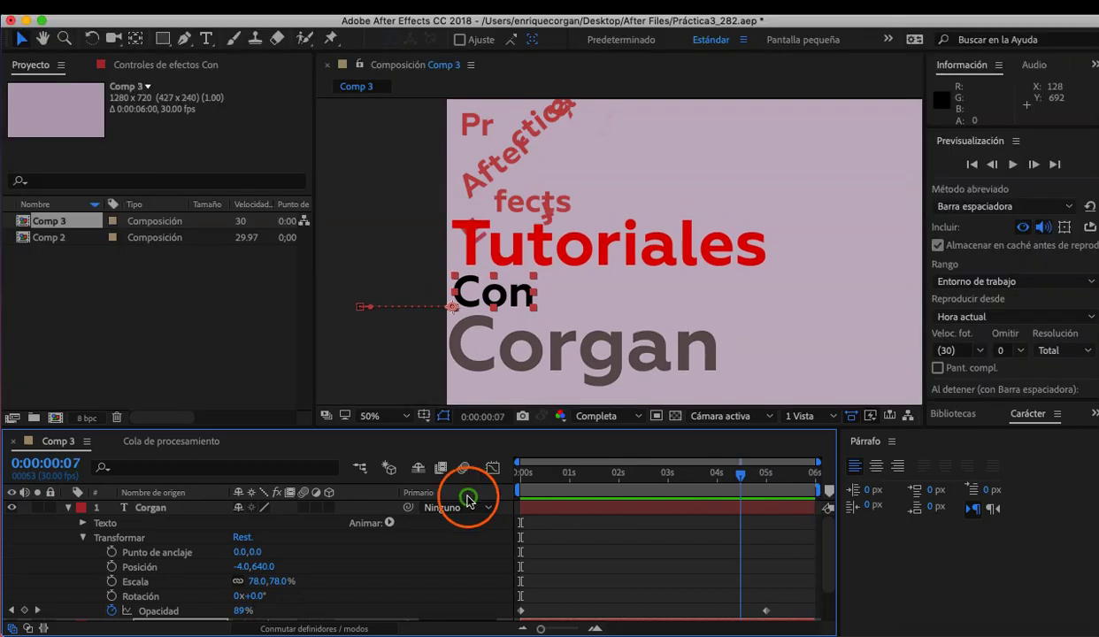
click(68, 509)
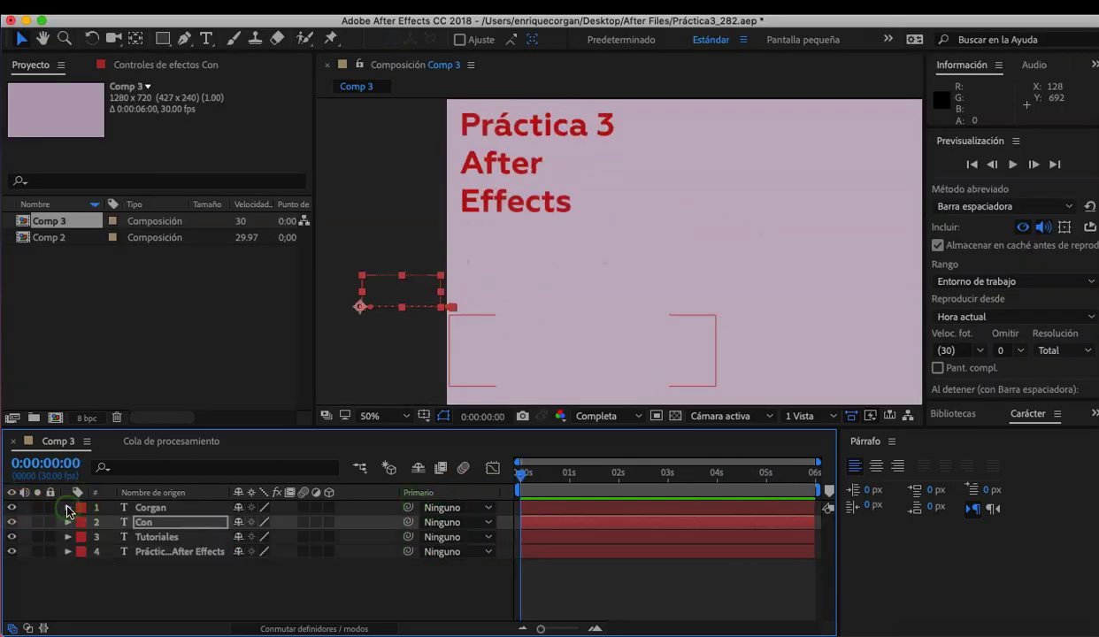
- Examine the Transformar properties and Opacidad keyframes of the Práctica 3 After Effects layer, scrubbing to 0:00:03:26
click(67, 551)
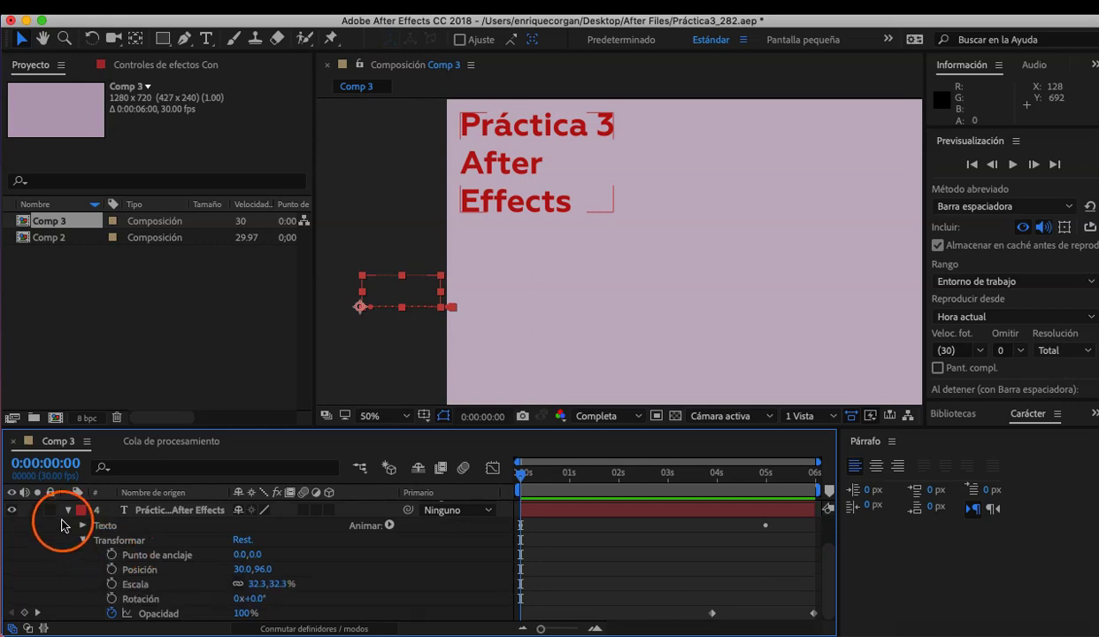
click(84, 542)
click(69, 523)
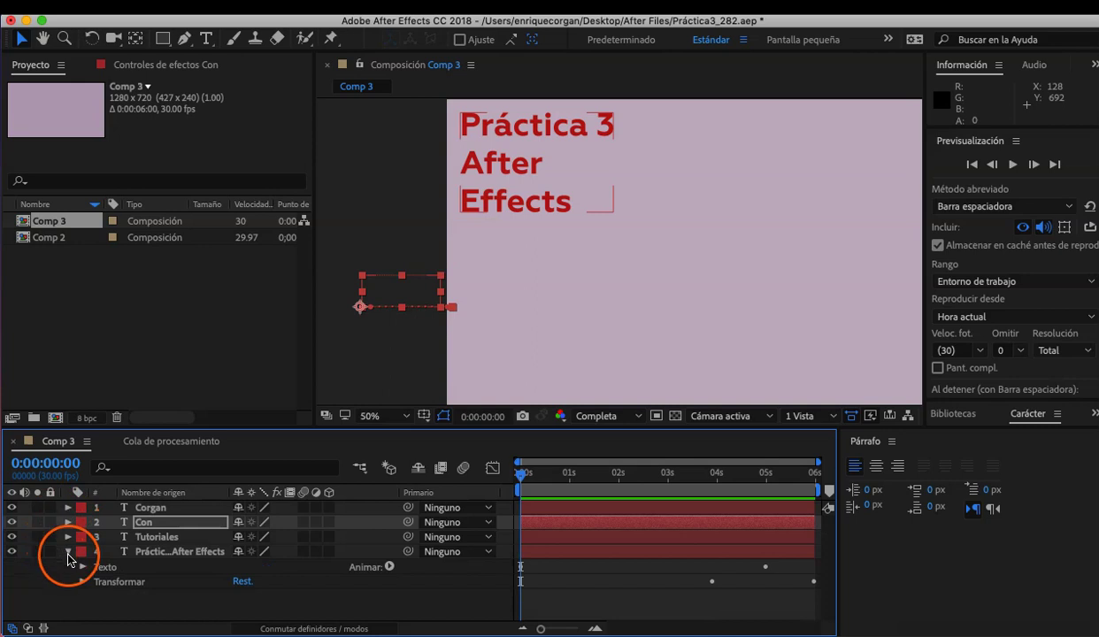
click(82, 583)
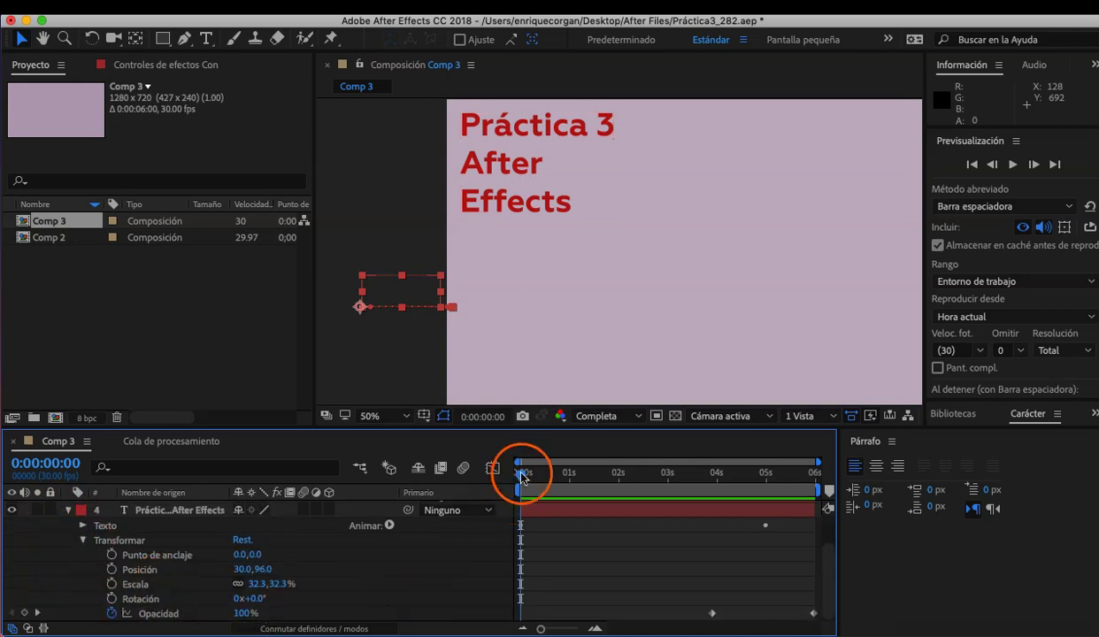
drag(524, 478, 712, 507)
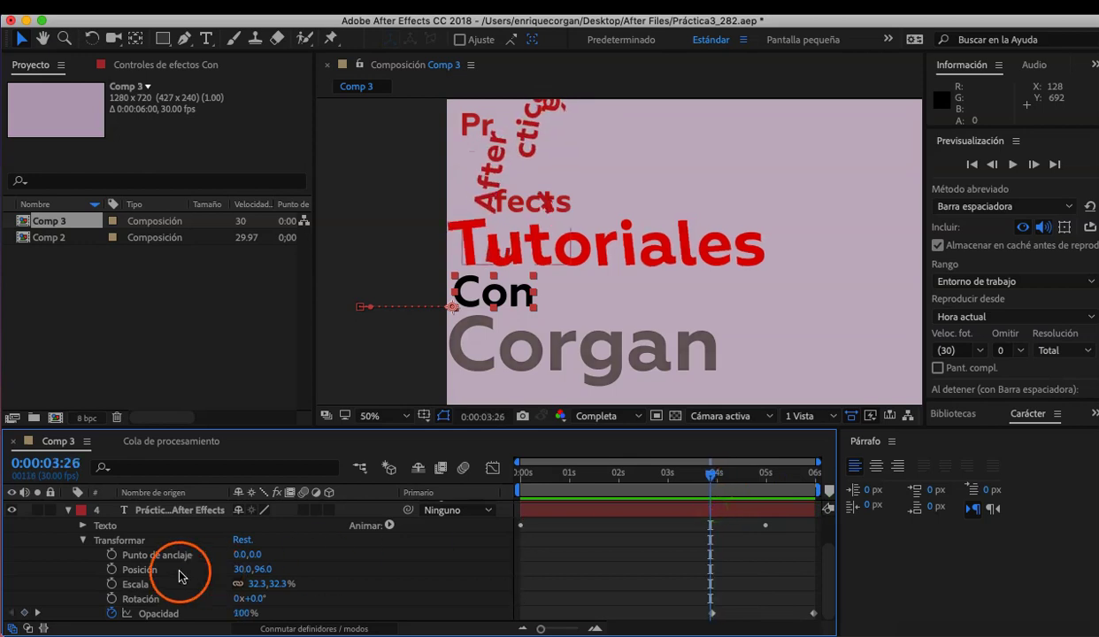
click(82, 540)
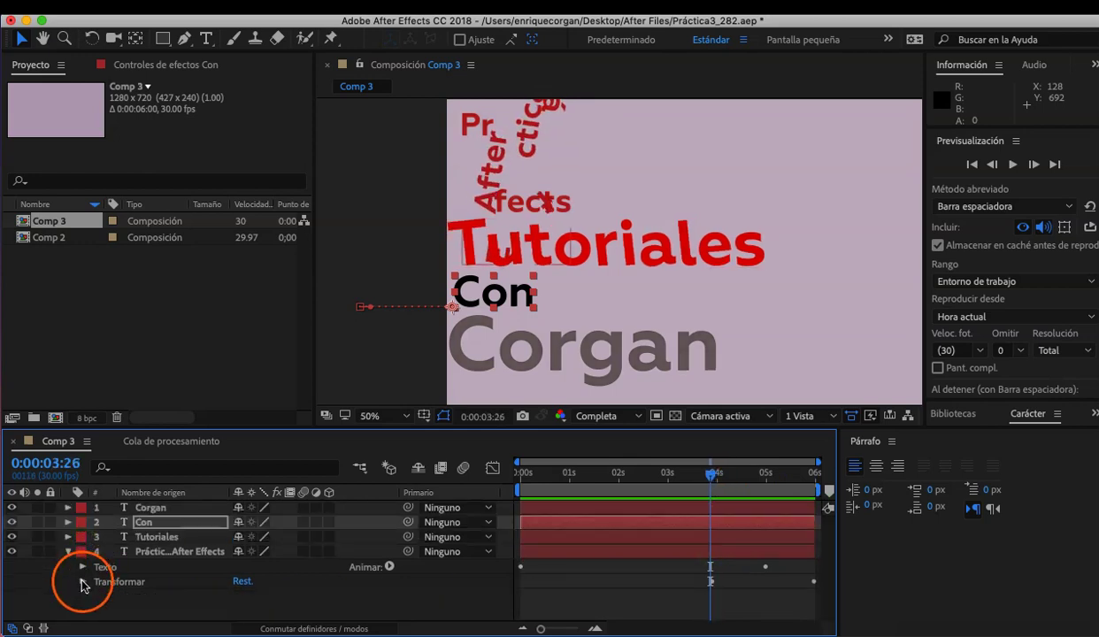
click(170, 554)
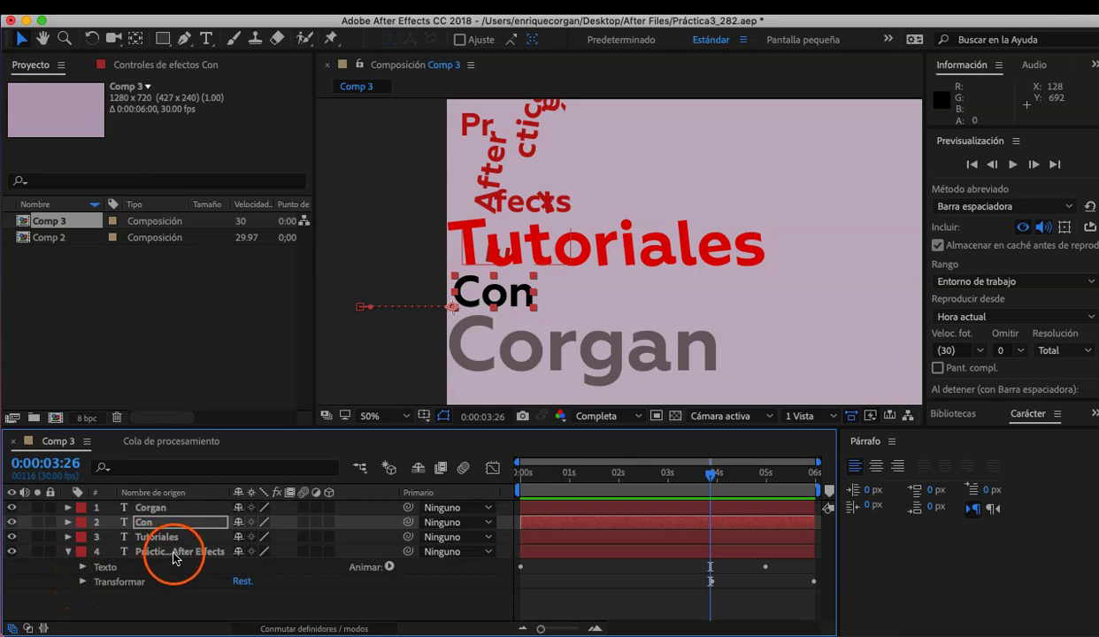
click(81, 584)
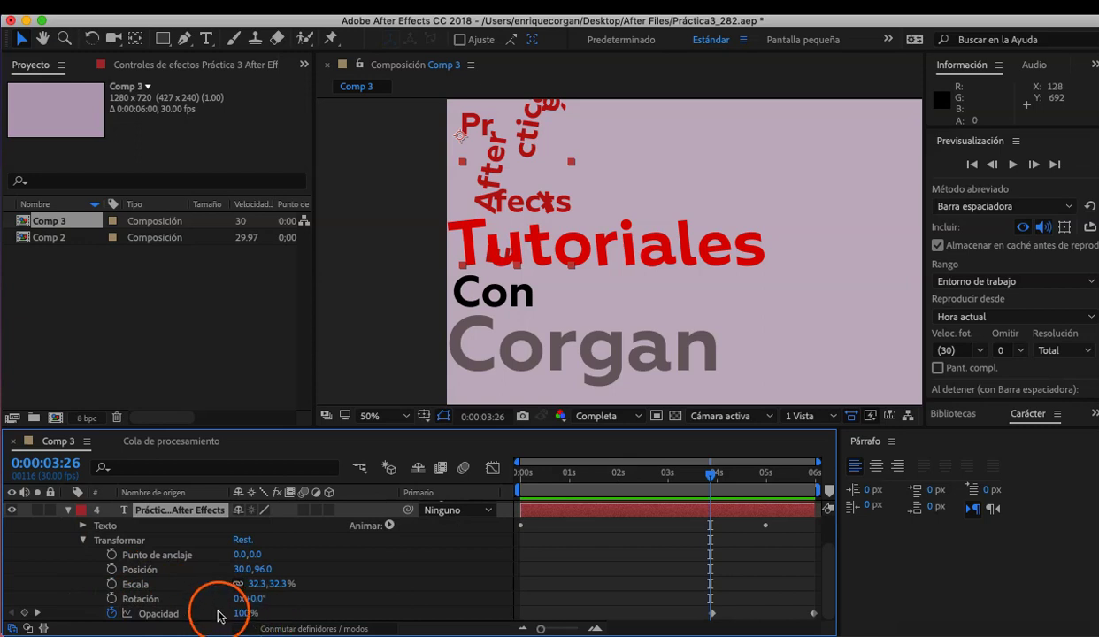
- Collapse the Práctica 3 After Effects layer and preview Comp 3 from the start
click(83, 540)
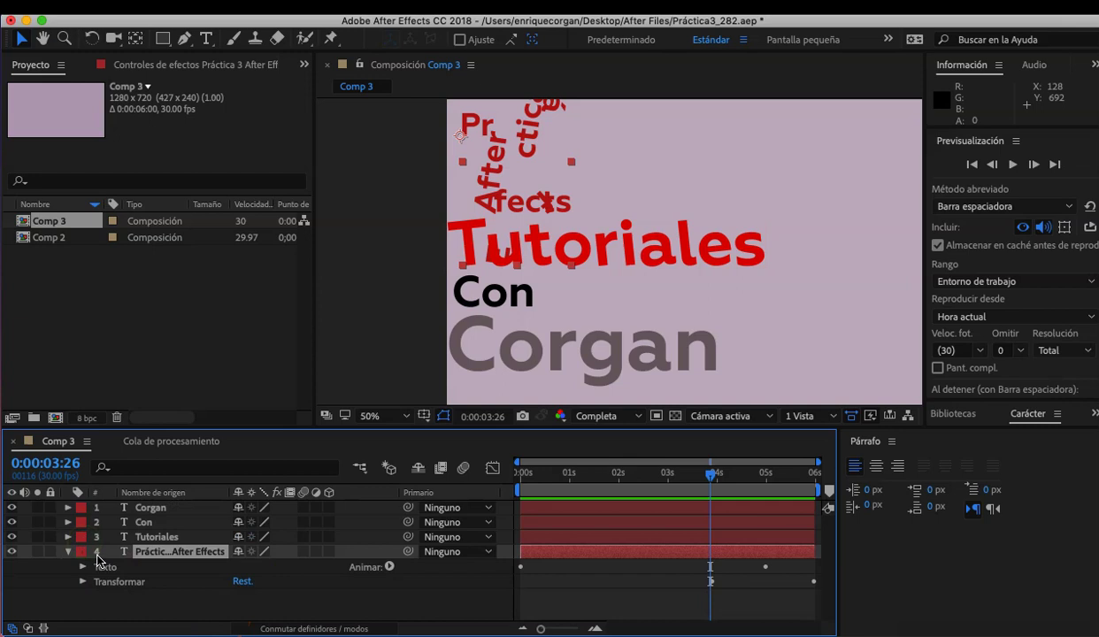
click(70, 552)
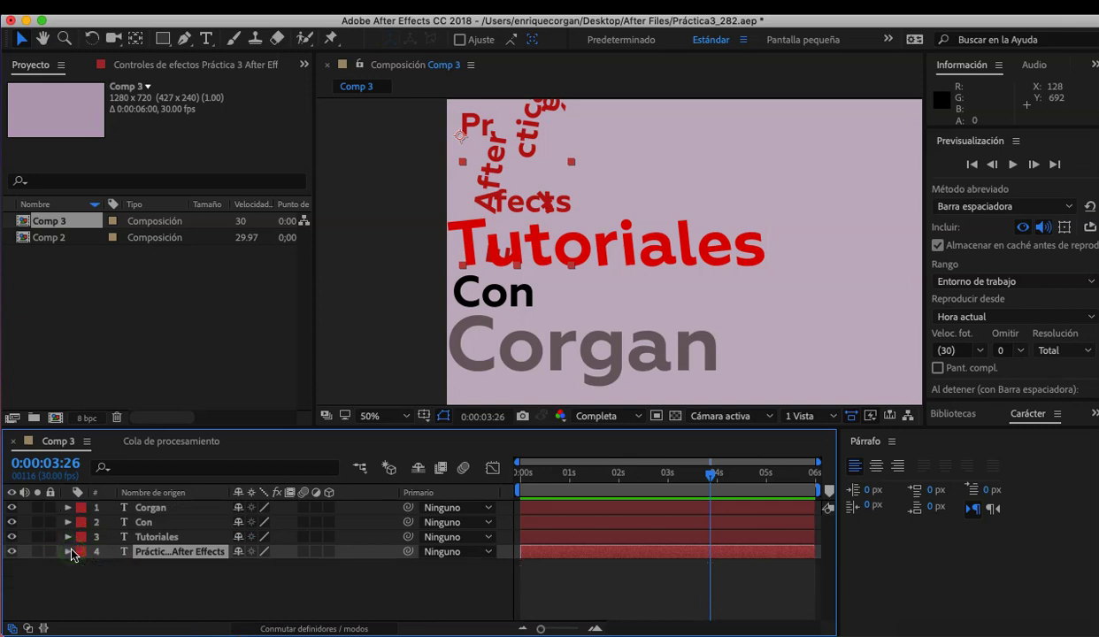
key(Home)
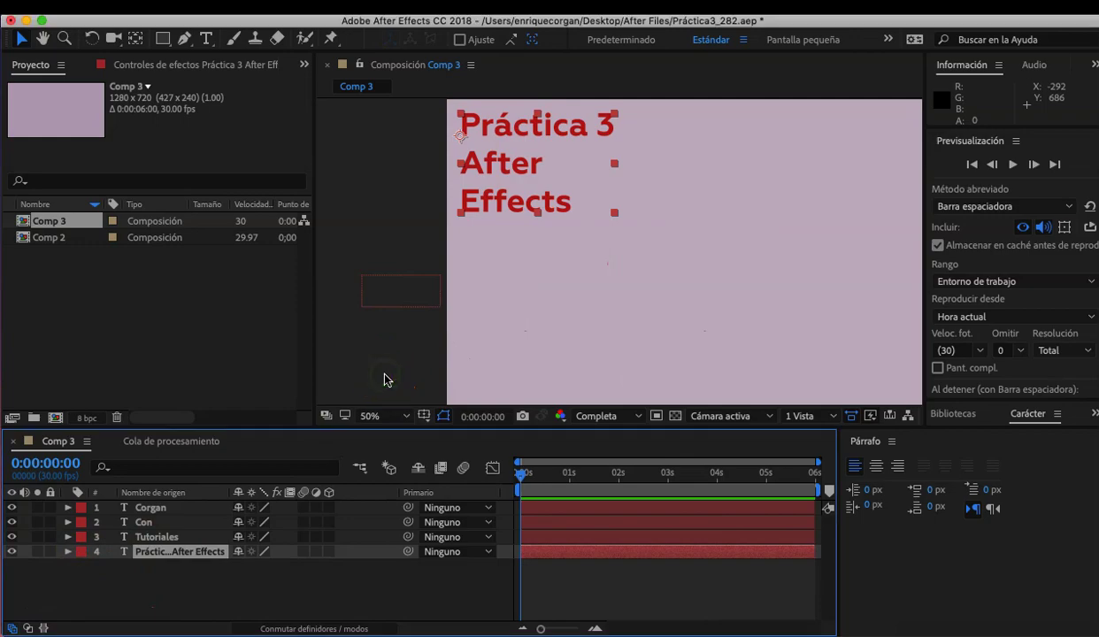
key(space)
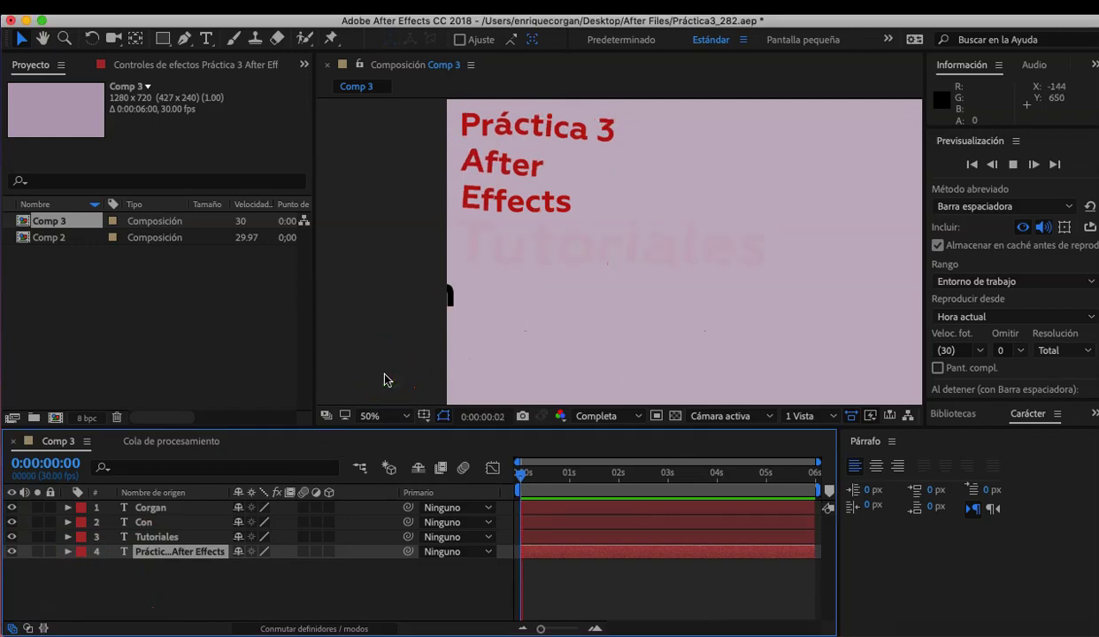